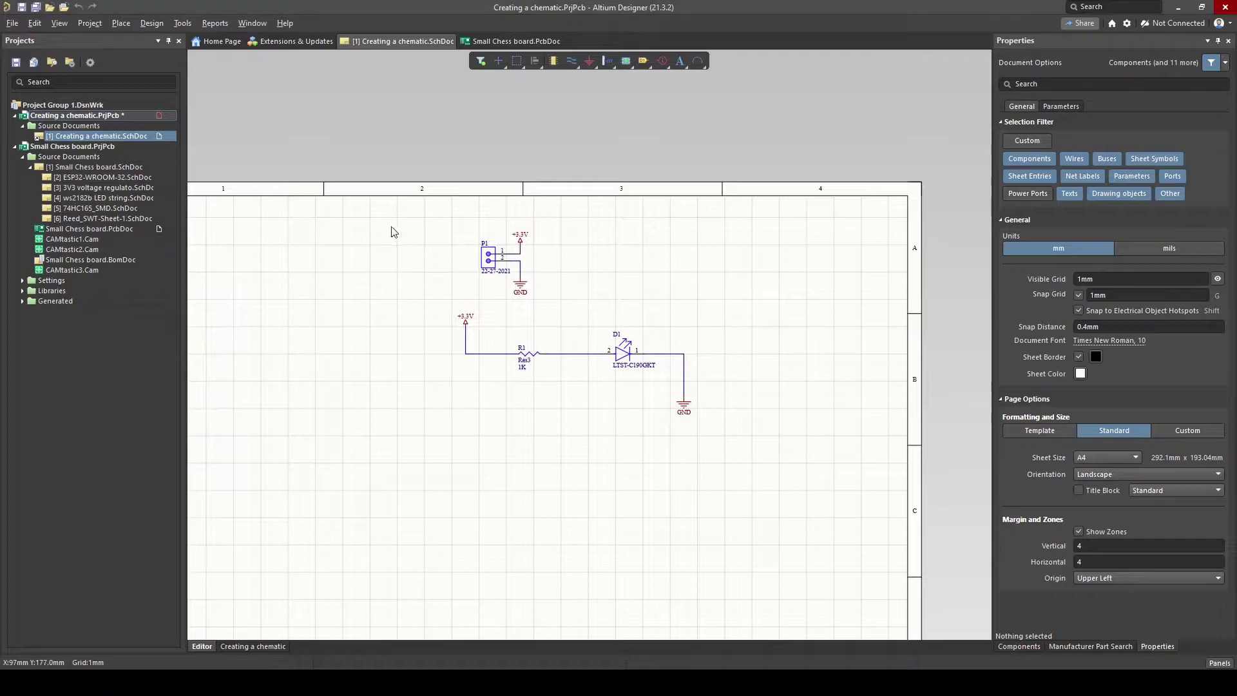
Step: Examine the Small Chess board PCB in 3D from several angles, including its component area and squares
left_click_drag(391, 227, 739, 438)
left_click(498, 42)
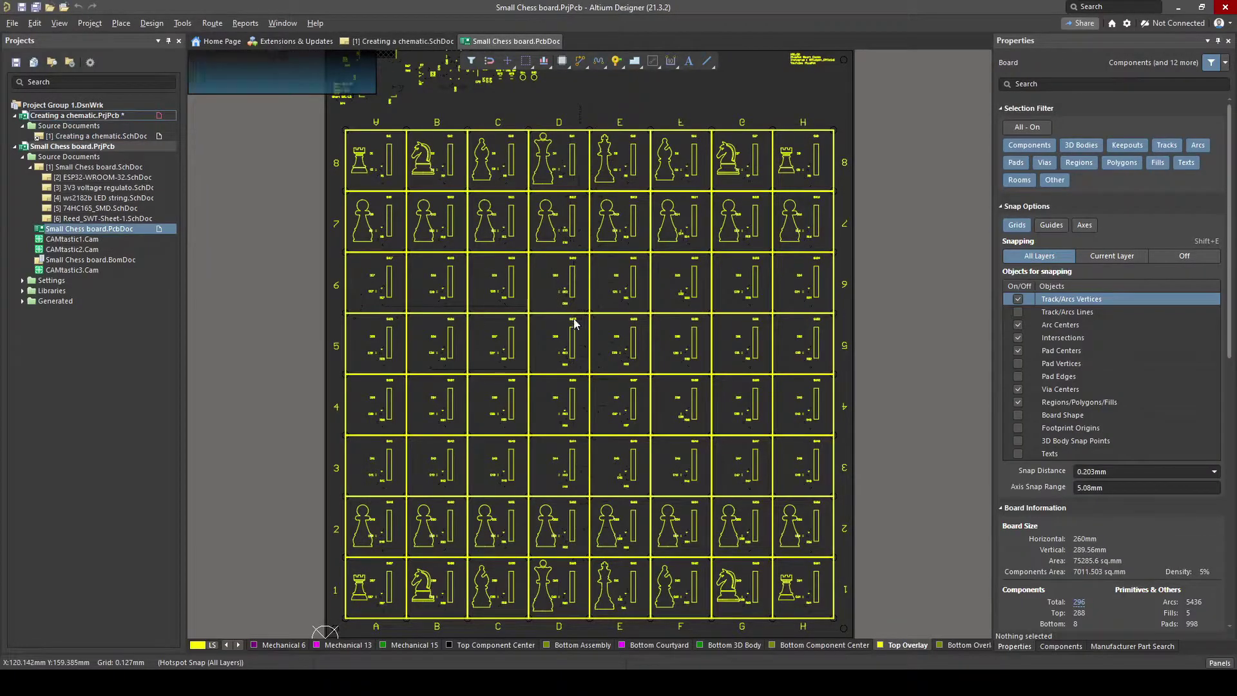
key("3")
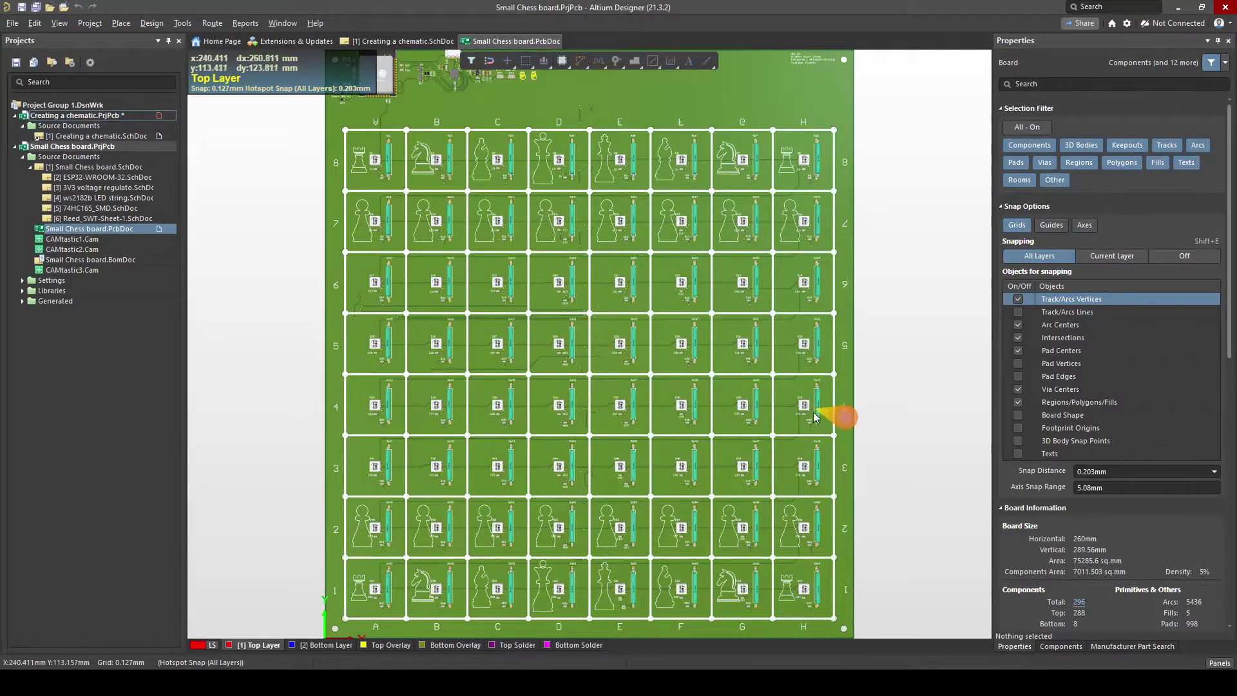
scroll(817, 423, "down", 3, "ctrl")
scroll(818, 423, "up", 2, "ctrl")
right_click_drag(799, 440, 564, 374, "shift")
scroll(492, 260, "up", 3, "ctrl")
scroll(508, 327, "up", 2, "ctrl")
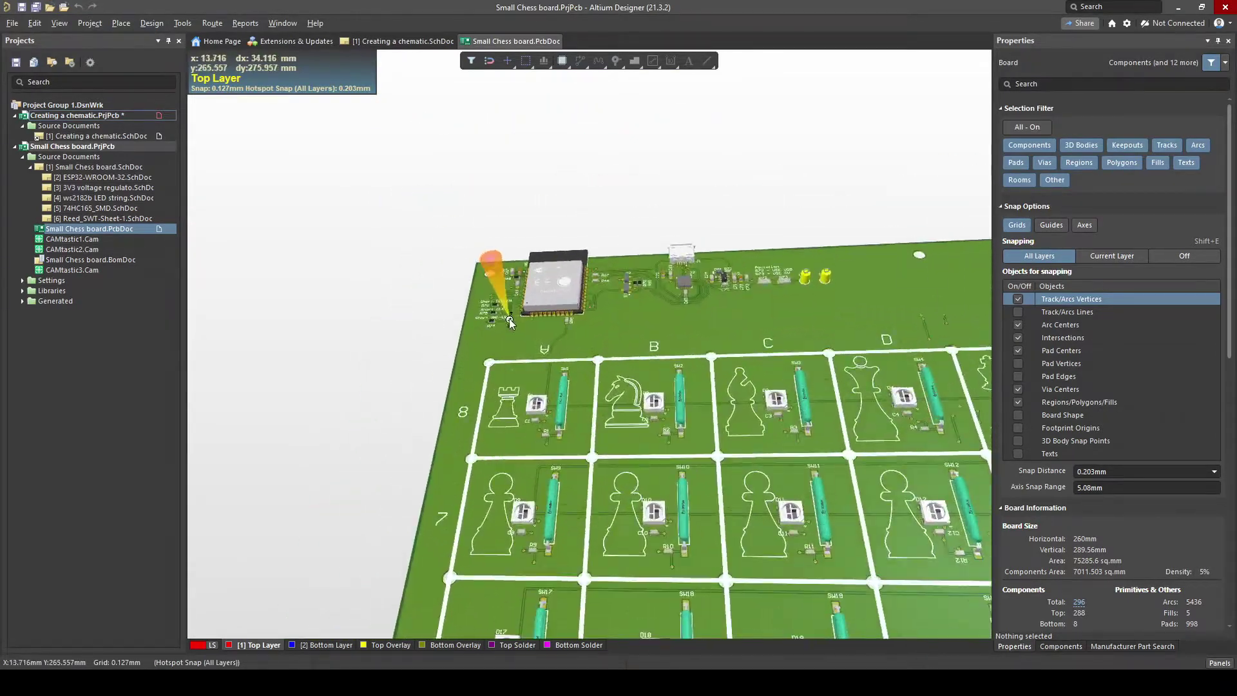
right_click_drag(638, 342, 593, 341)
scroll(583, 323, "down", 6, "ctrl")
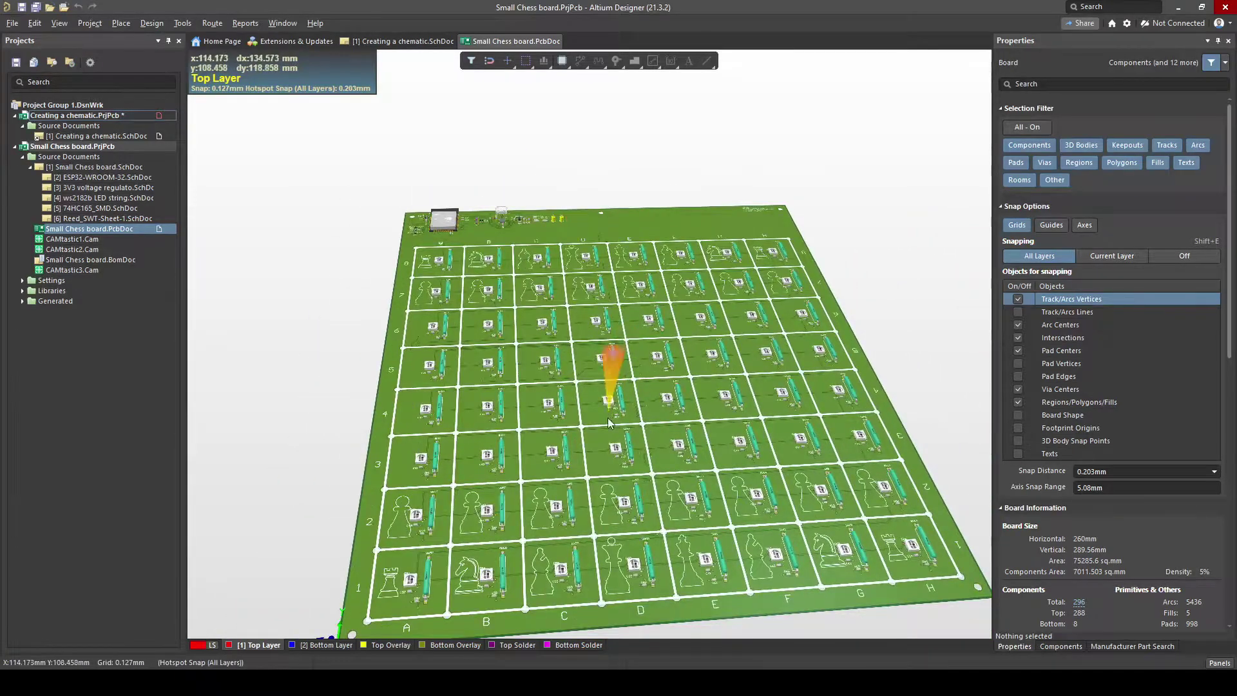
mouse_move(608, 419)
right_mouse_down("shift")
mouse_move(656, 320)
mouse_move(714, 320)
mouse_move(609, 408)
mouse_move(694, 428)
mouse_move(513, 342)
mouse_move(641, 369)
mouse_move(632, 357)
mouse_move(646, 304)
mouse_move(612, 406)
mouse_move(688, 277)
mouse_move(735, 275)
mouse_move(590, 274)
mouse_move(601, 276)
right_mouse_up("shift")
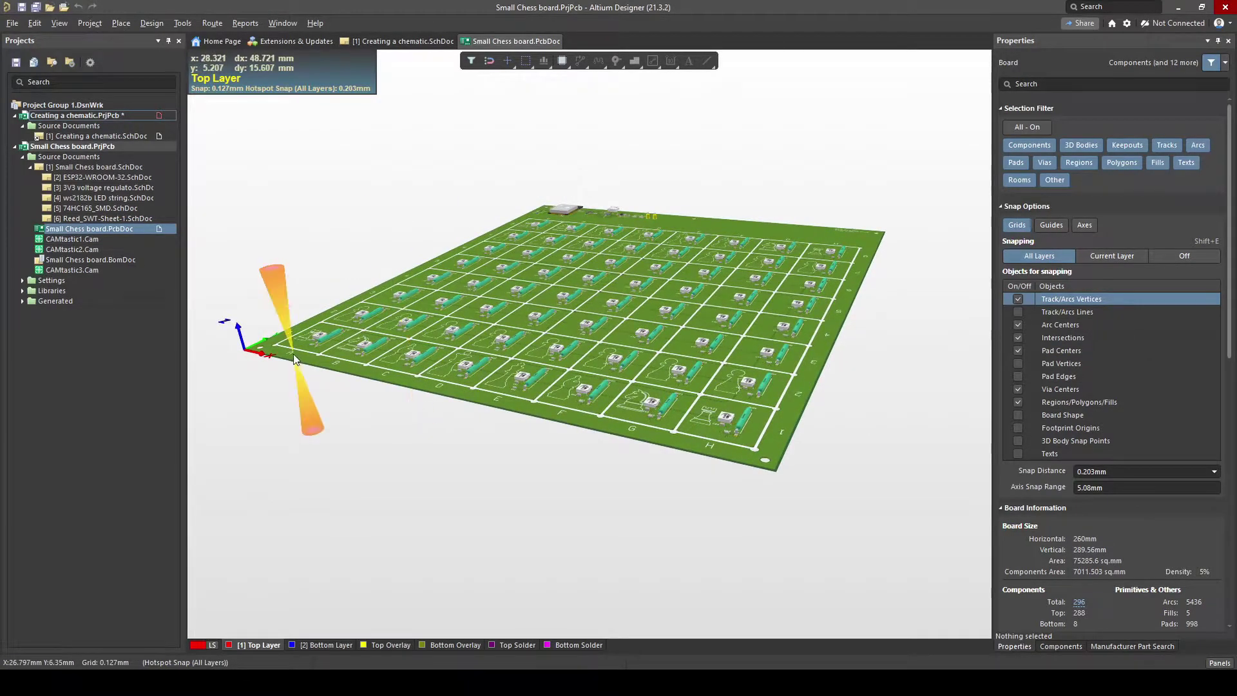
Step: Return to the schematic and add a new PCB document to the Creating a chematic project
key("ctrl+Tab")
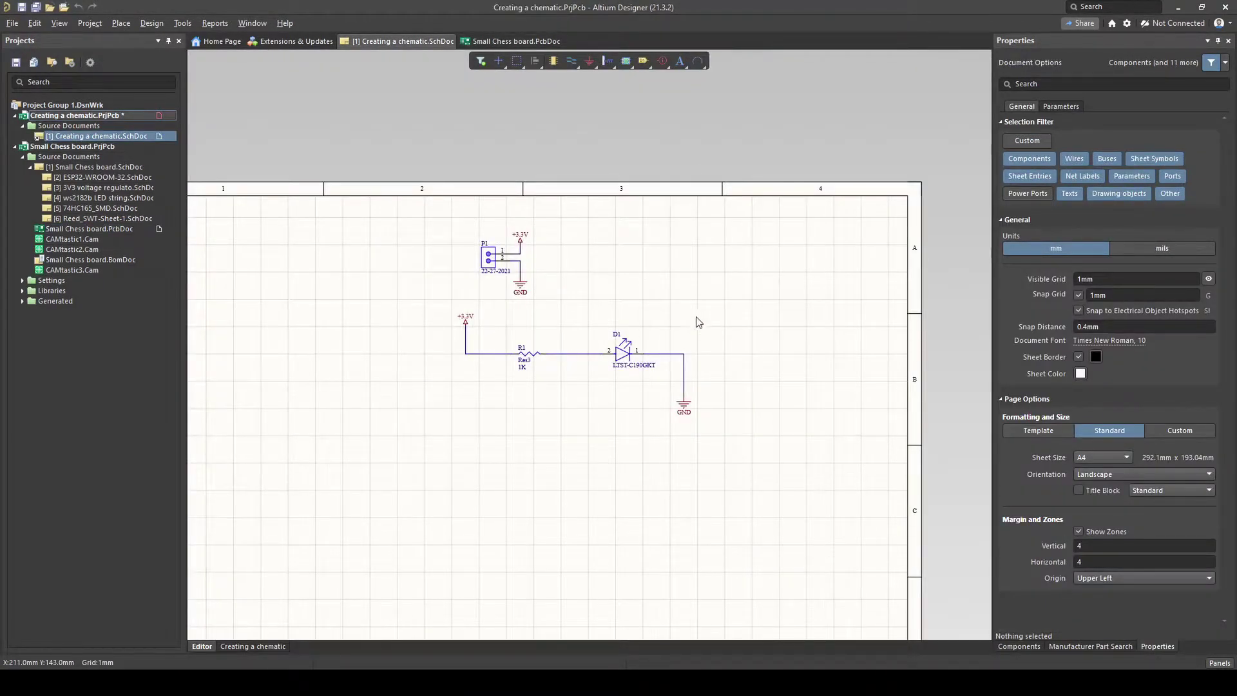
scroll(696, 322, "up", 1, "ctrl")
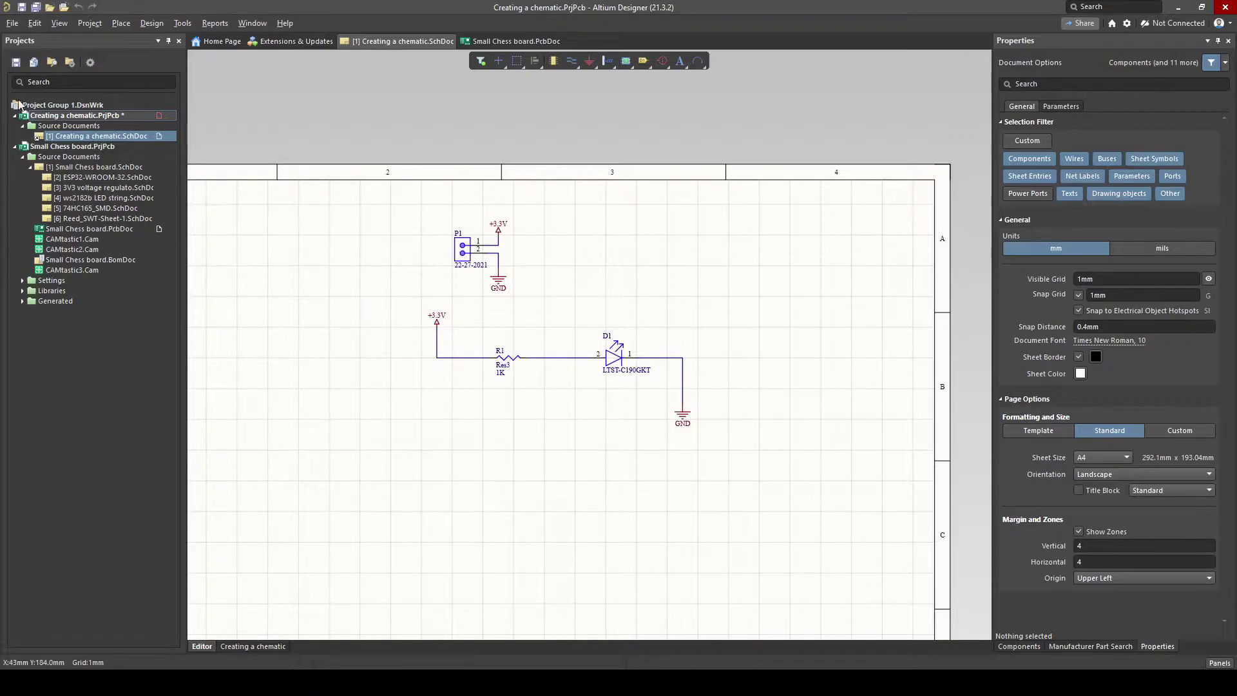
left_click(12, 23)
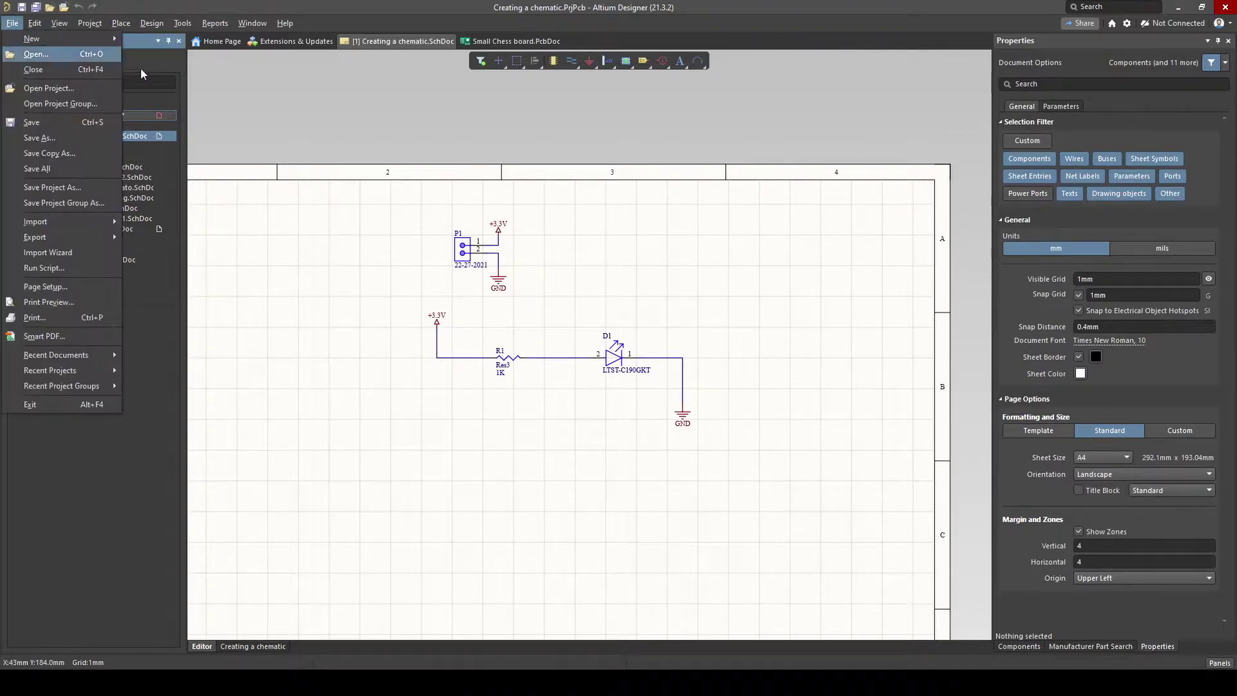
left_click(172, 136)
right_click(91, 118)
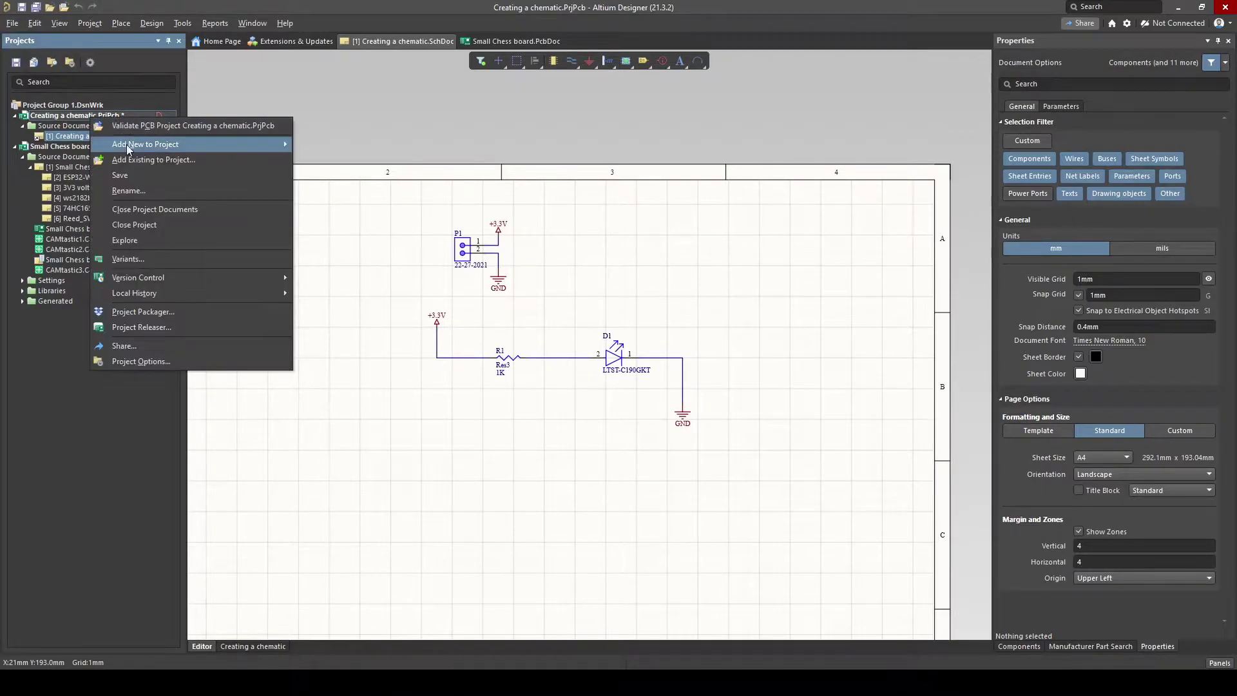
mouse_move(126, 144)
left_click(330, 161)
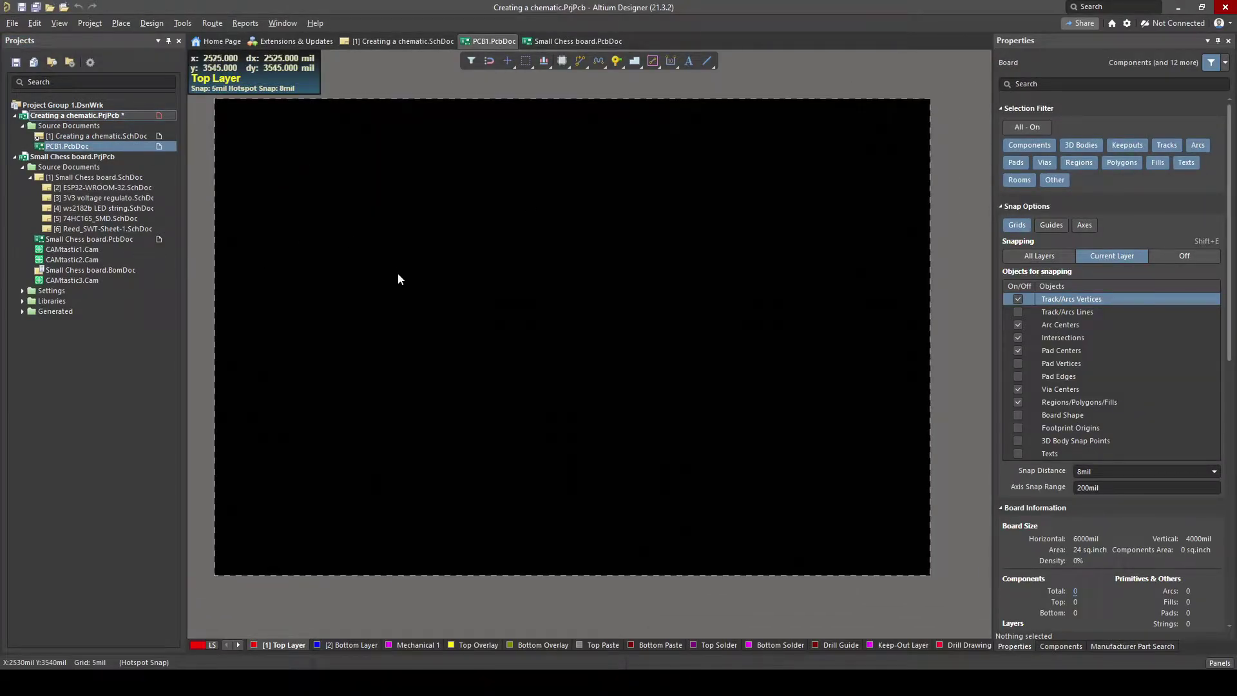
Step: Examine the blank board in 3D, tilting and zooming around its shape
key("3")
middle_click_drag(615, 354, 615, 346)
right_click_drag(616, 345, 576, 276)
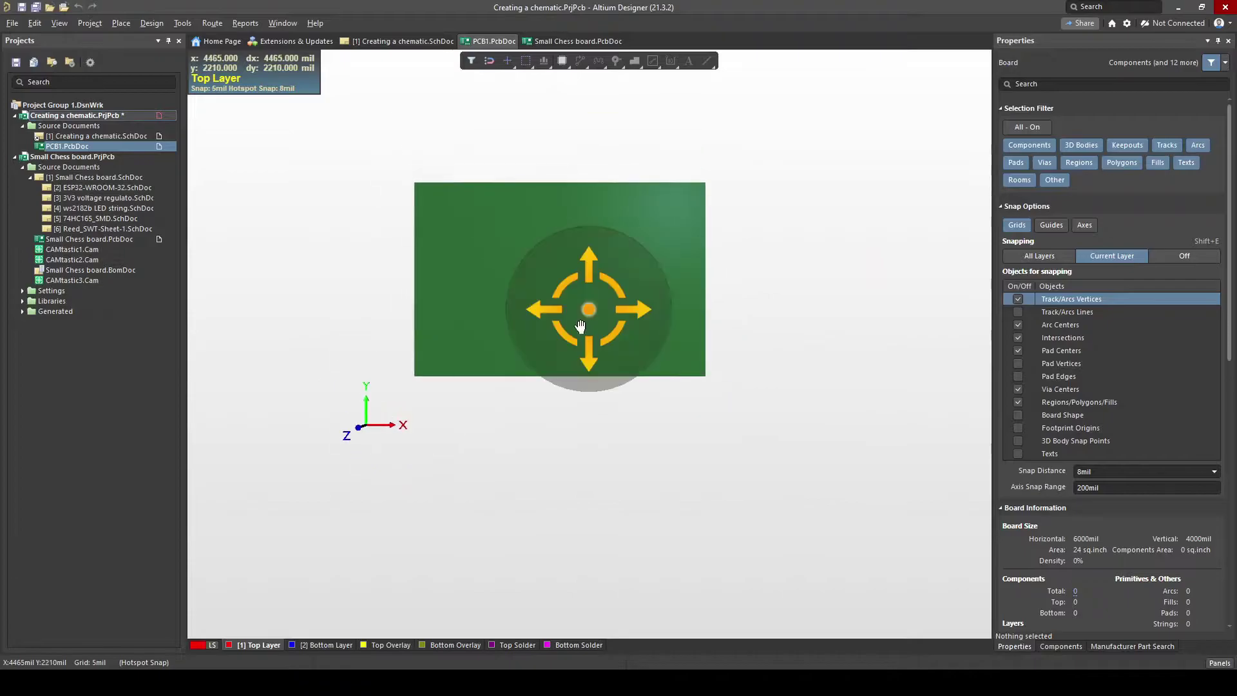
right_click_drag(580, 322, 612, 266, "shift")
middle_click(676, 396)
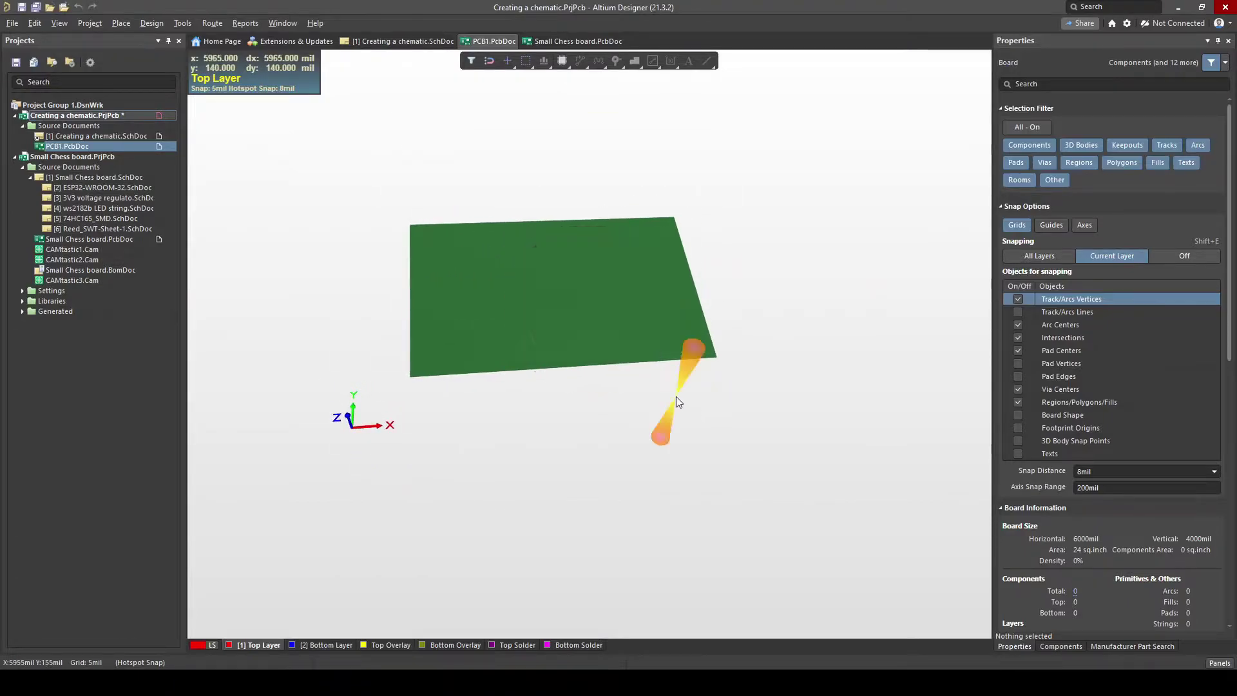
key("shift")
right_click_drag(576, 347, 596, 294, "shift")
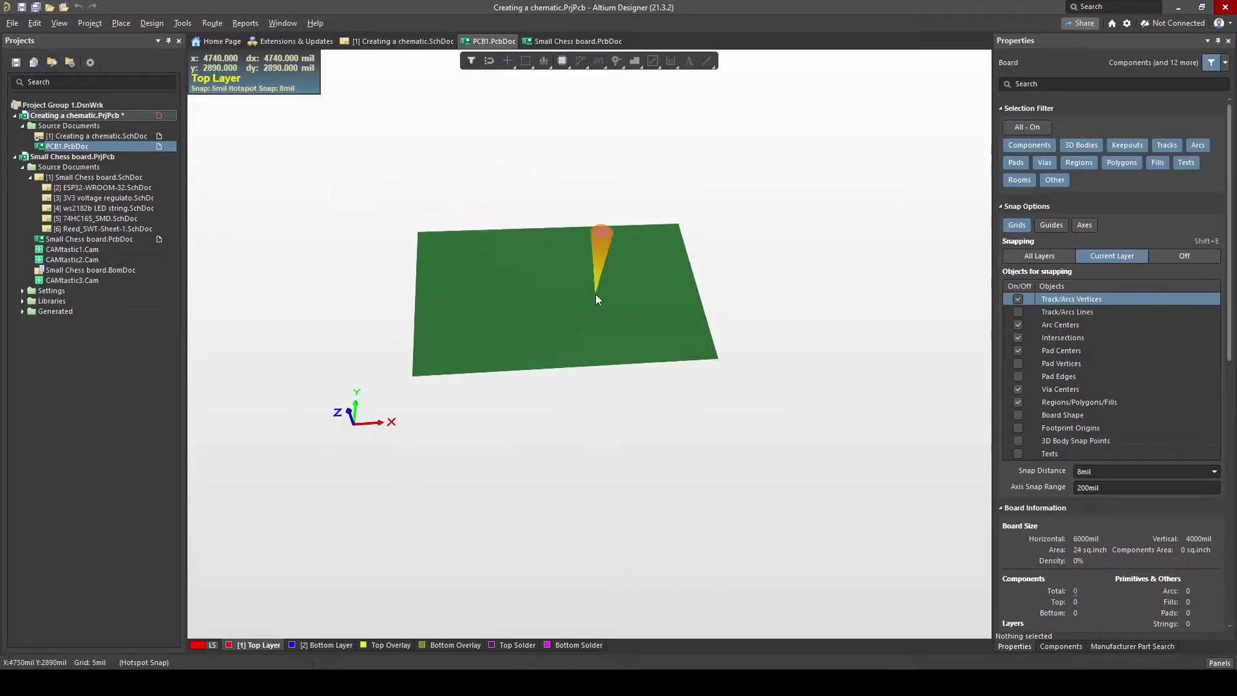
scroll(596, 319, "up", 3, "ctrl")
scroll(596, 318, "down", 3, "ctrl")
key("shift")
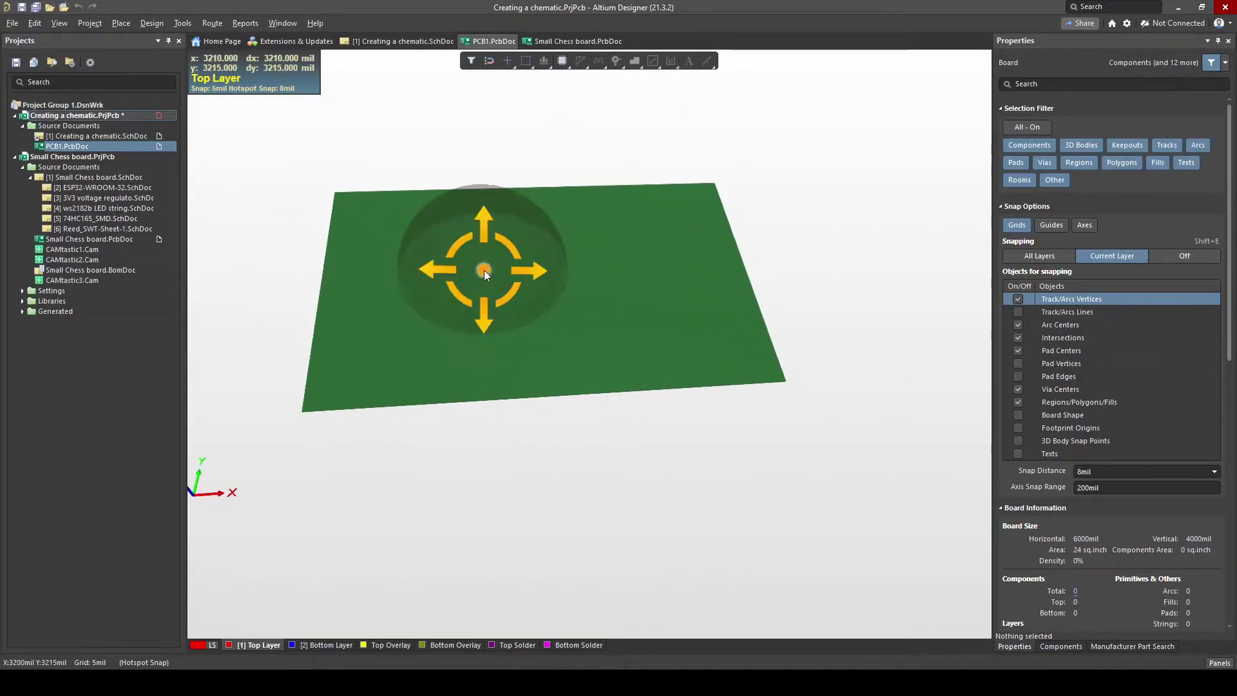
Step: Save the new PCB document as "Creating a chematic.PcbDoc" in the Creating a chematic folder
left_click(12, 23)
left_click(72, 137)
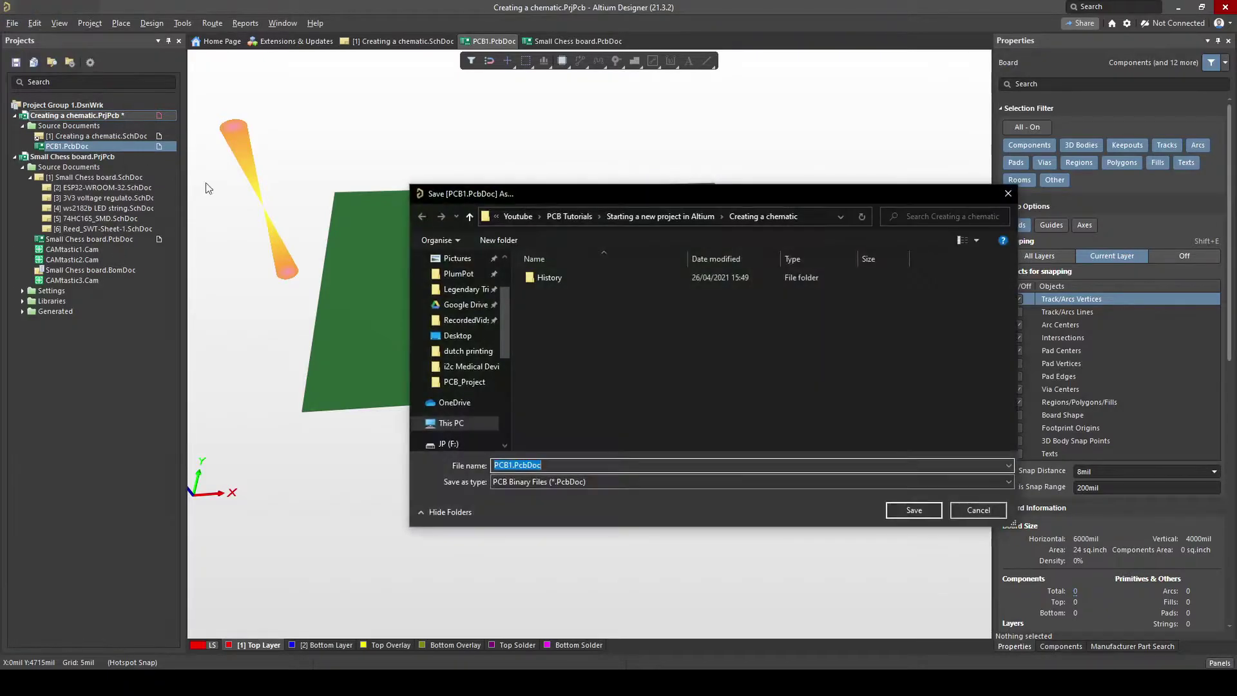
type("c")
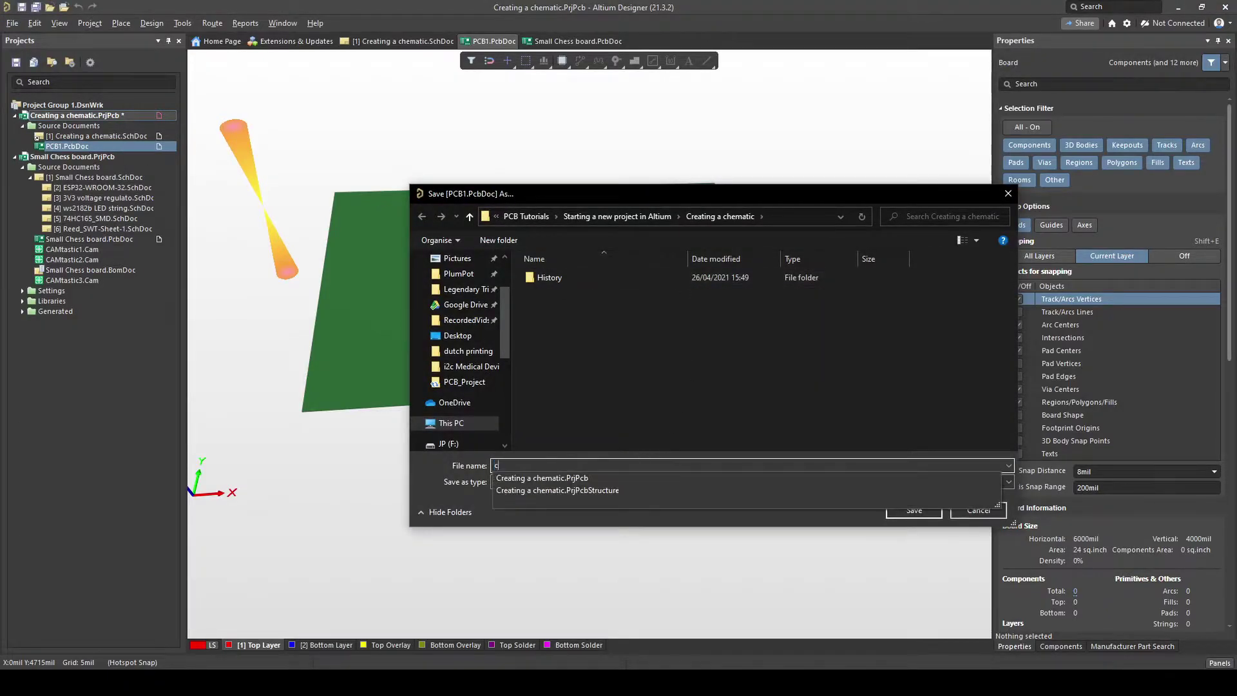
type("re")
left_click(593, 478)
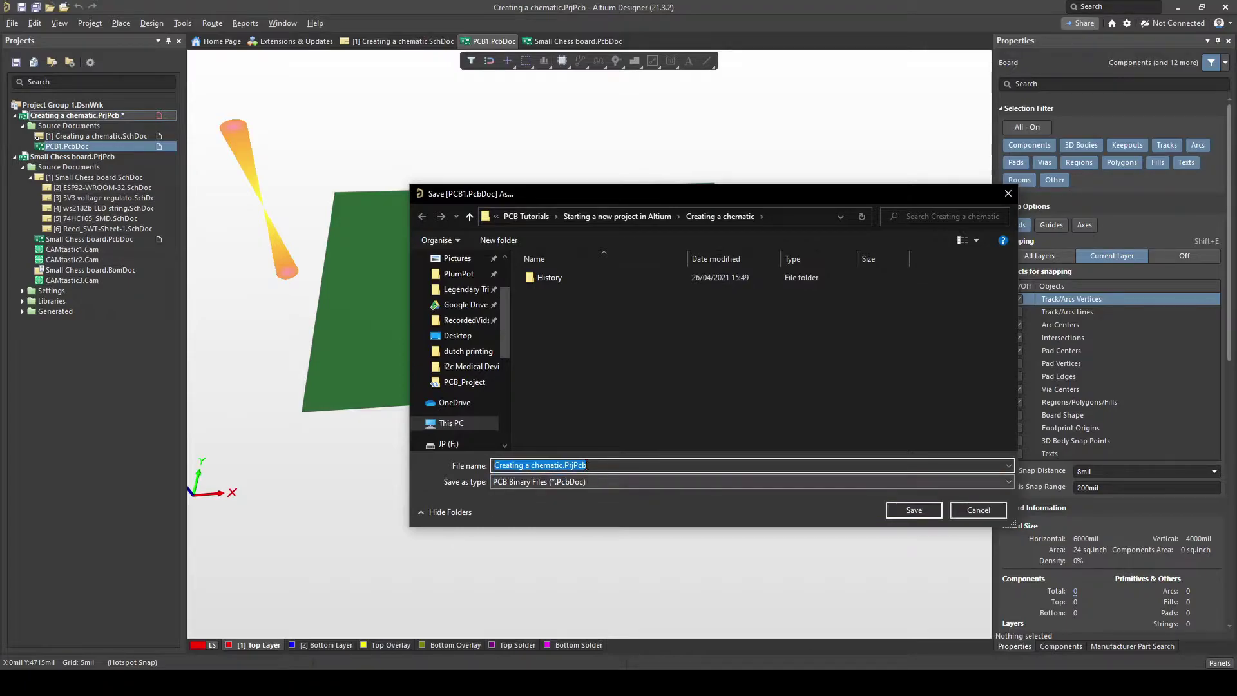
left_click(588, 466)
key("BackSpace")
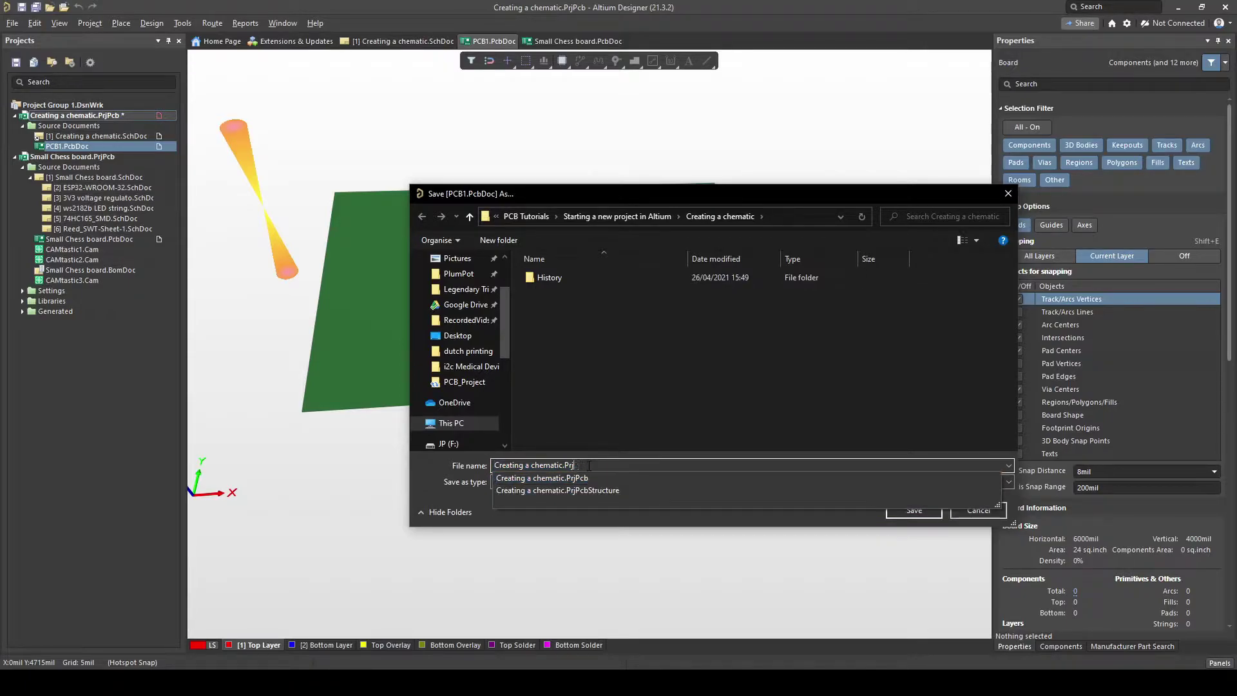
key("Return")
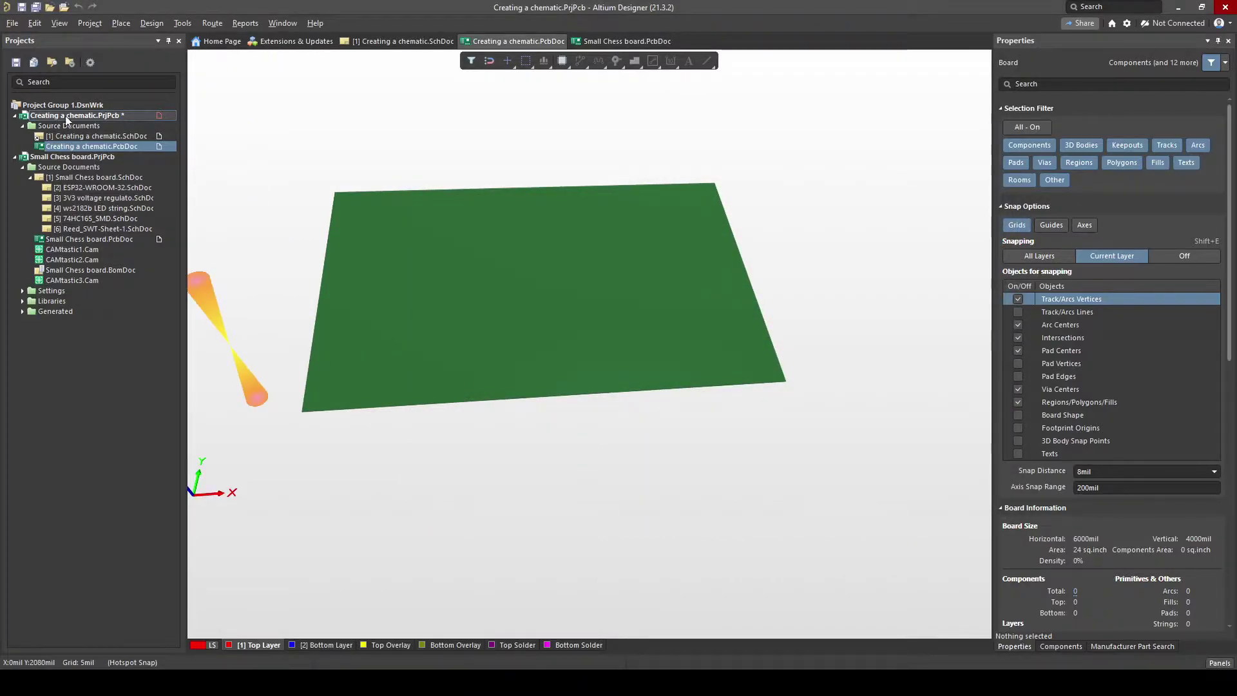
Step: Collapse the source documents of the Small Chess board project in the project tree
left_click(94, 136)
left_click(91, 147)
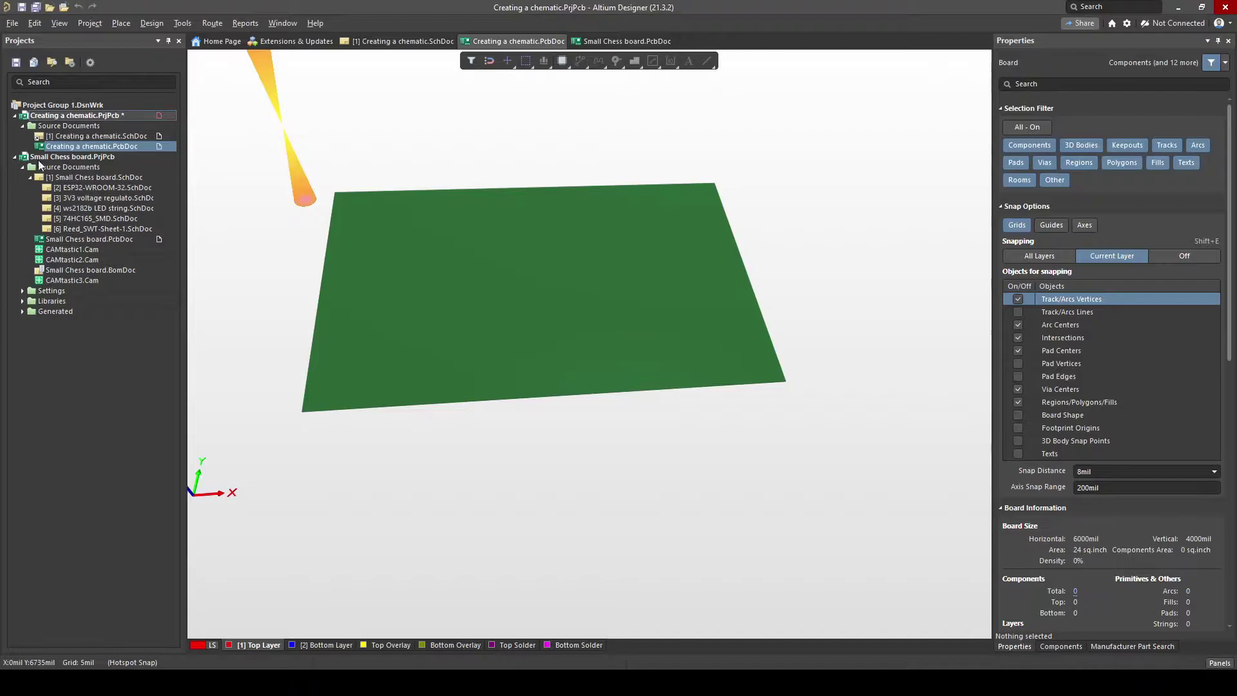
left_click(23, 167)
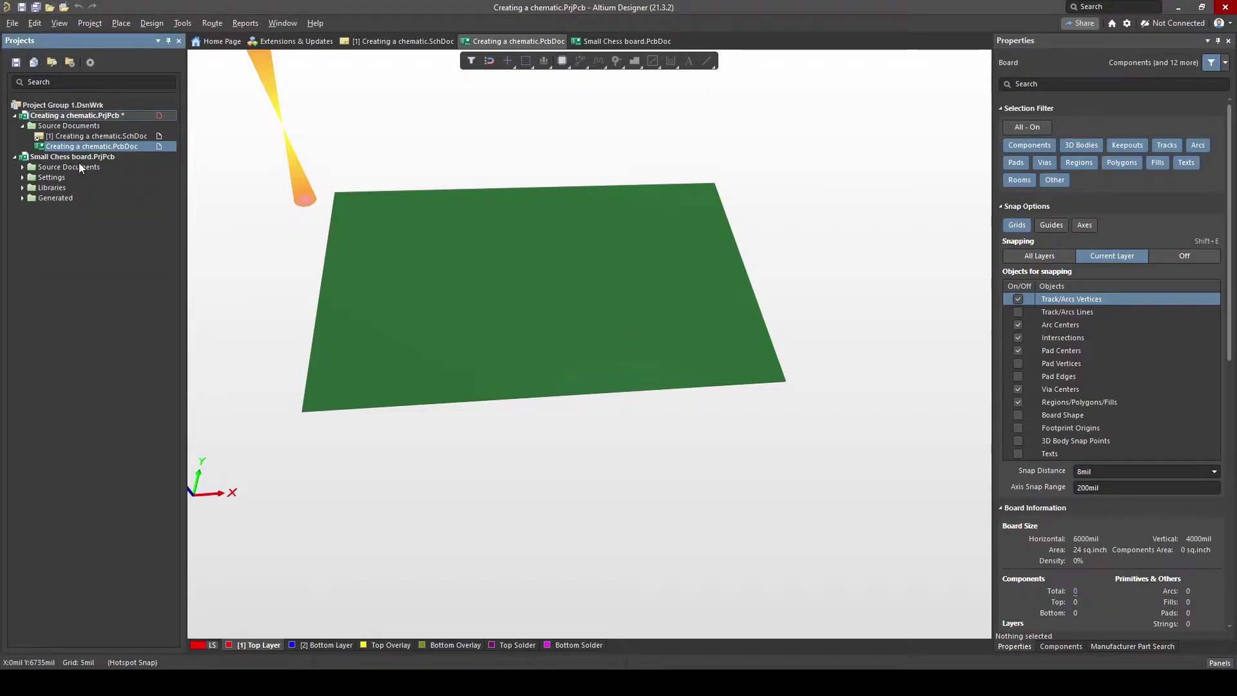
left_click(23, 168)
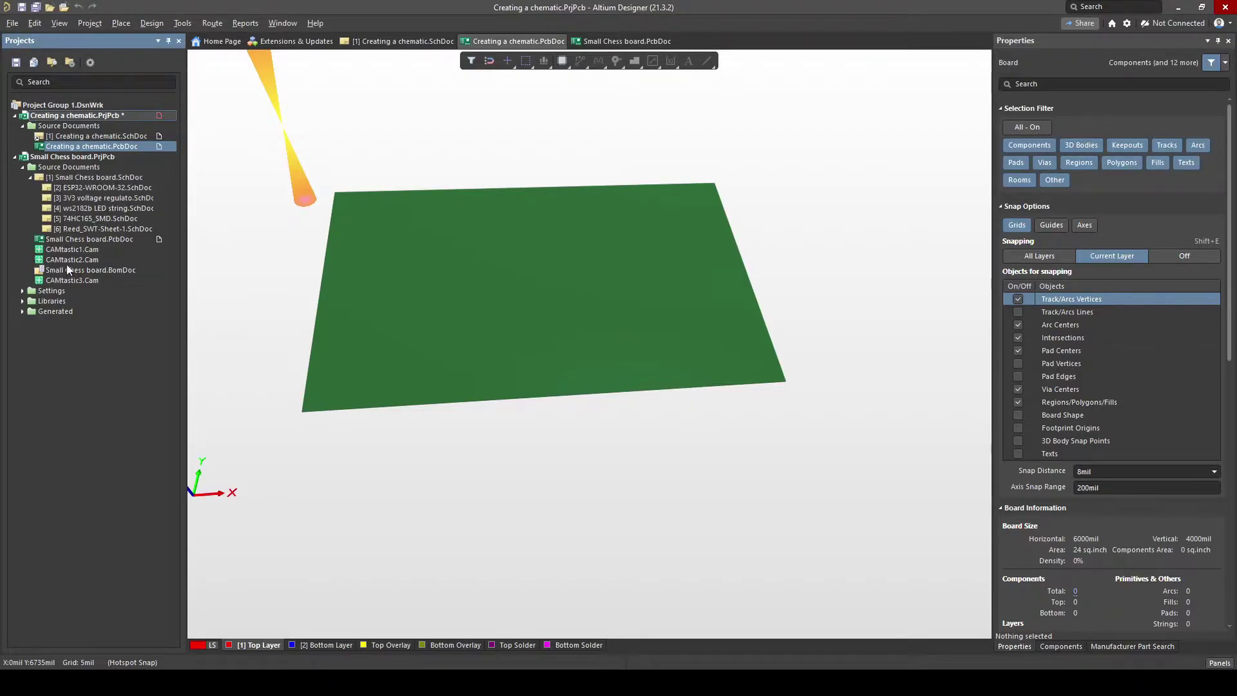
left_click(23, 167)
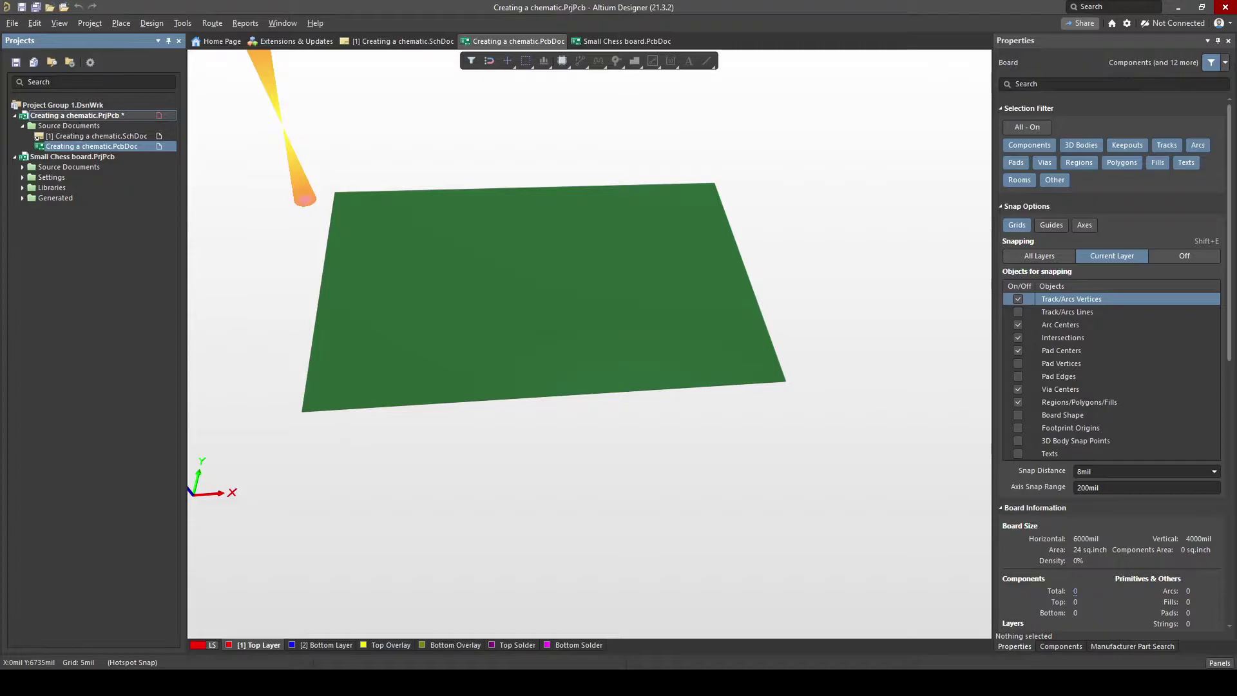
Step: Compare the Creating a chematic schematic with its blank PCB document
left_click(75, 136)
left_click(80, 146)
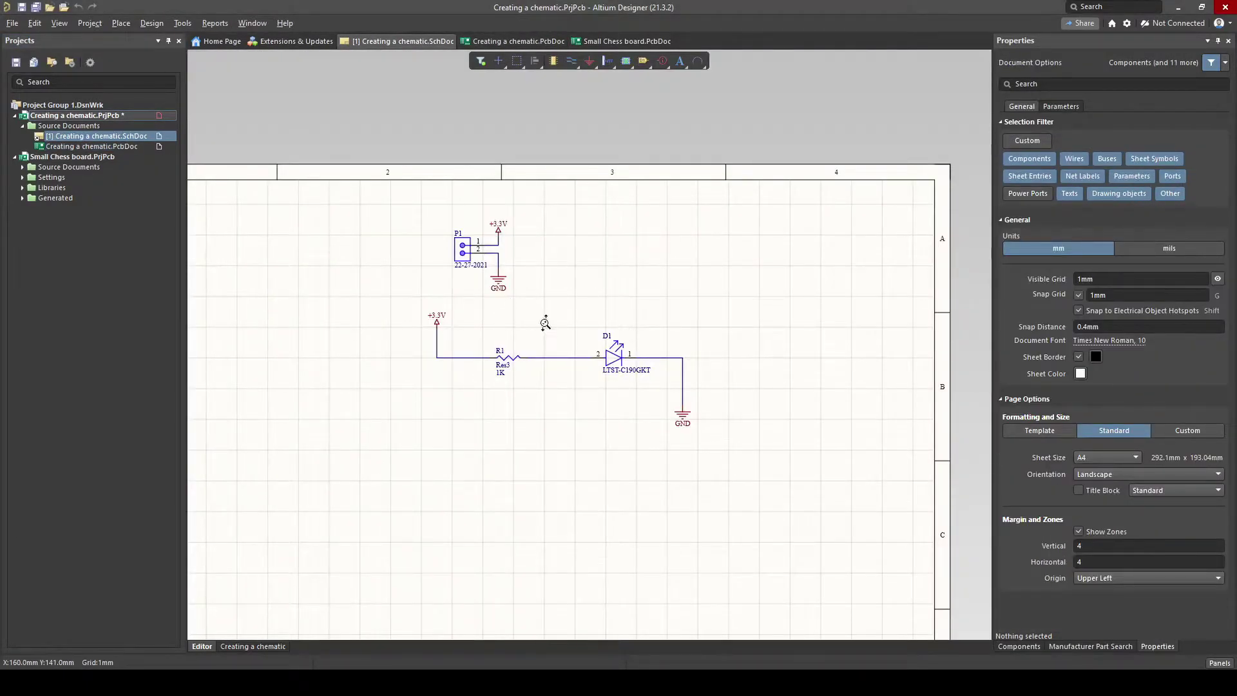
scroll(587, 352, "up", 1, "ctrl")
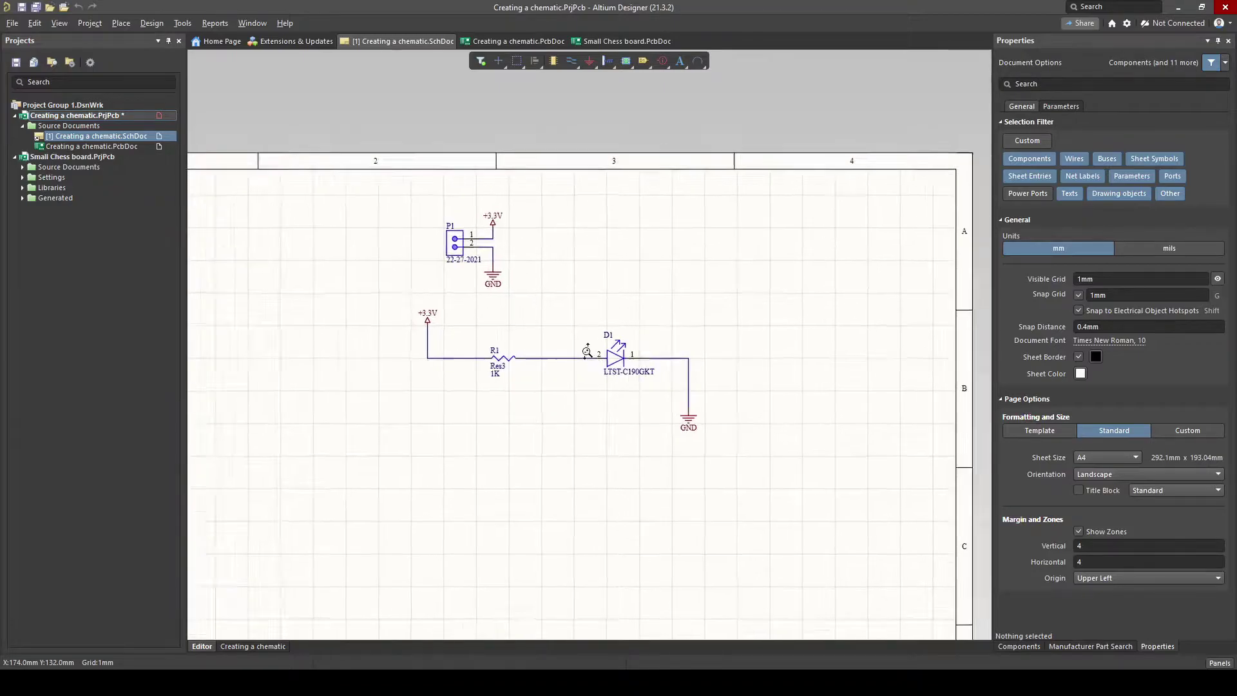
scroll(587, 352, "up", 1, "ctrl")
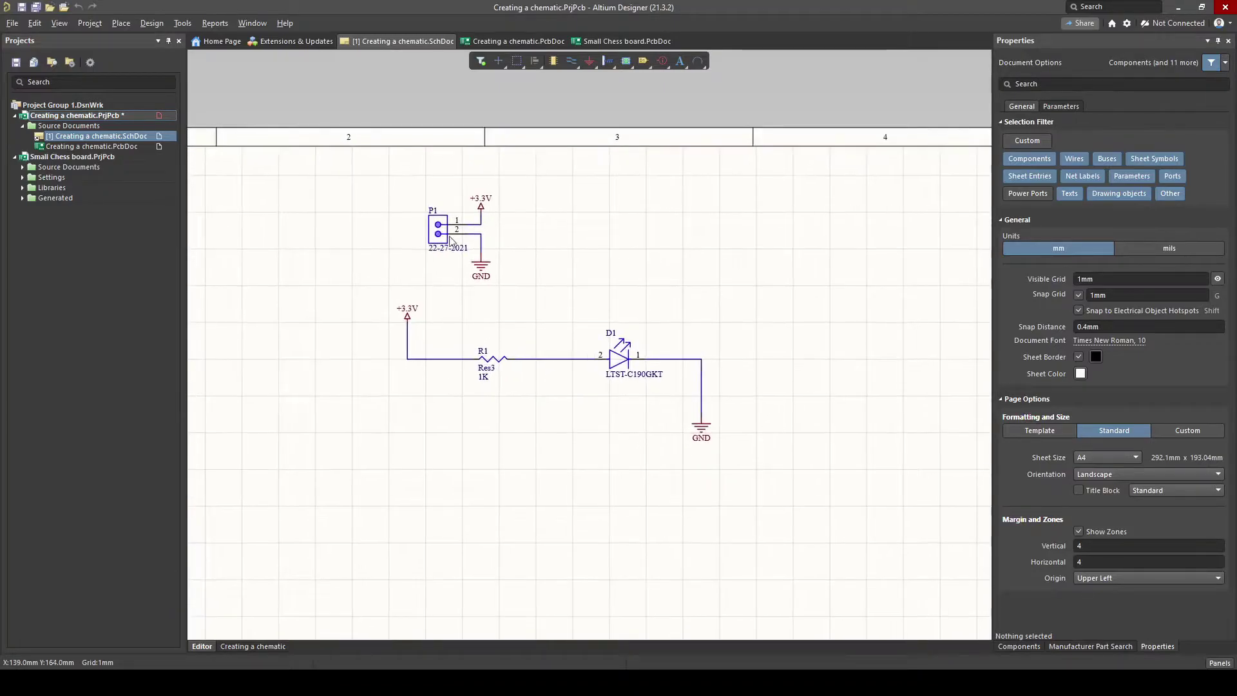
double_click(98, 147)
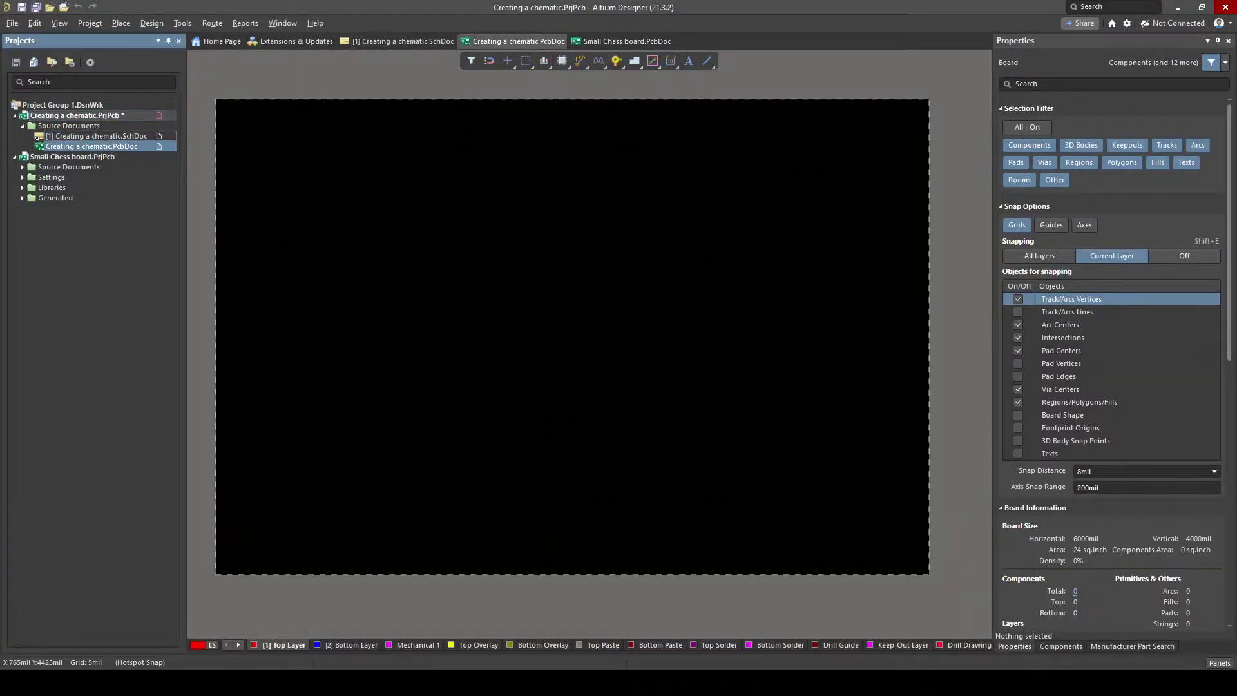
Step: Start an update of Creating a chematic.PcbDoc from the schematic to generate the engineering change order
left_click(126, 137)
left_click(150, 26)
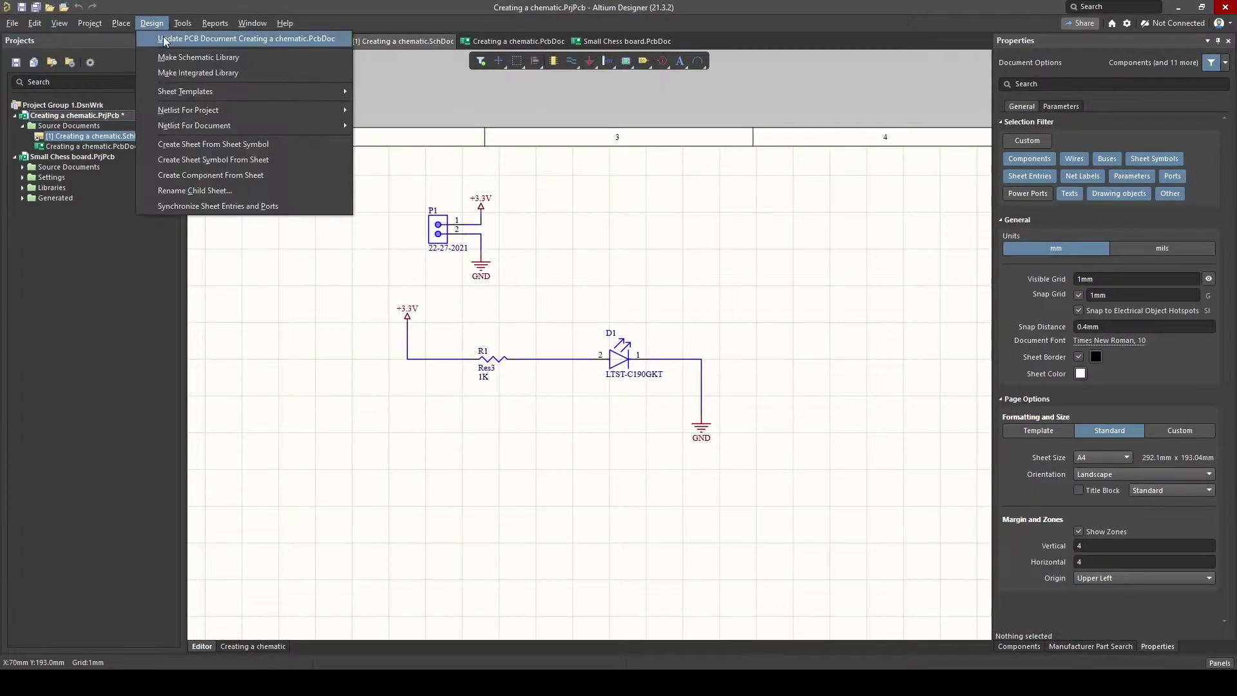
left_click(164, 37)
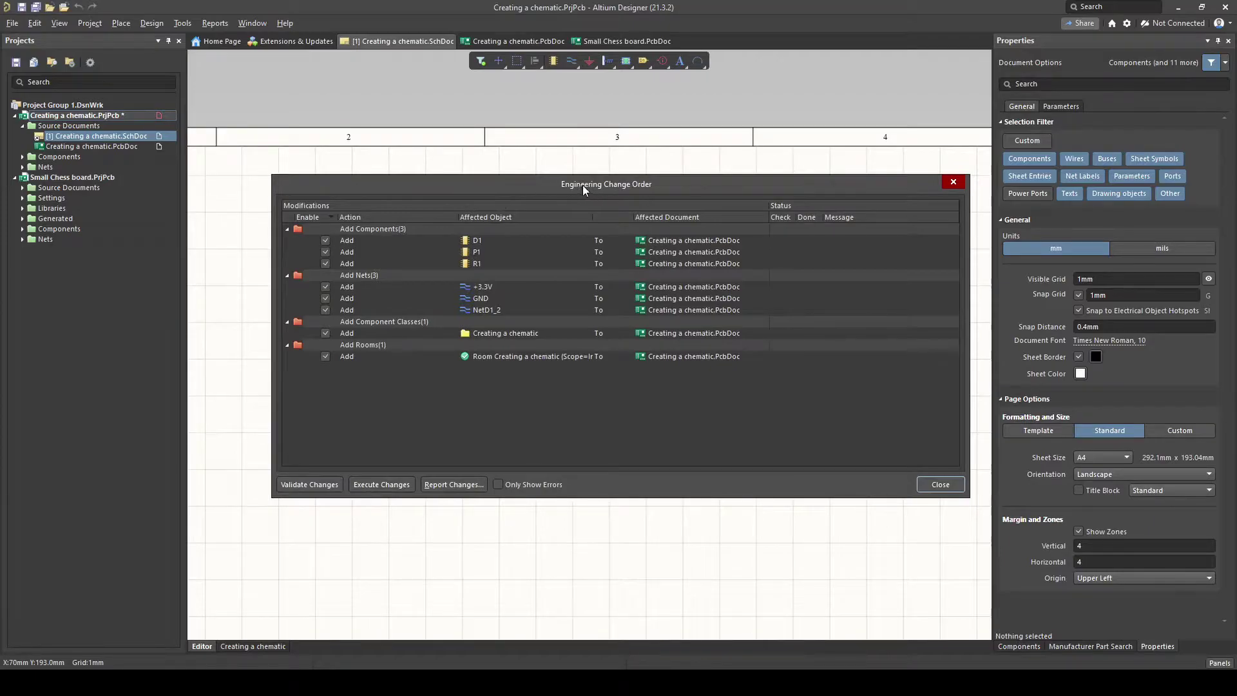
Step: Check the proposed changes against the schematic and exclude the room addition from the engineering change order
left_click_drag(583, 185, 512, 191)
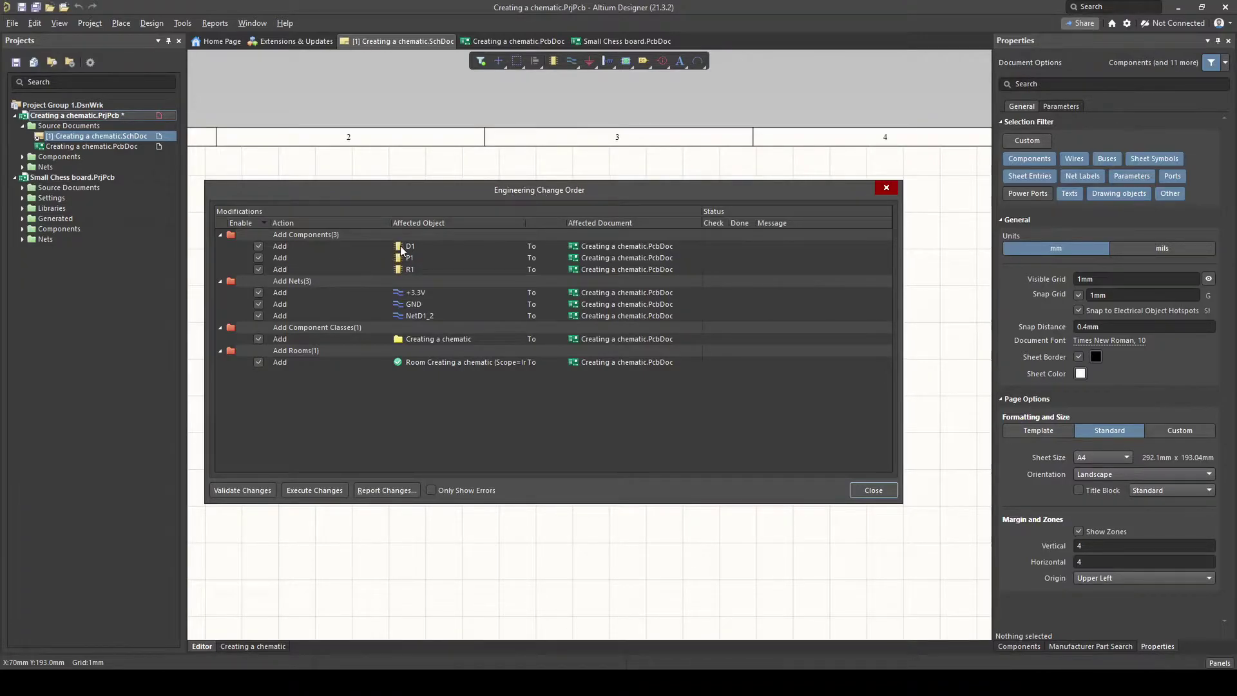
left_click_drag(444, 193, 576, 374)
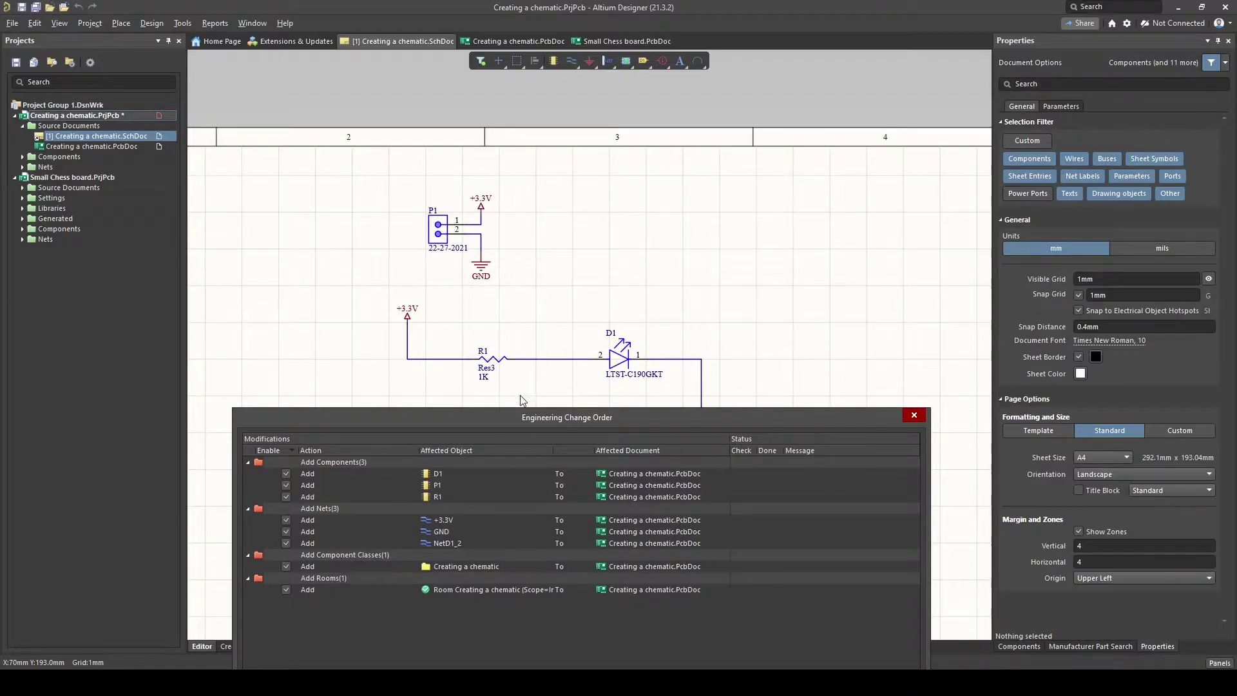
left_click_drag(530, 418, 500, 439)
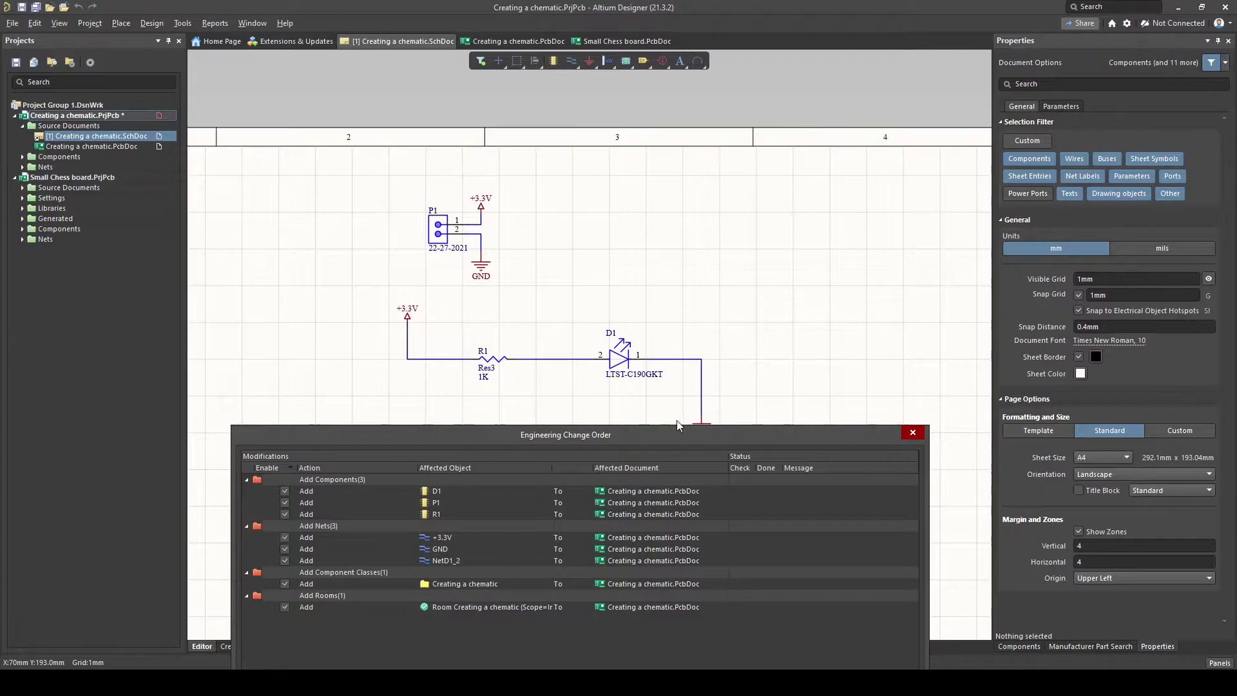
left_click_drag(696, 442, 707, 489)
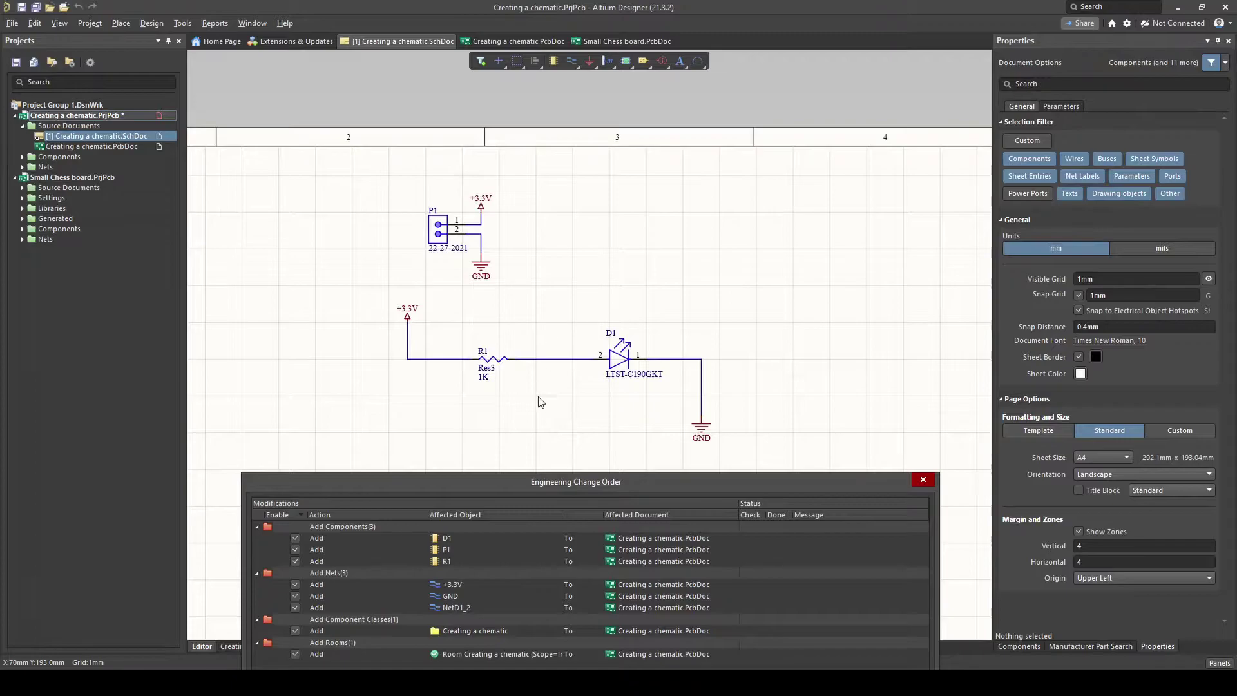
left_click_drag(515, 482, 519, 330)
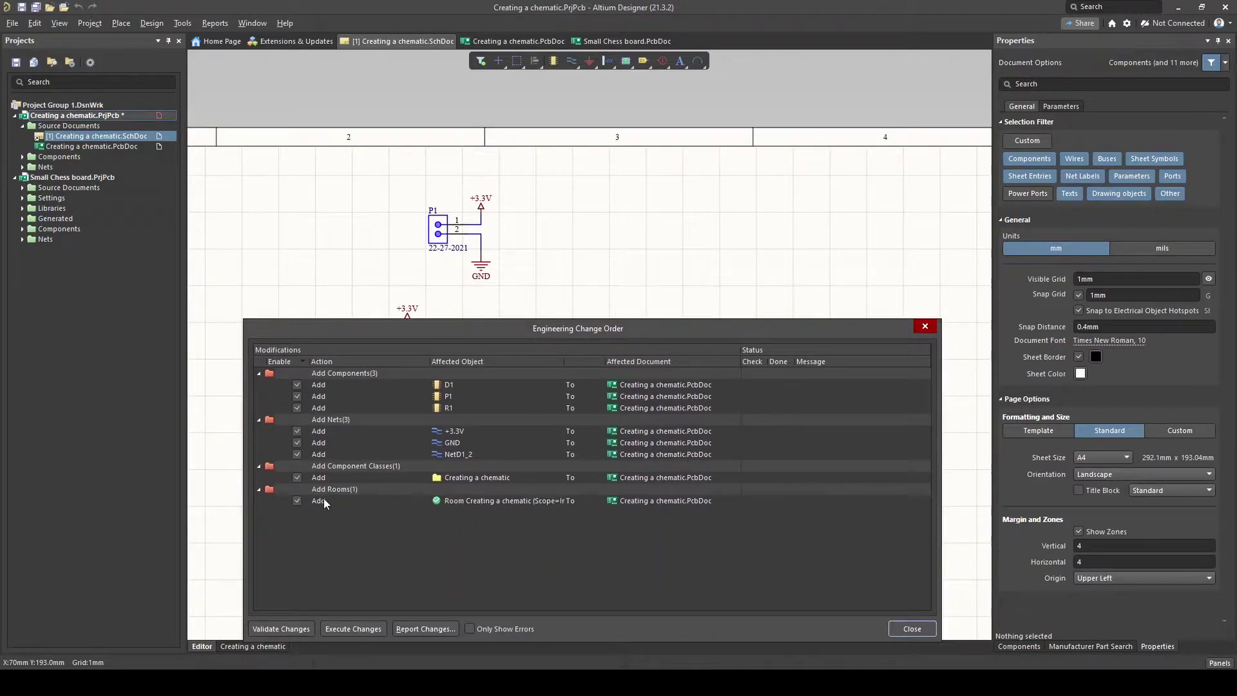
left_click(295, 502)
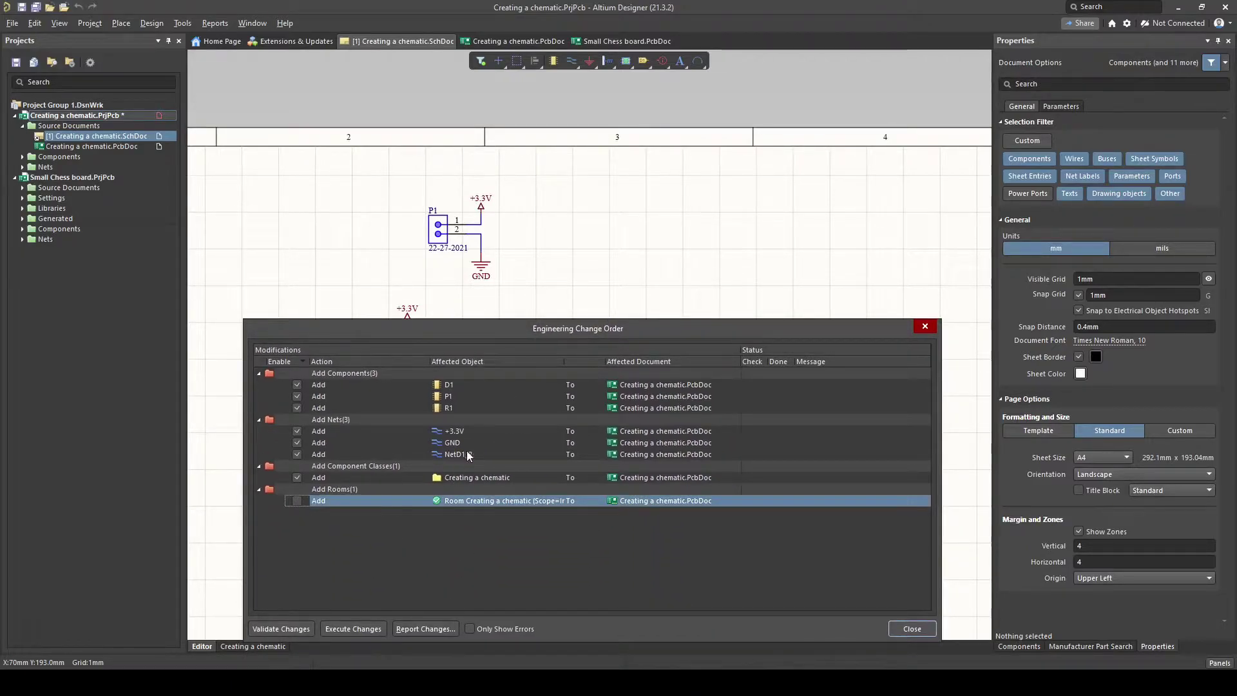
Step: Execute the engineering change order and move R1, D1 and P1 together into the board area
left_click(372, 631)
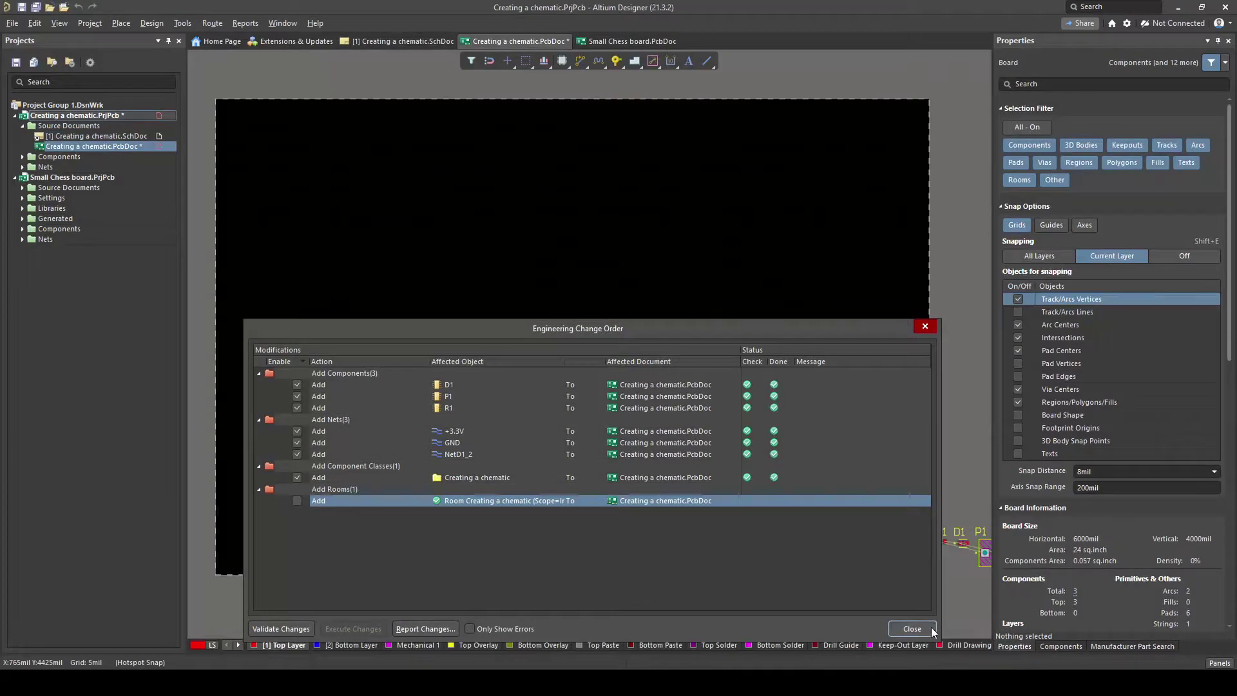
left_click(929, 627)
scroll(458, 258, "down", 3, "ctrl")
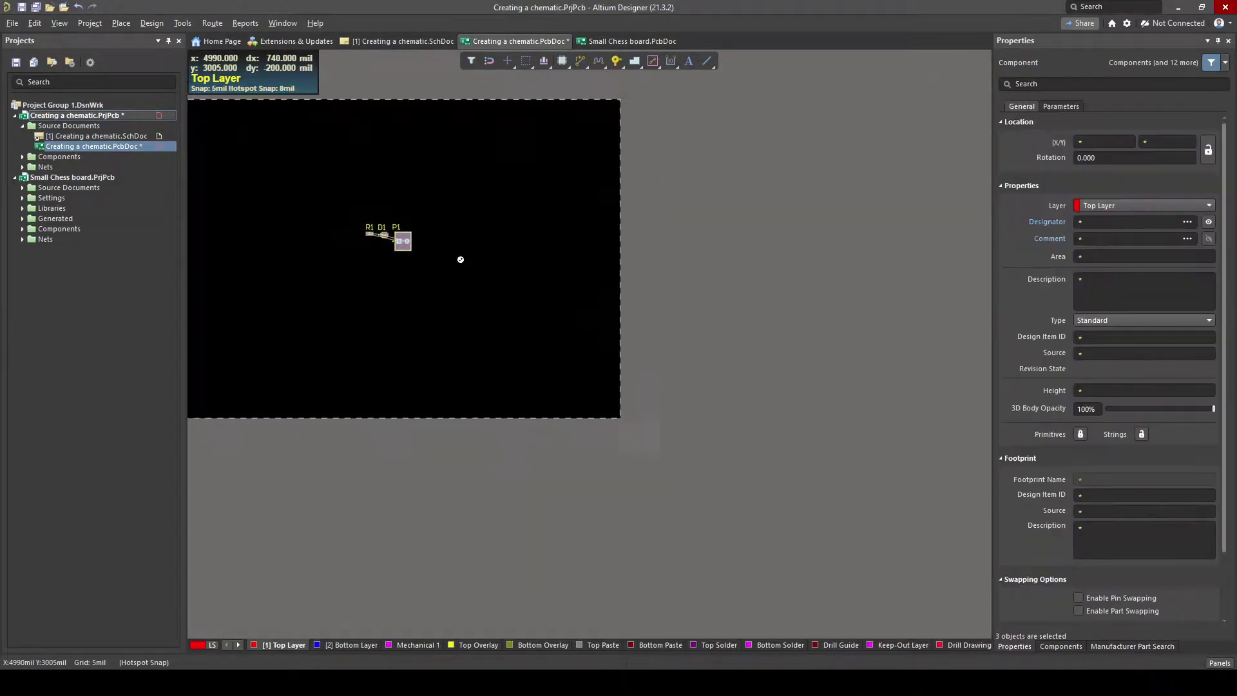
right_click_drag(458, 258, 581, 323)
scroll(548, 323, "up", 4, "ctrl")
left_click_drag(523, 280, 488, 287)
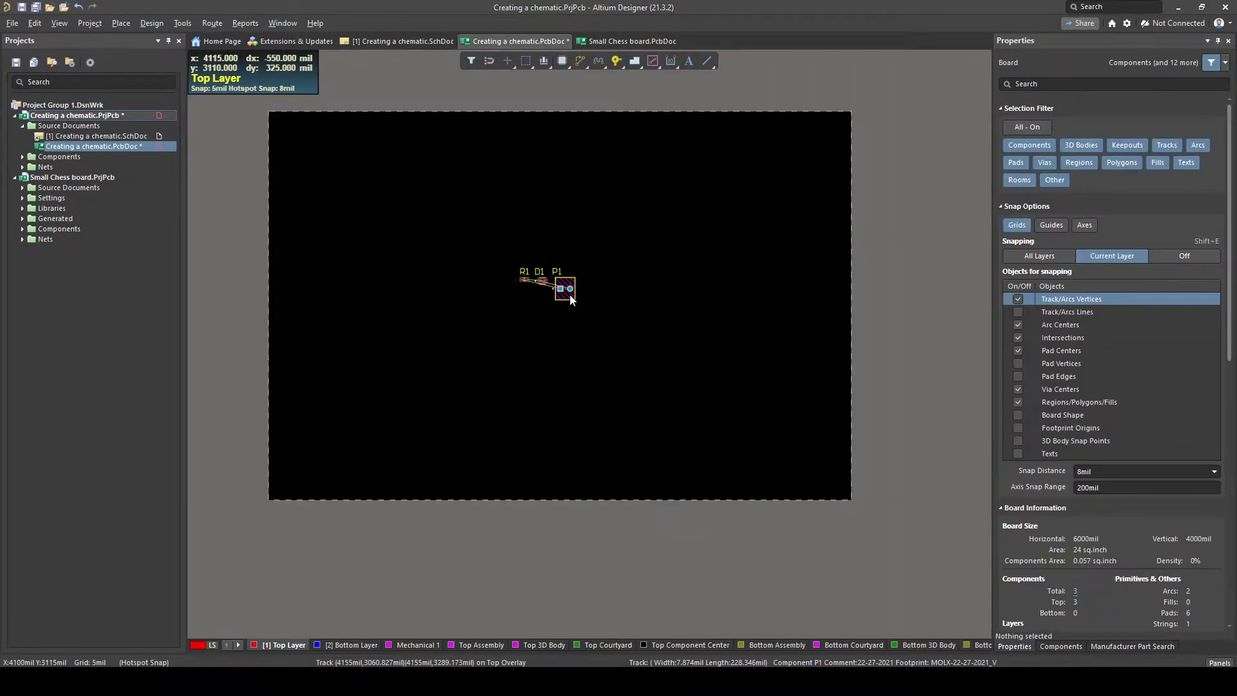
scroll(569, 294, "down", 1, "ctrl")
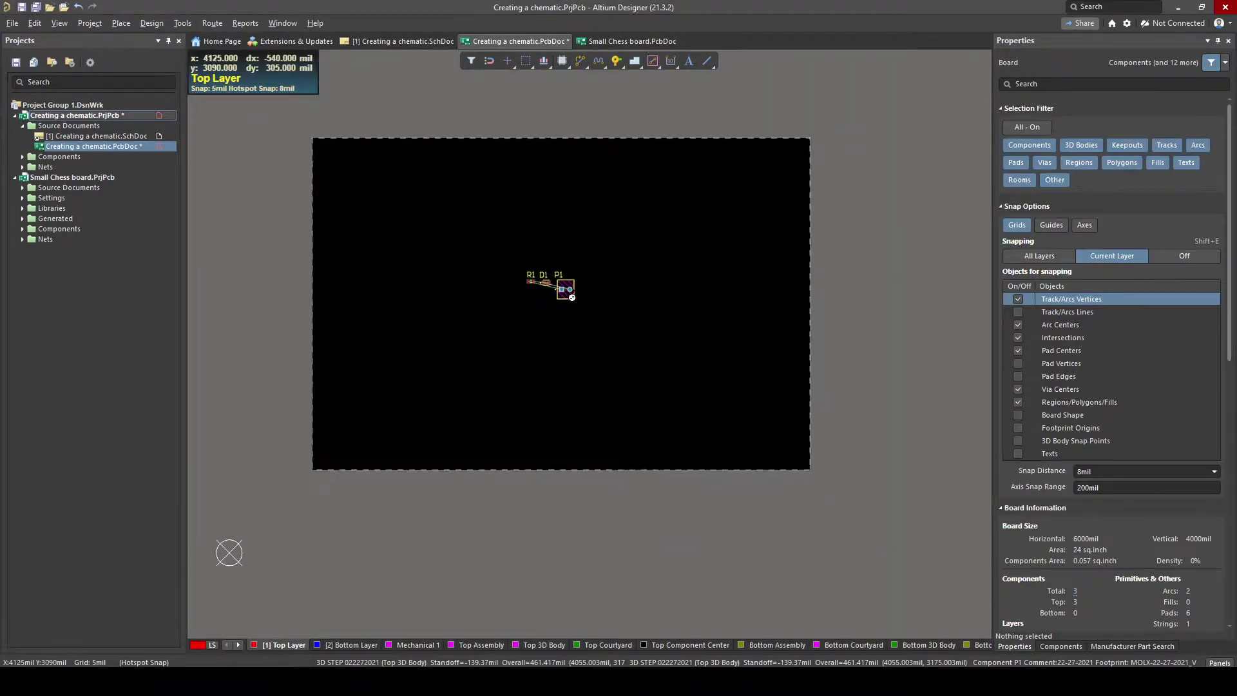
Step: Examine the R1, D1 and P1 component models on the board in 3D and return to the 2D layout
key("3")
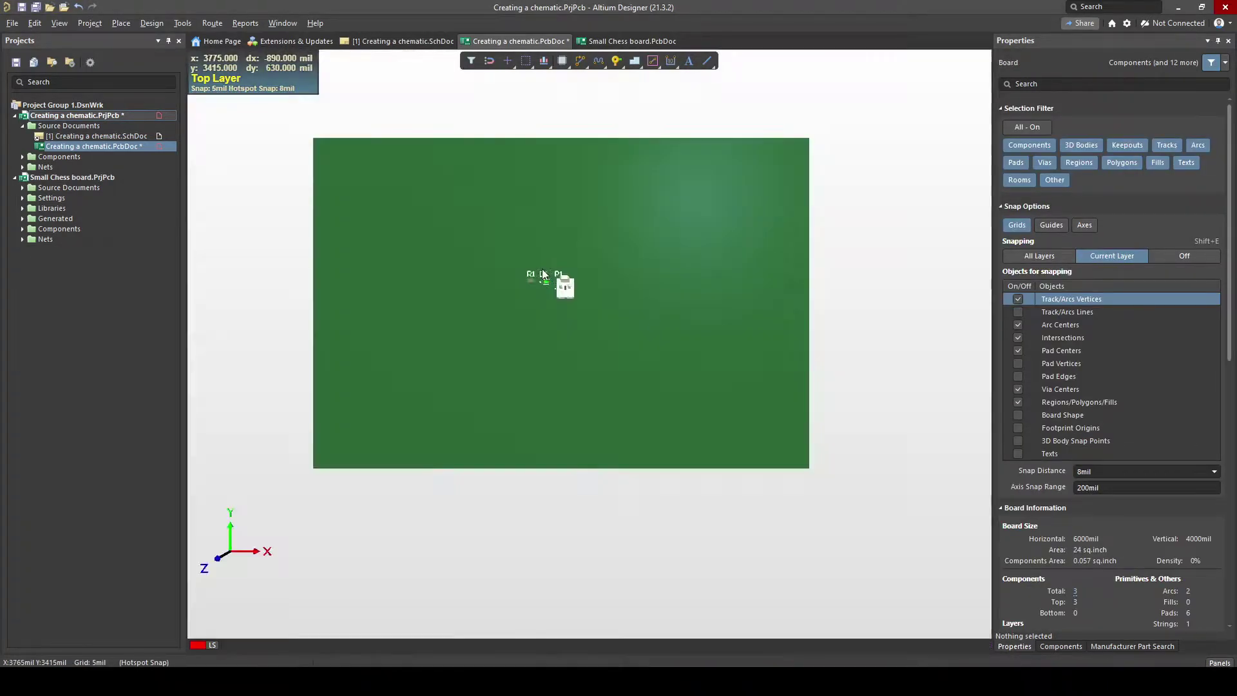
right_click_drag(543, 268, 554, 219, "shift")
scroll(545, 274, "up", 3, "ctrl")
right_click_drag(552, 287, 562, 342, "shift")
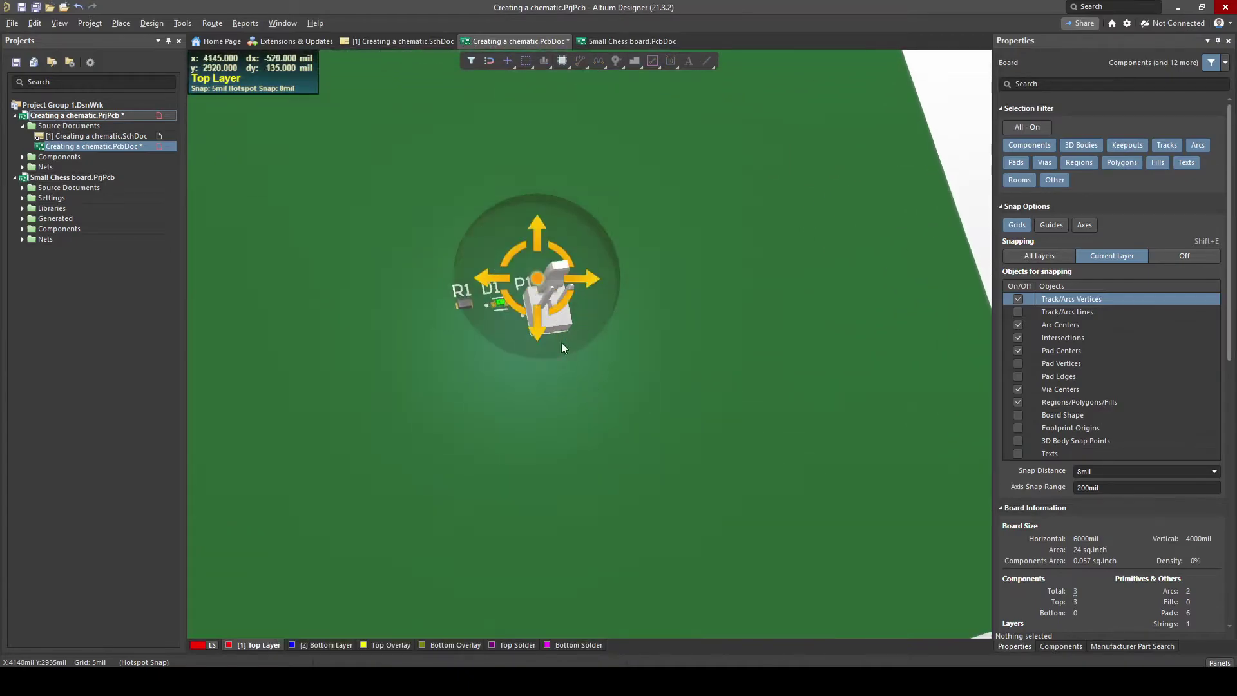
scroll(562, 338, "up", 2, "ctrl")
scroll(435, 300, "down", 2, "ctrl")
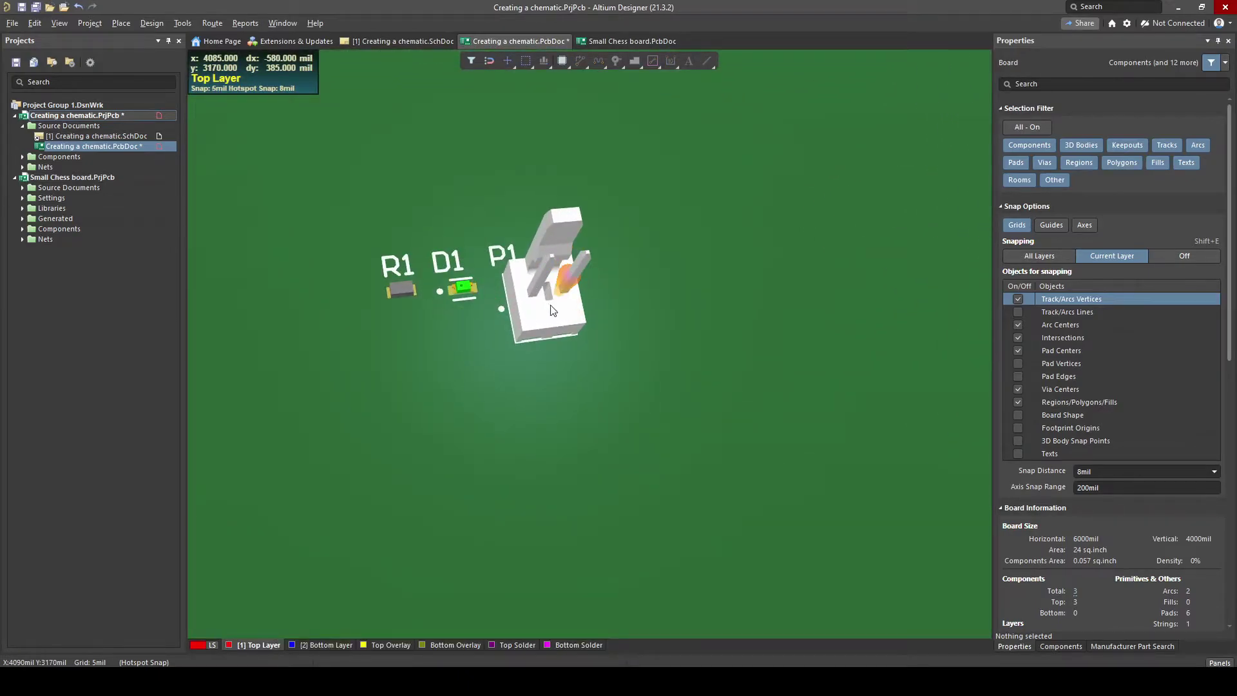
key("2")
scroll(552, 313, "down", 4, "ctrl")
scroll(614, 257, "up", 2, "ctrl")
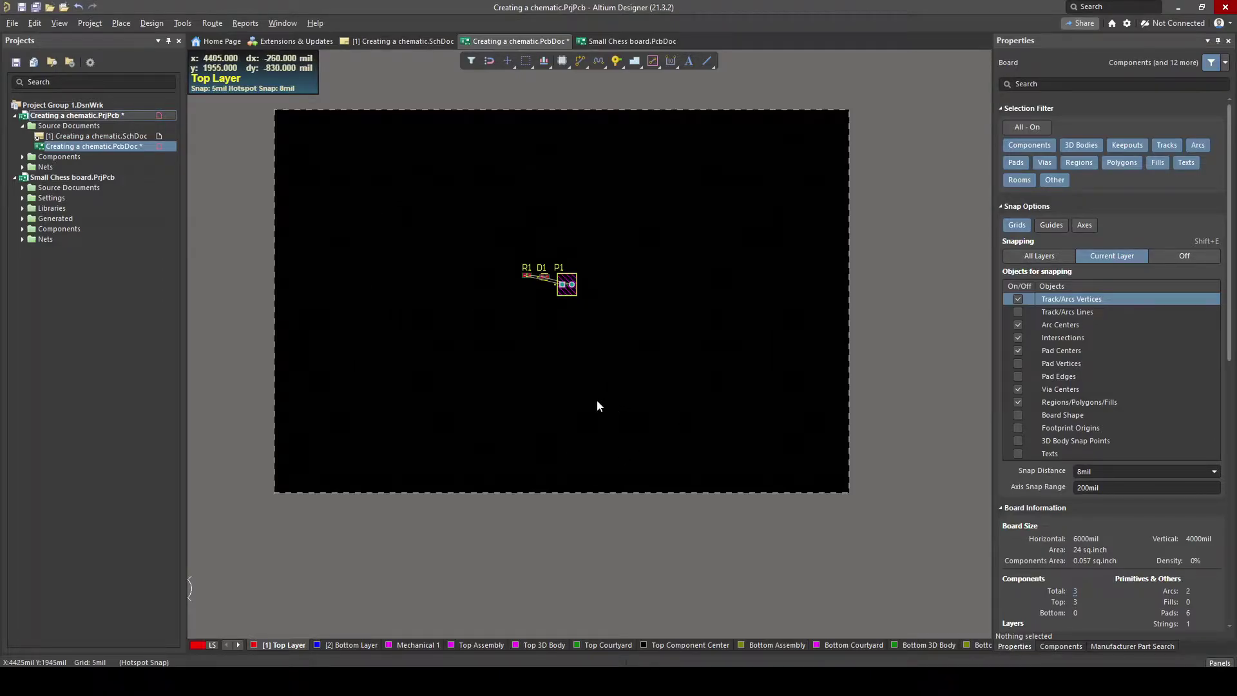
Step: Add a mechanical layer with layer number 2, assign its layer type, and name it Board Outline
key("l")
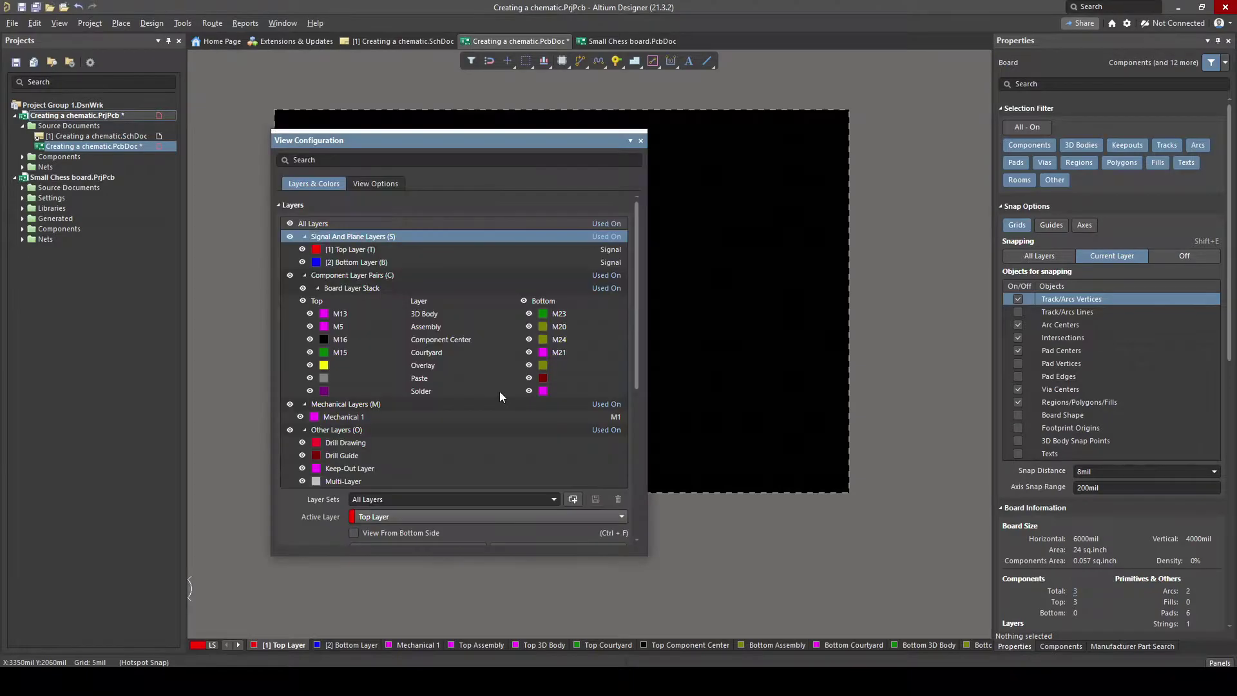
left_click(337, 403)
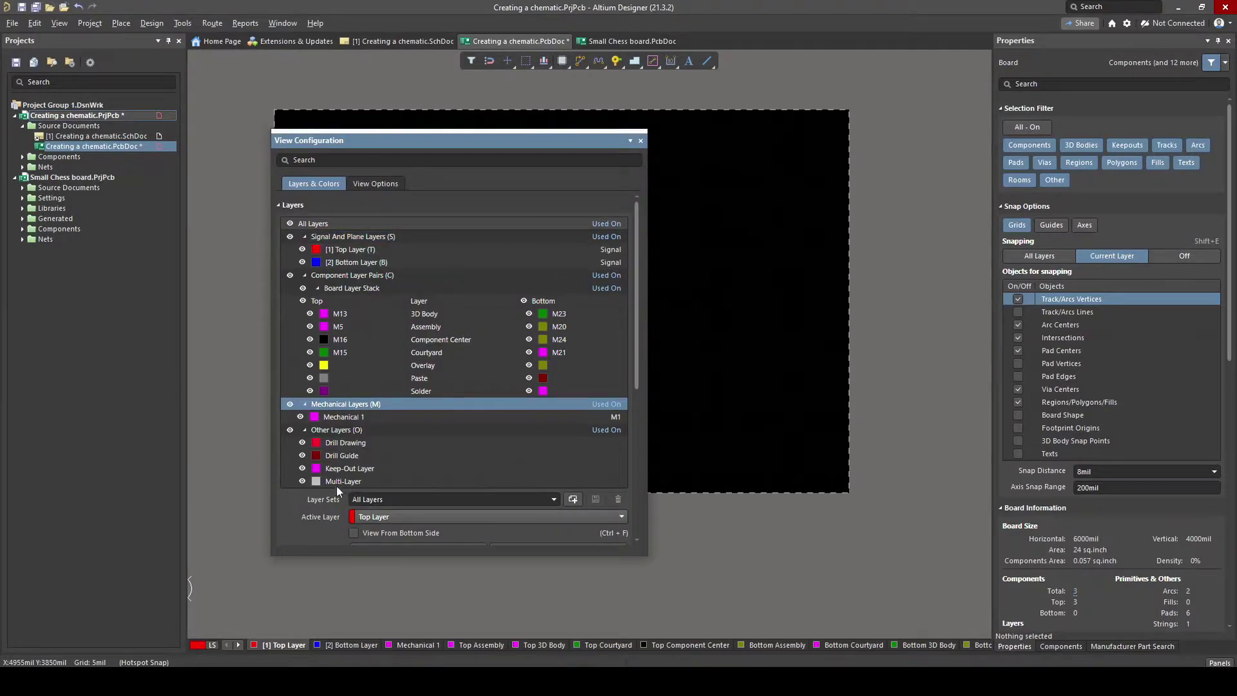
right_click(346, 405)
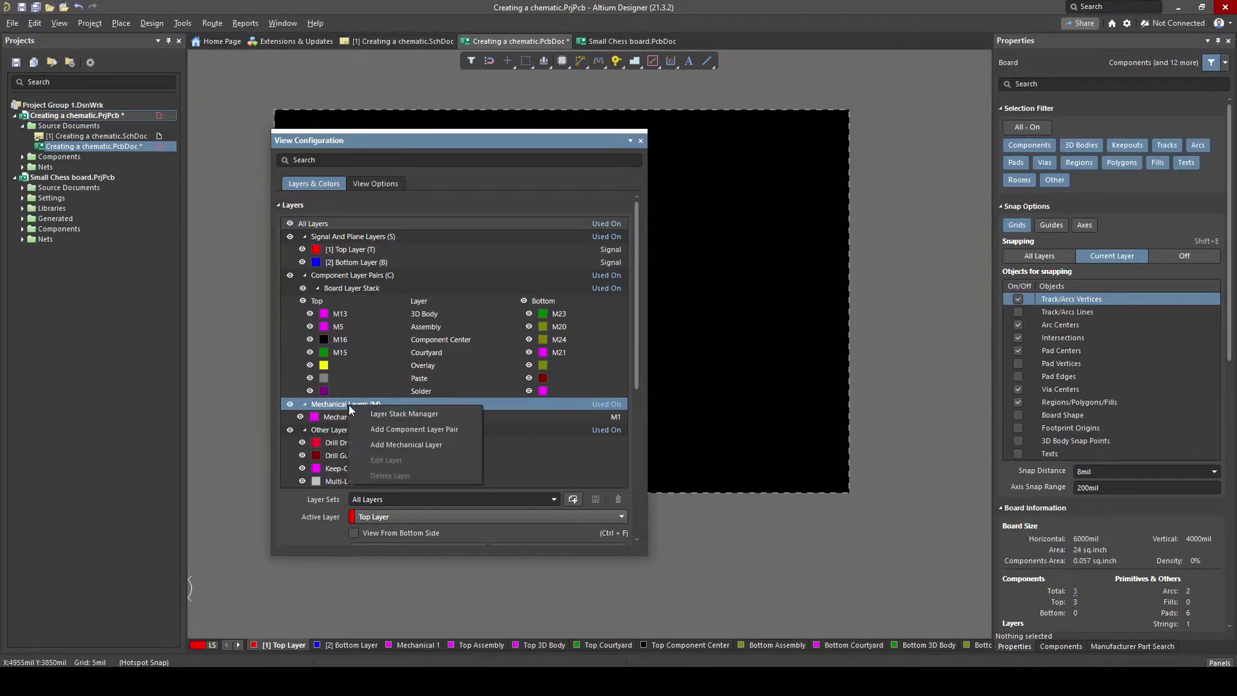
left_click(407, 445)
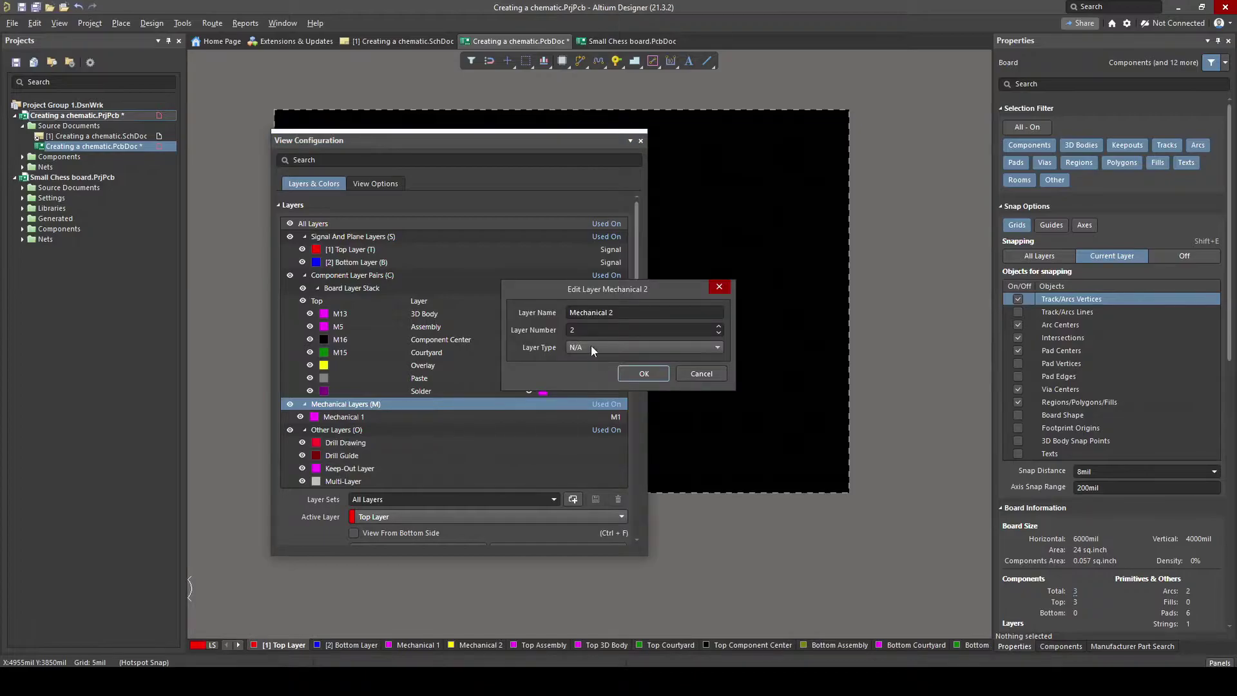
left_click(591, 346)
left_click(596, 386)
double_click(598, 314)
type("Board Outline")
key("Return")
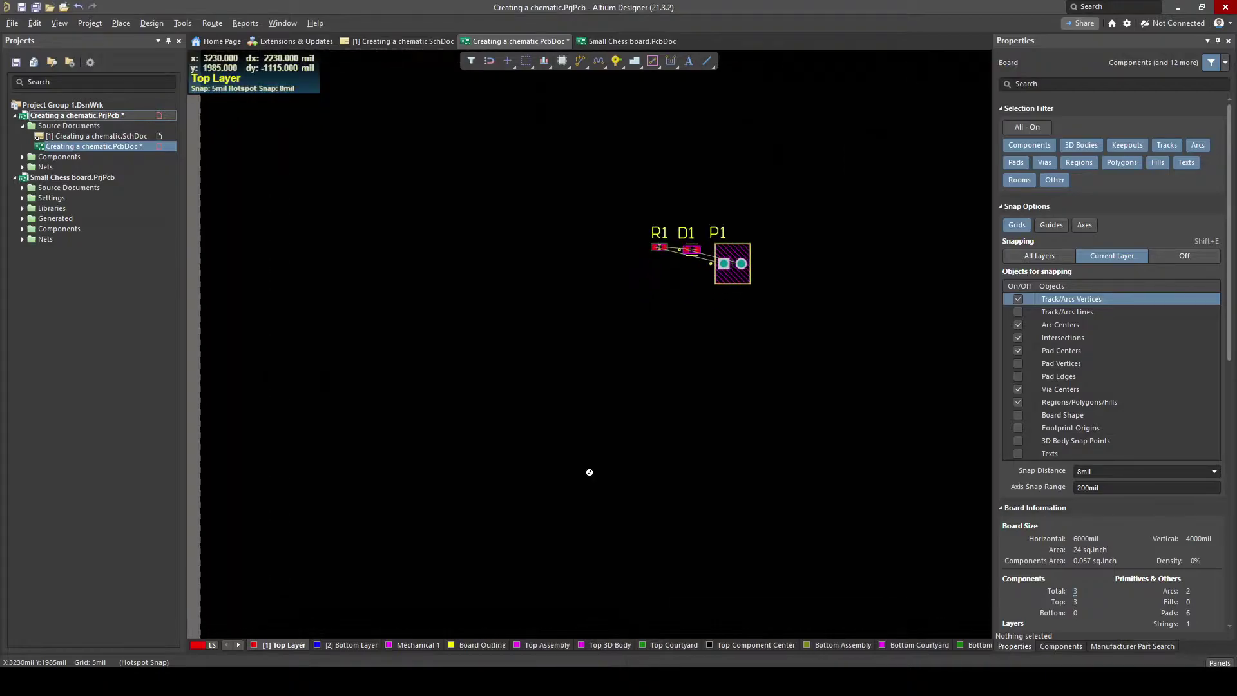
Step: Route a trial track about 821 mil long on the Top Layer above R1 and delete it
left_click(480, 647)
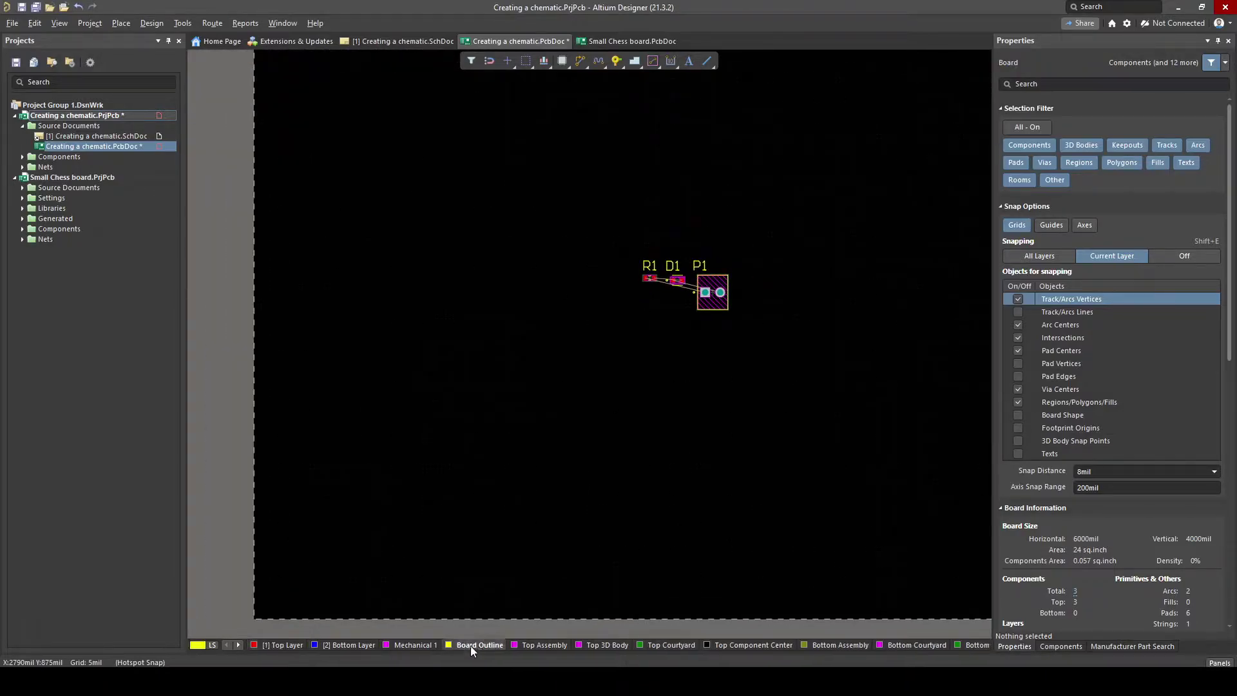
left_click(283, 645)
key("ctrl+Page_Down")
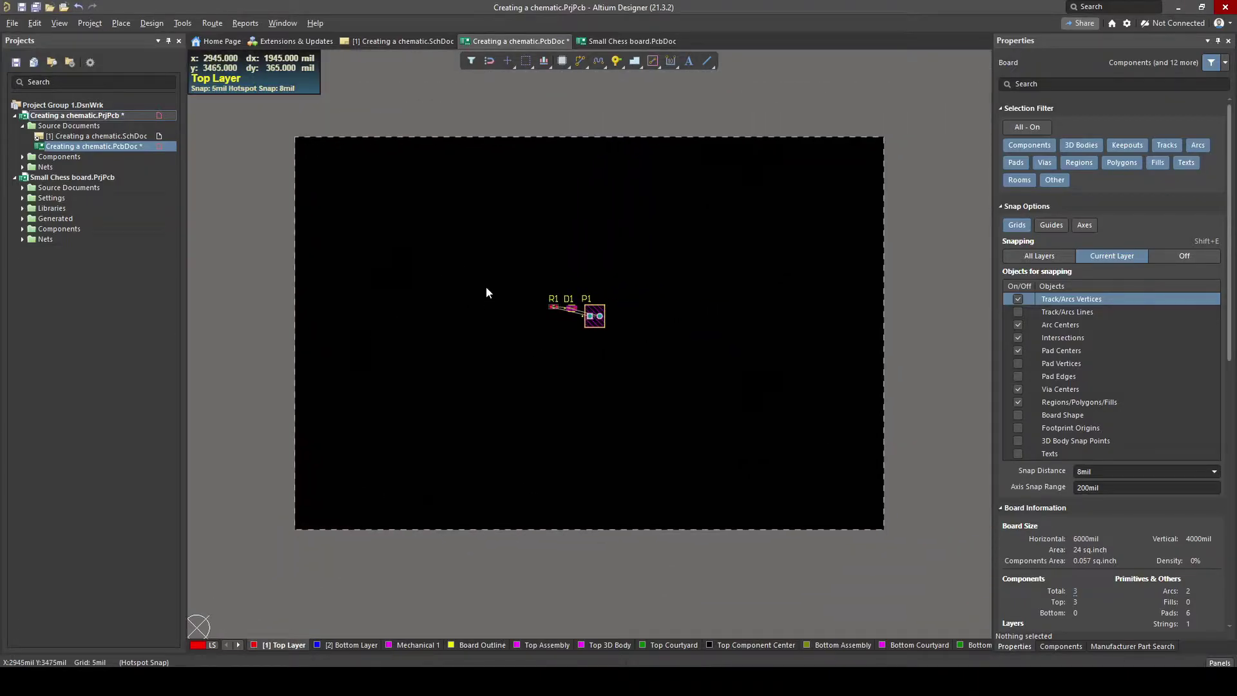
key("ctrl+w")
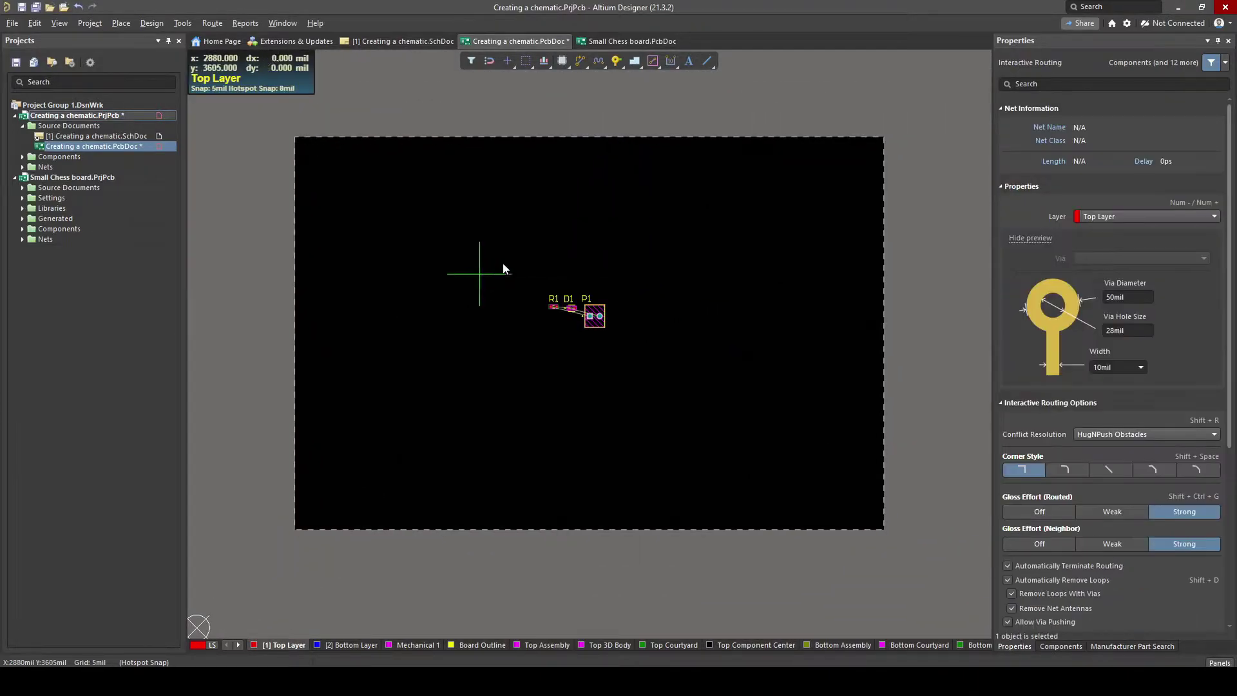
left_click(556, 284)
right_click(555, 285)
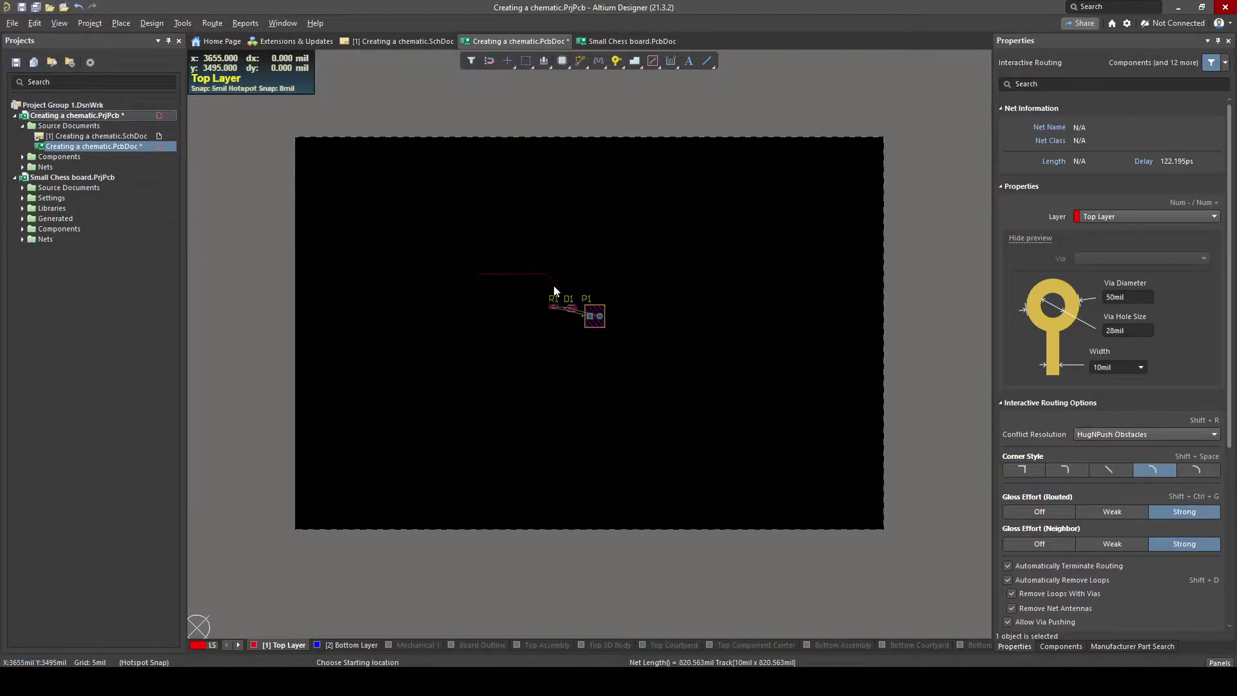
right_click(554, 286)
scroll(521, 267, "up", 1, "ctrl")
left_click(524, 275)
key("Delete")
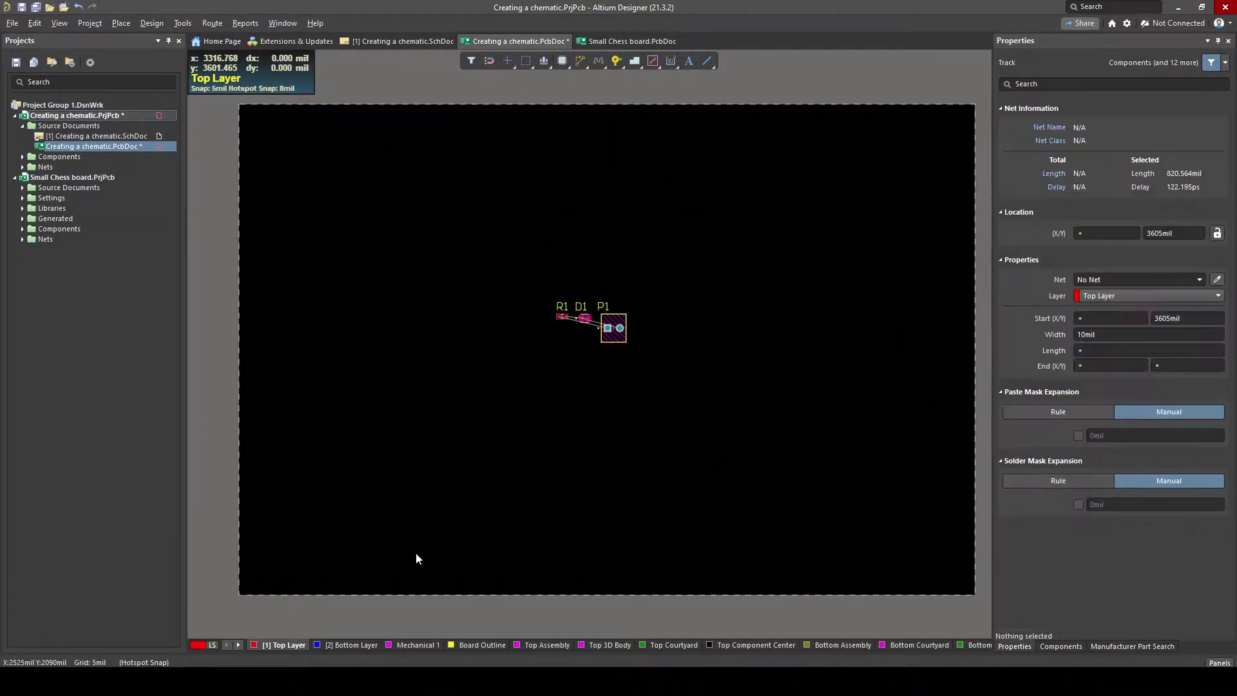
Step: Start a 10 mil line on the Board Outline layer near the board's left edge and cycle through its corner modes to Line 45 End
left_click(470, 645)
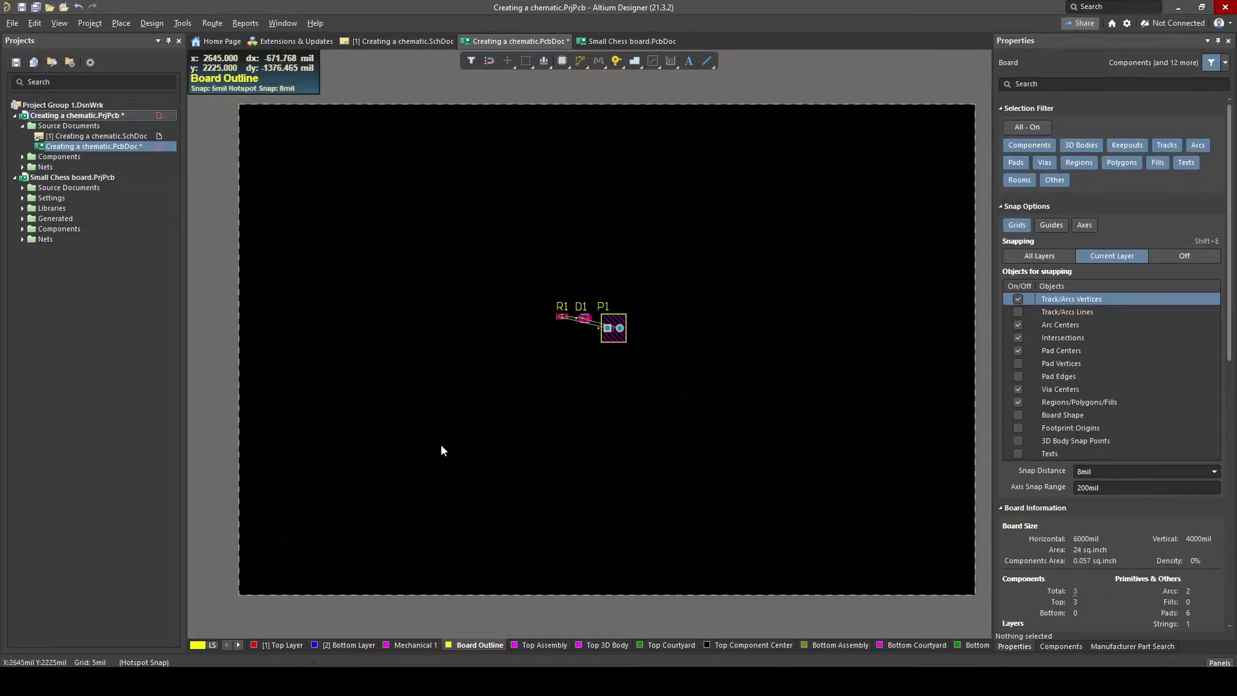
key("p")
key("l")
left_click(241, 348)
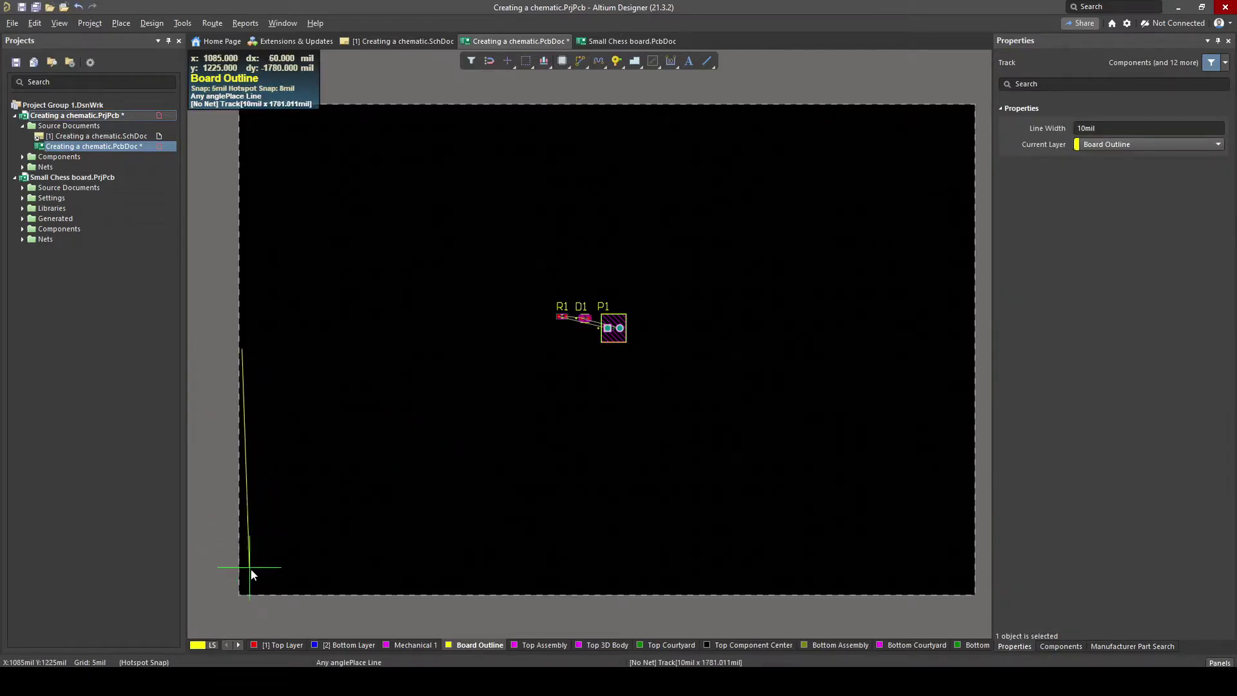
scroll(264, 516, "down", 1, "ctrl")
scroll(263, 492, "up", 4, "ctrl")
key("shift+space")
key("shift+space")
key("shift+space")
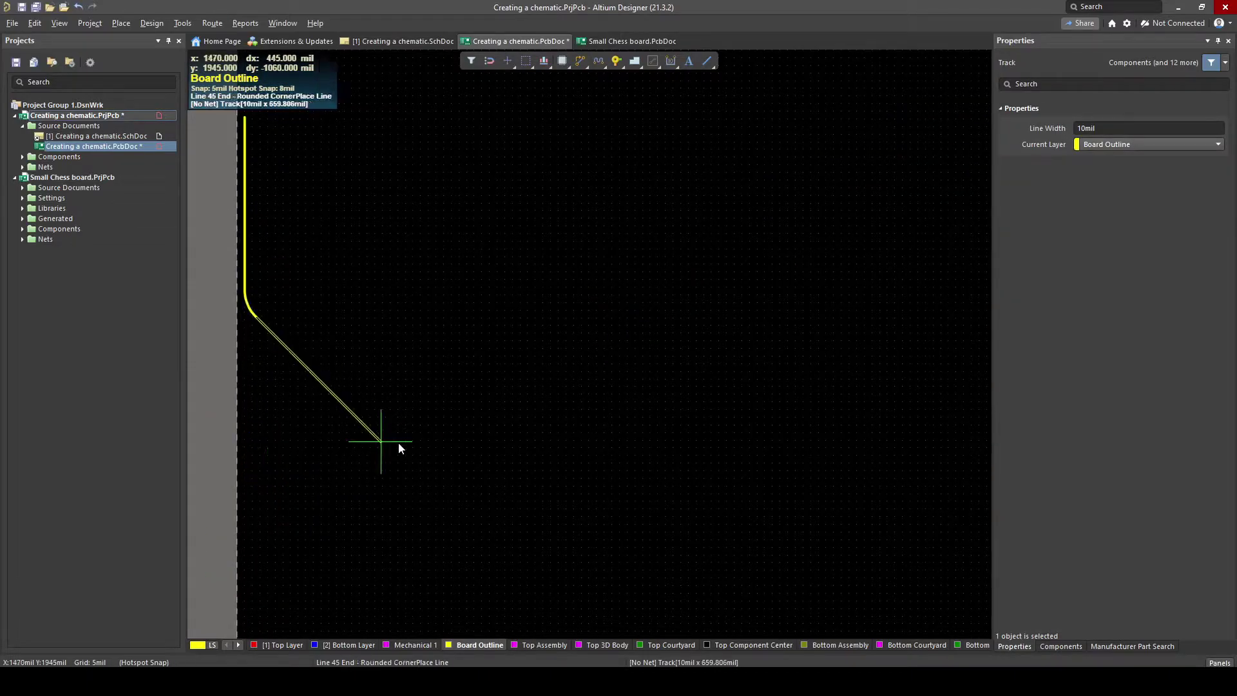
key("shift+space")
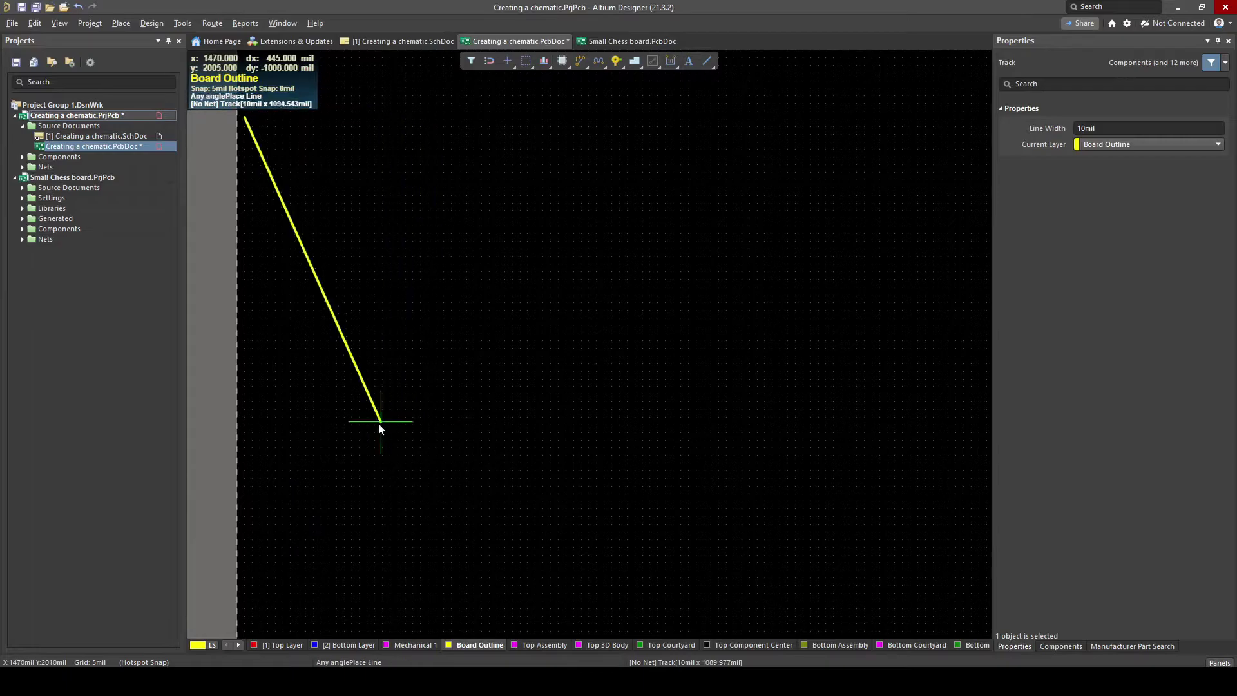
scroll(468, 393, "down", 2, "ctrl")
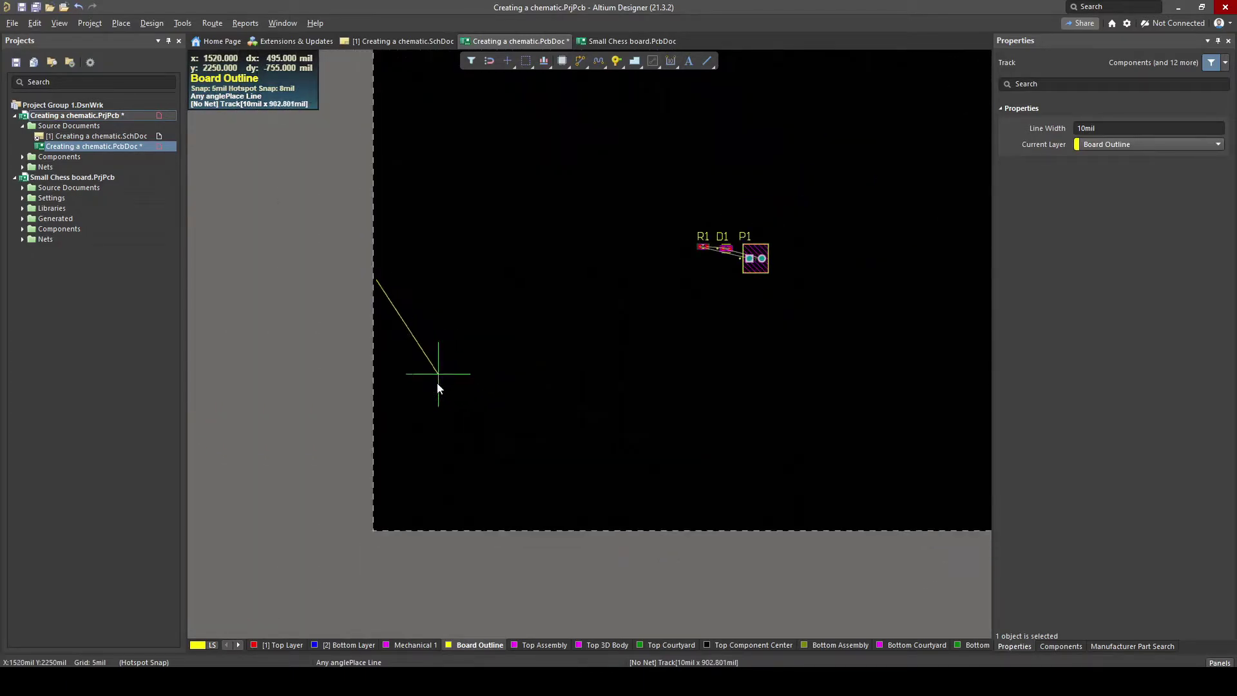
scroll(415, 381, "up", 2, "ctrl")
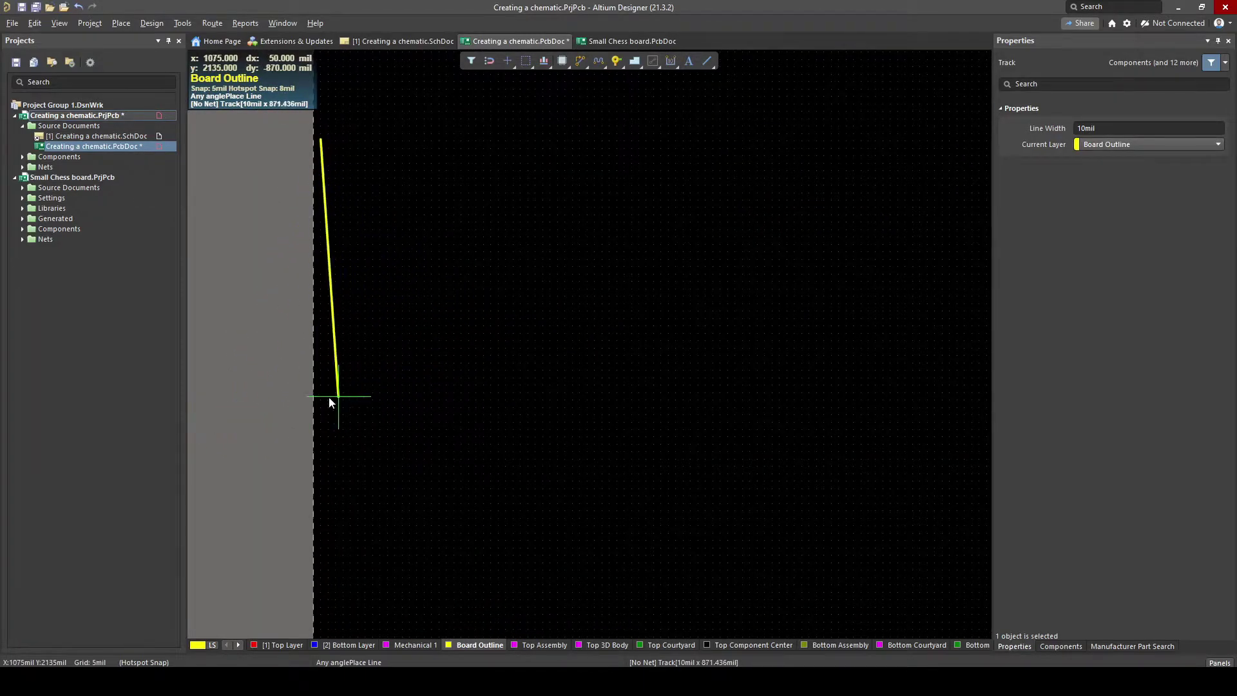
key("shift+space")
key("shift+space")
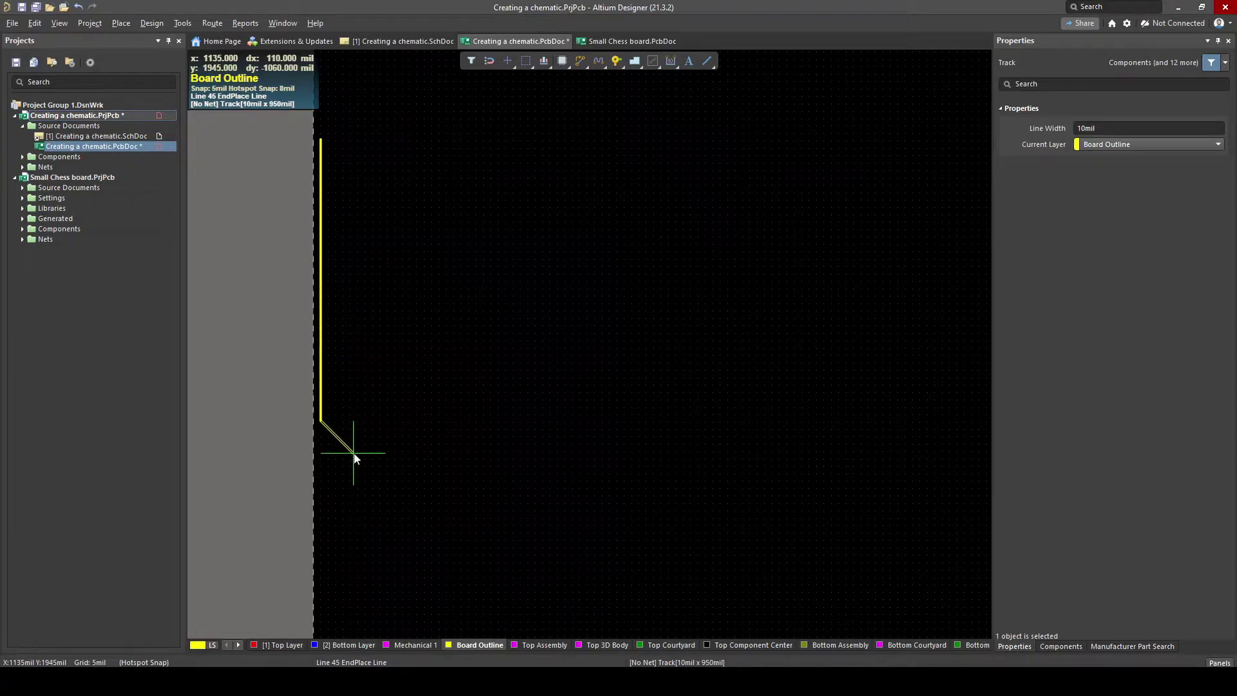
key("shift+space")
key("shift+space")
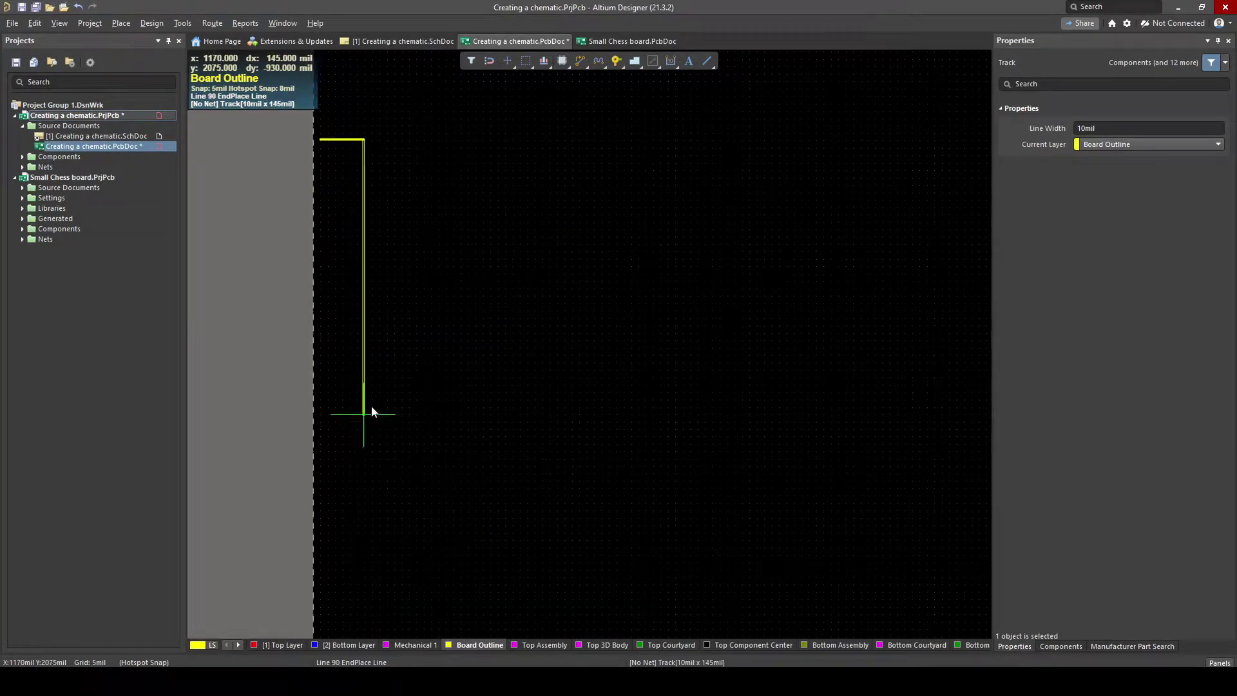
key("shift+space")
key("shift+space")
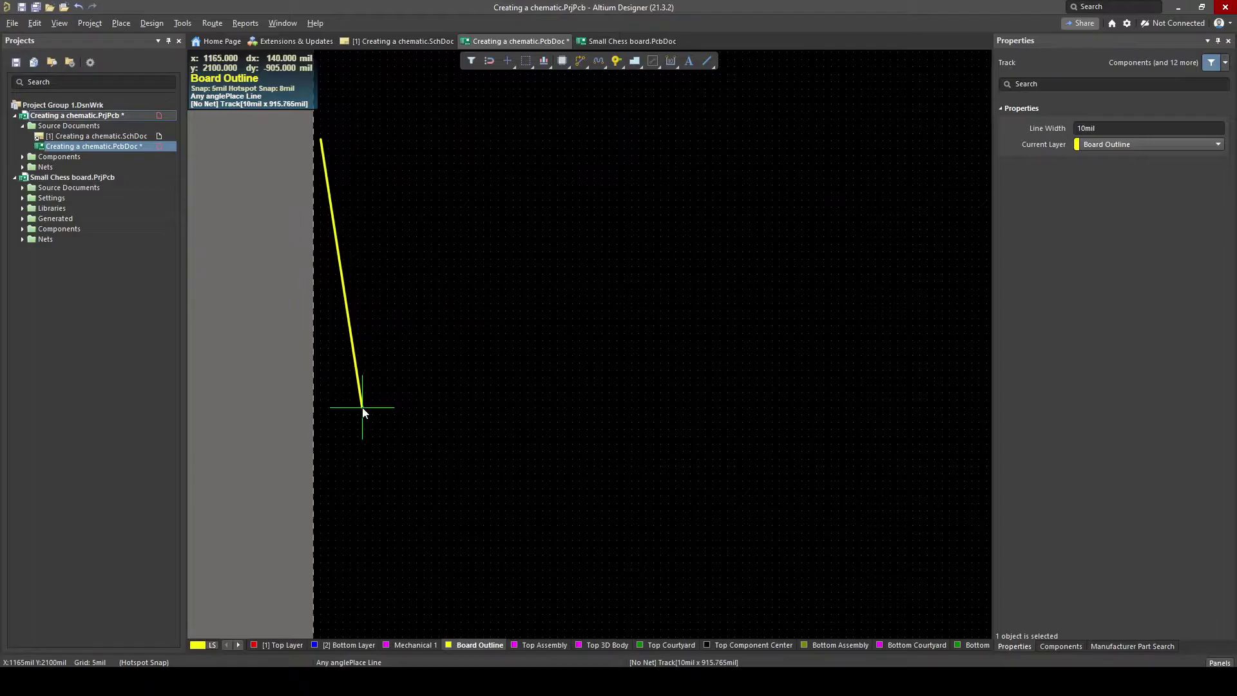
key("shift+space")
key("shift+space")
key("shift+space")
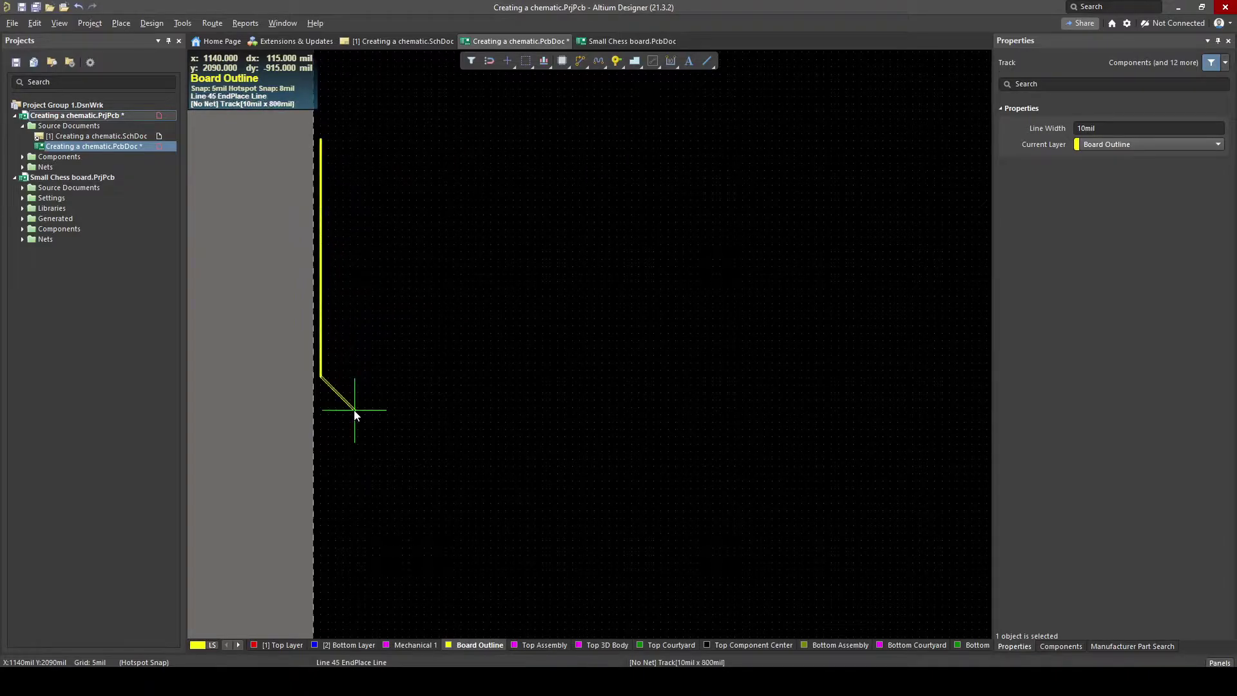
key("shift+space")
key("shift+space")
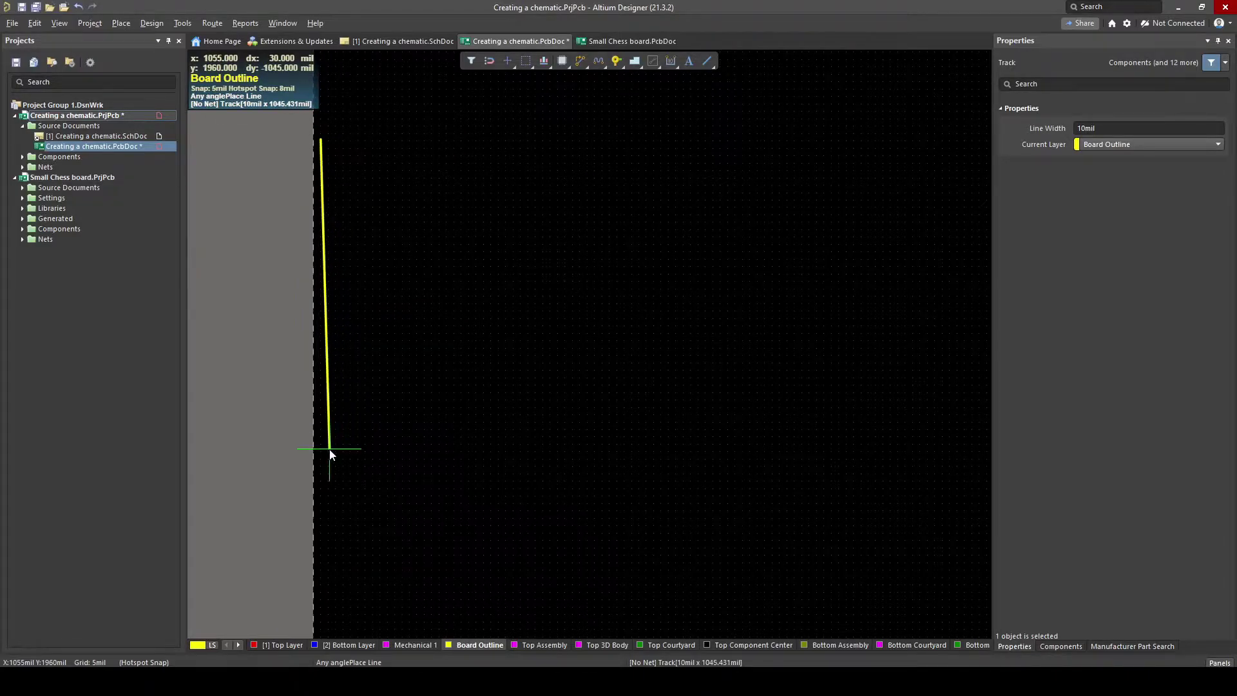
key("shift+space")
Step: Draw a closed rectangle about 710 by 495 mil in the board's lower-left corner on the Board Outline layer
scroll(328, 406, "up", 1)
scroll(332, 475, "down", 2, "ctrl")
scroll(323, 525, "up", 1)
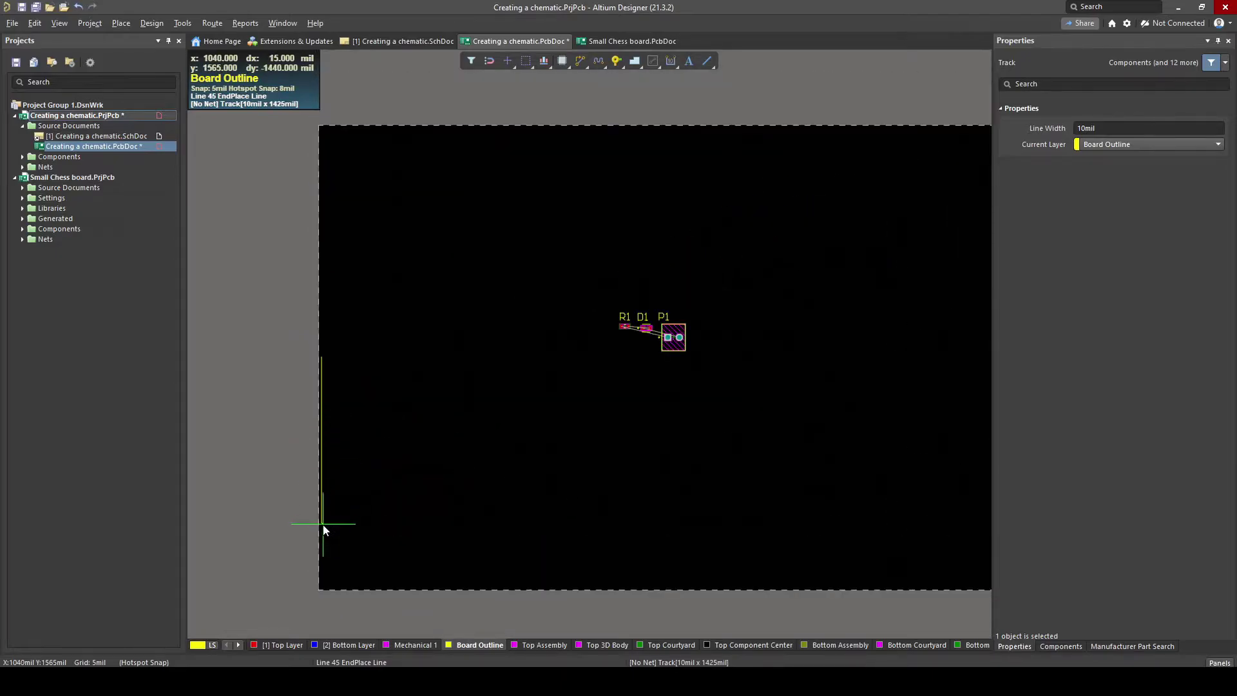
scroll(324, 543, "up", 3, "ctrl")
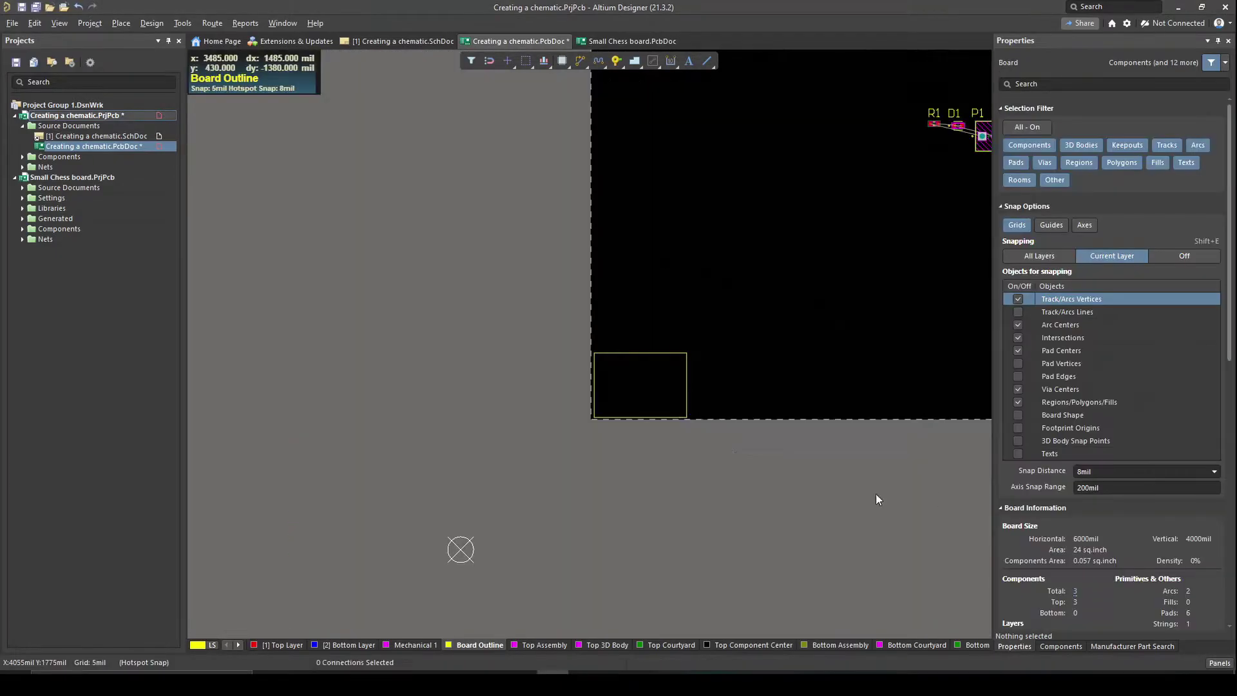
scroll(654, 392, "up", 4, "ctrl")
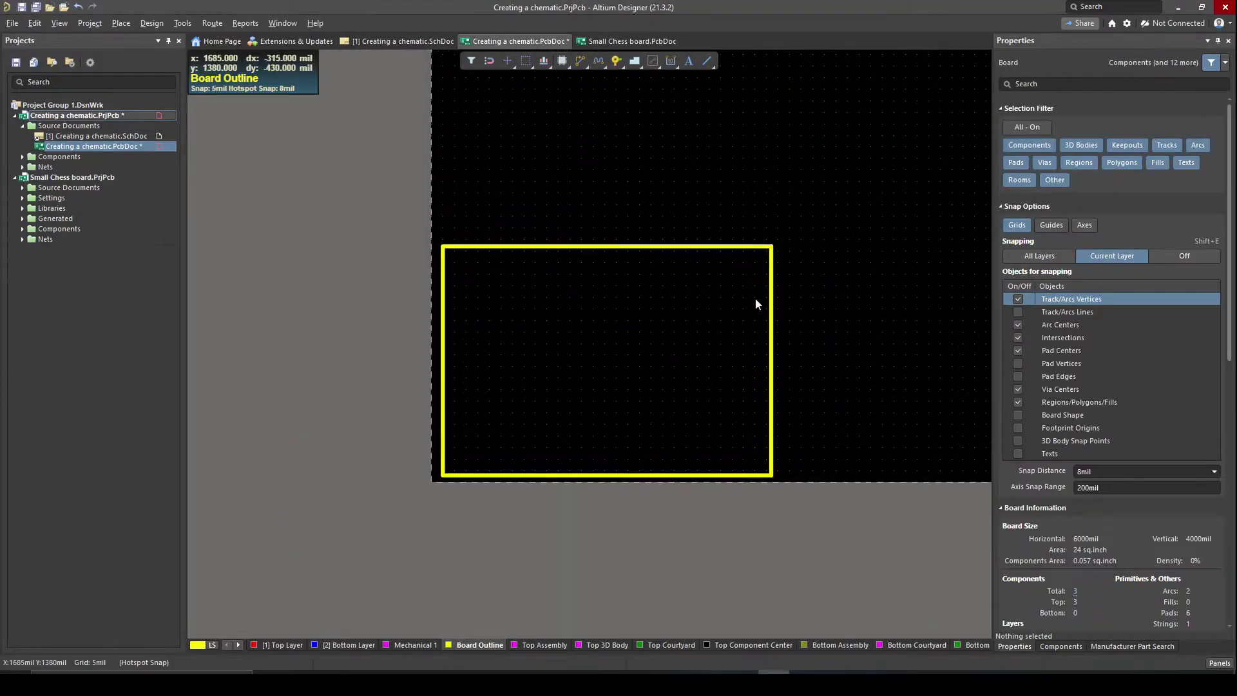
Step: Select all tracks of the Board Outline rectangle and define the board shape from the selected objects
left_click(550, 247)
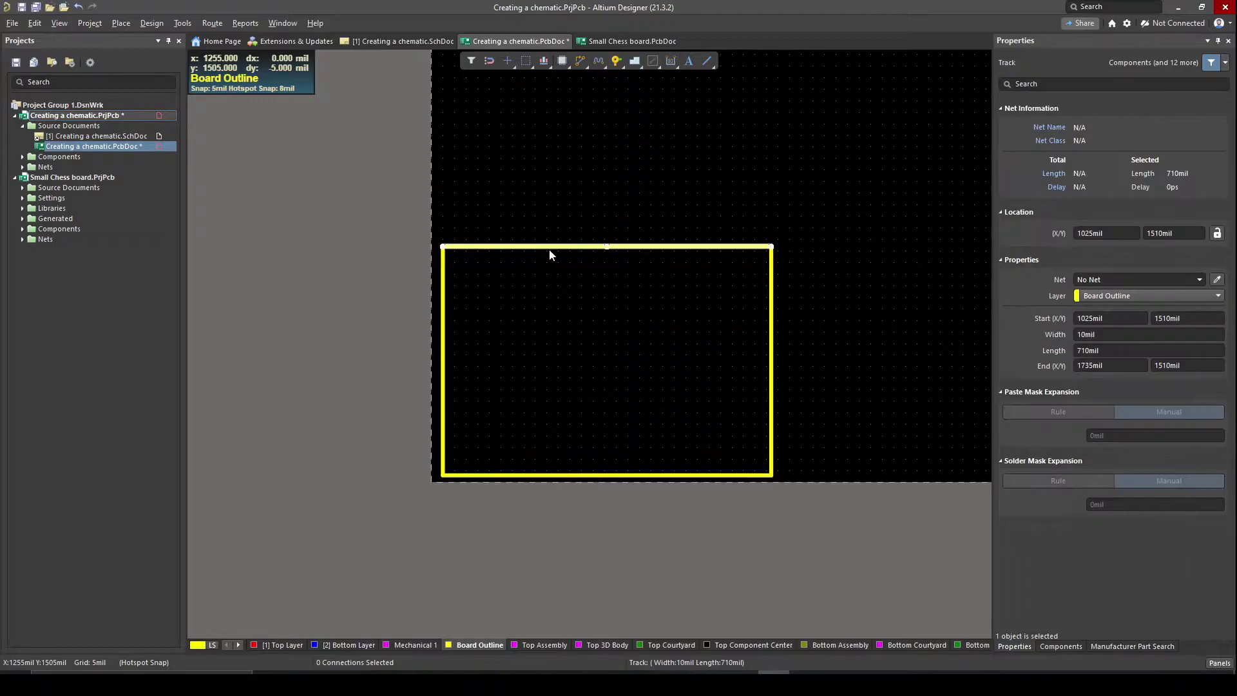
left_click(629, 293)
left_click_drag(814, 213, 410, 516)
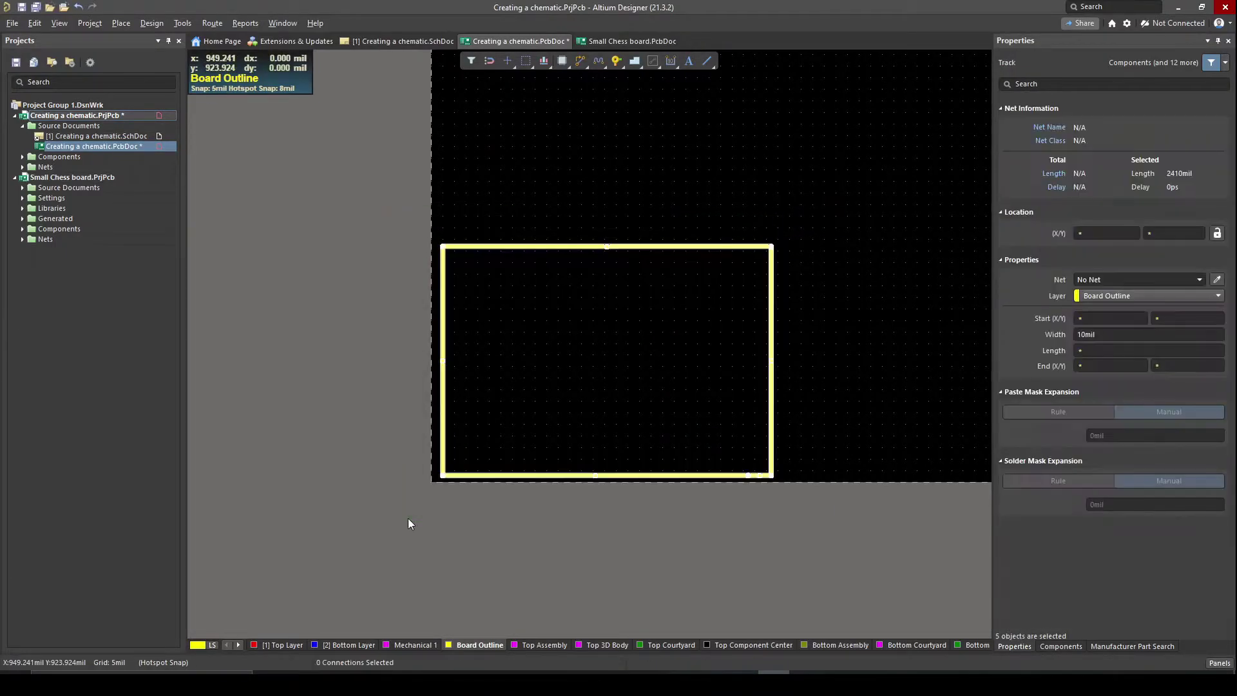
left_click(526, 325)
left_click(537, 247)
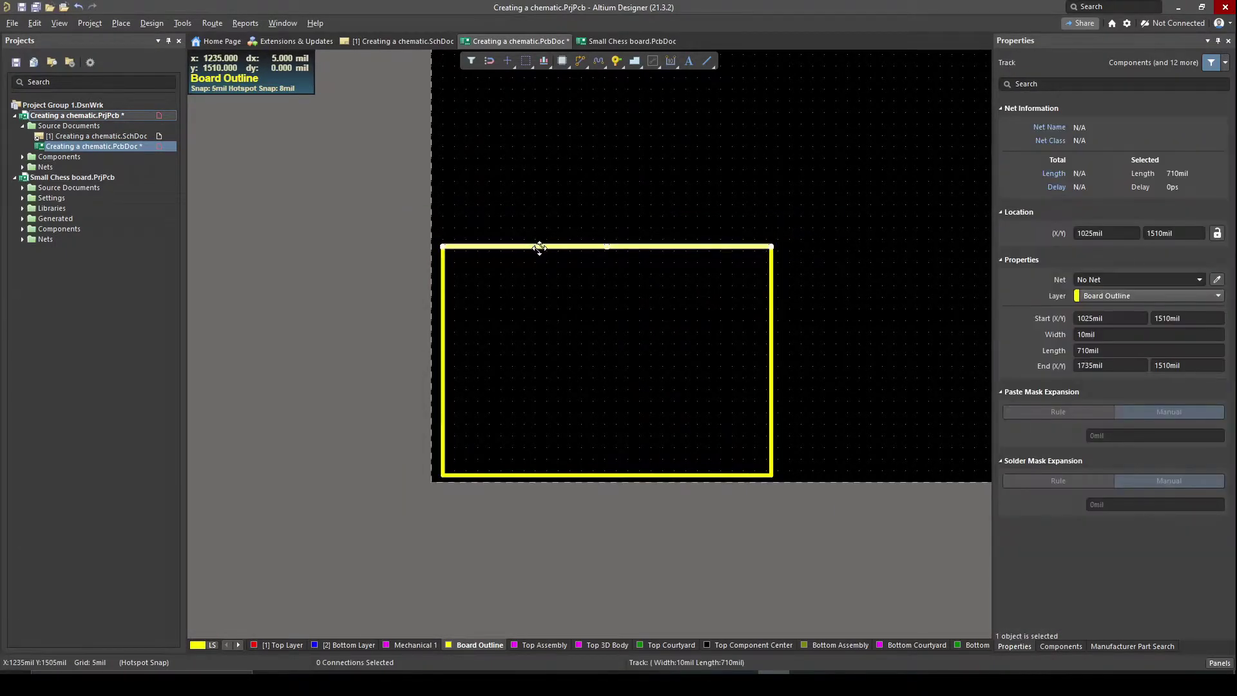
key("Tab")
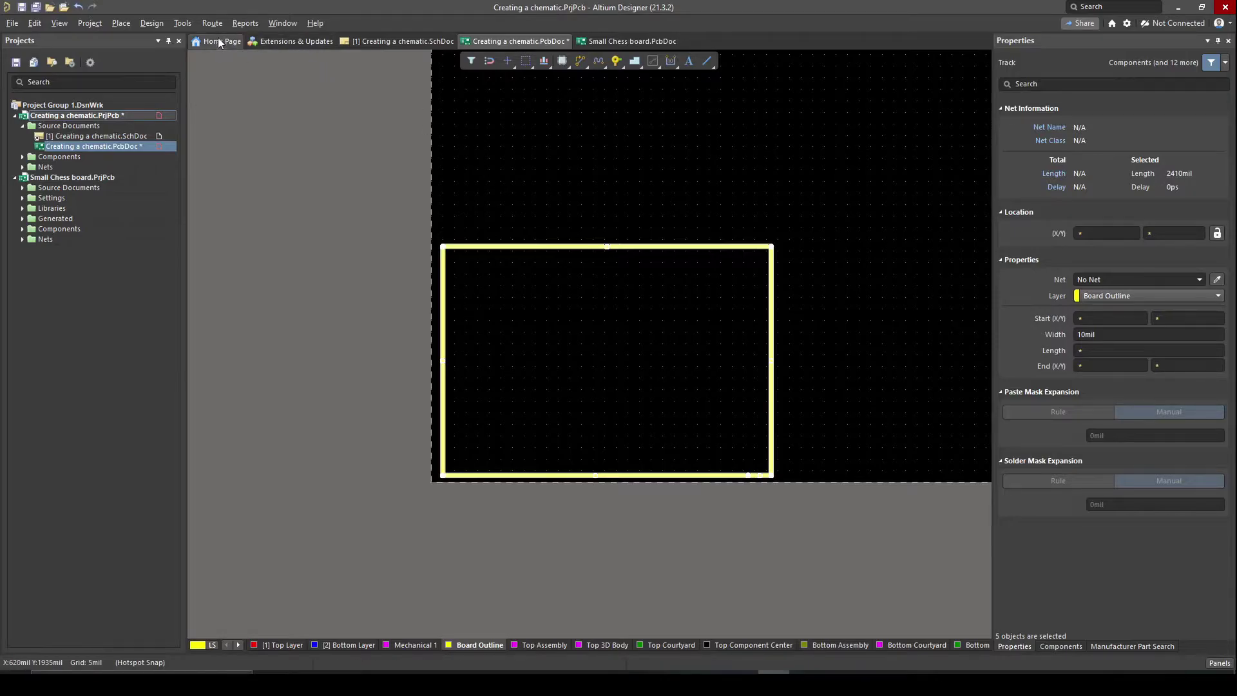
left_click(182, 23)
left_click(154, 24)
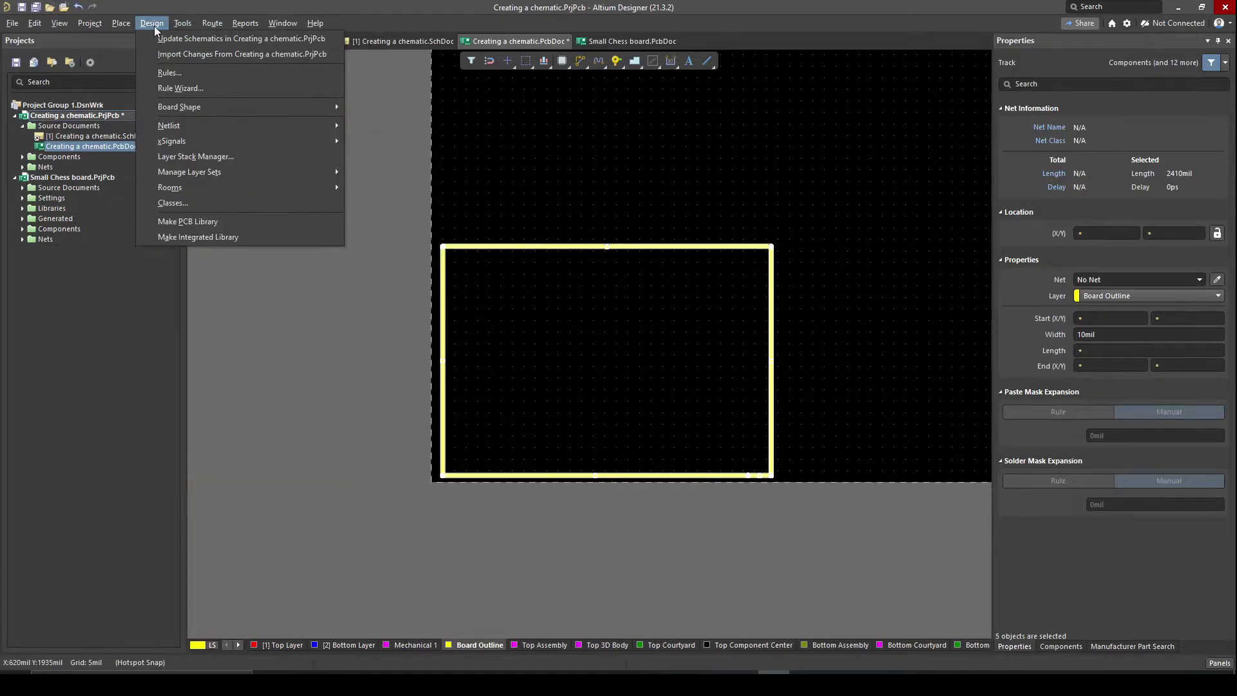
mouse_move(187, 106)
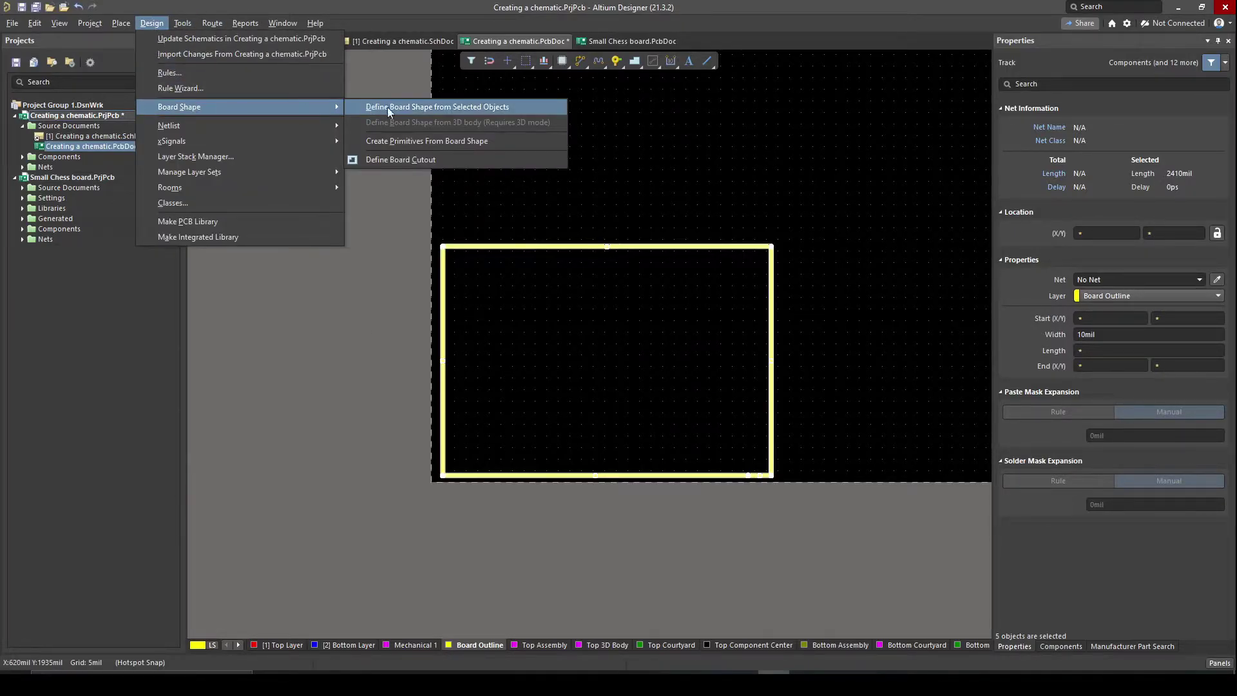
left_click(466, 107)
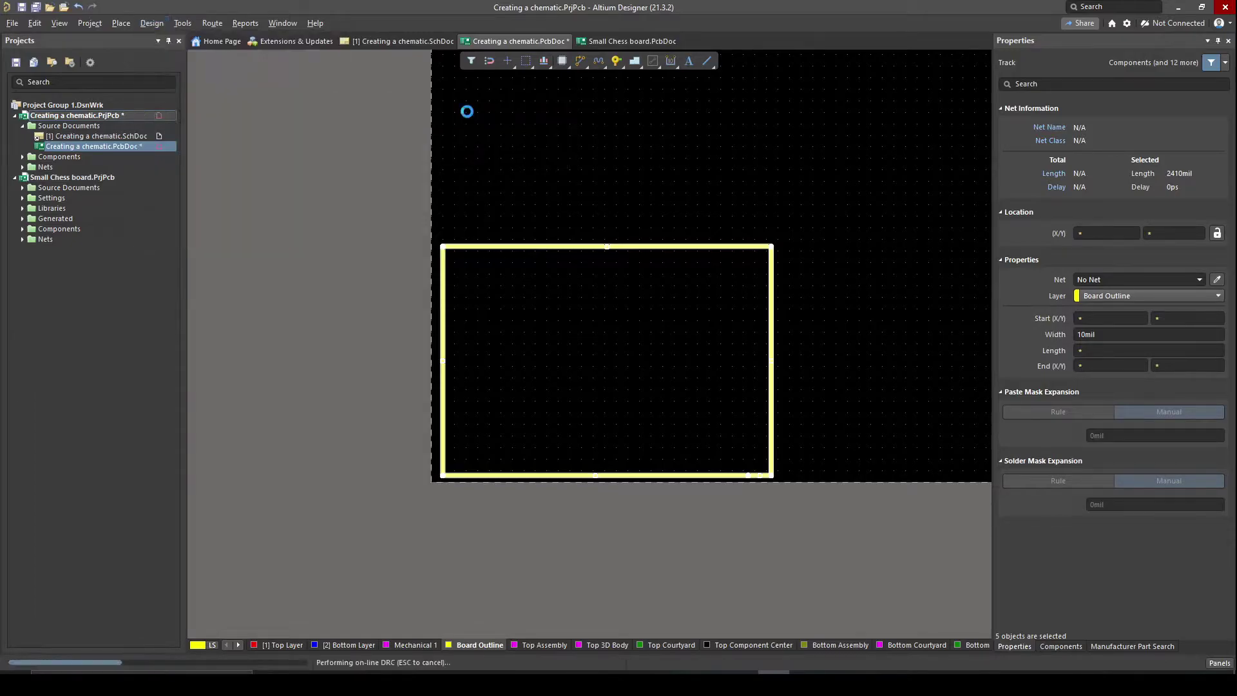
scroll(645, 271, "down", 5, "ctrl")
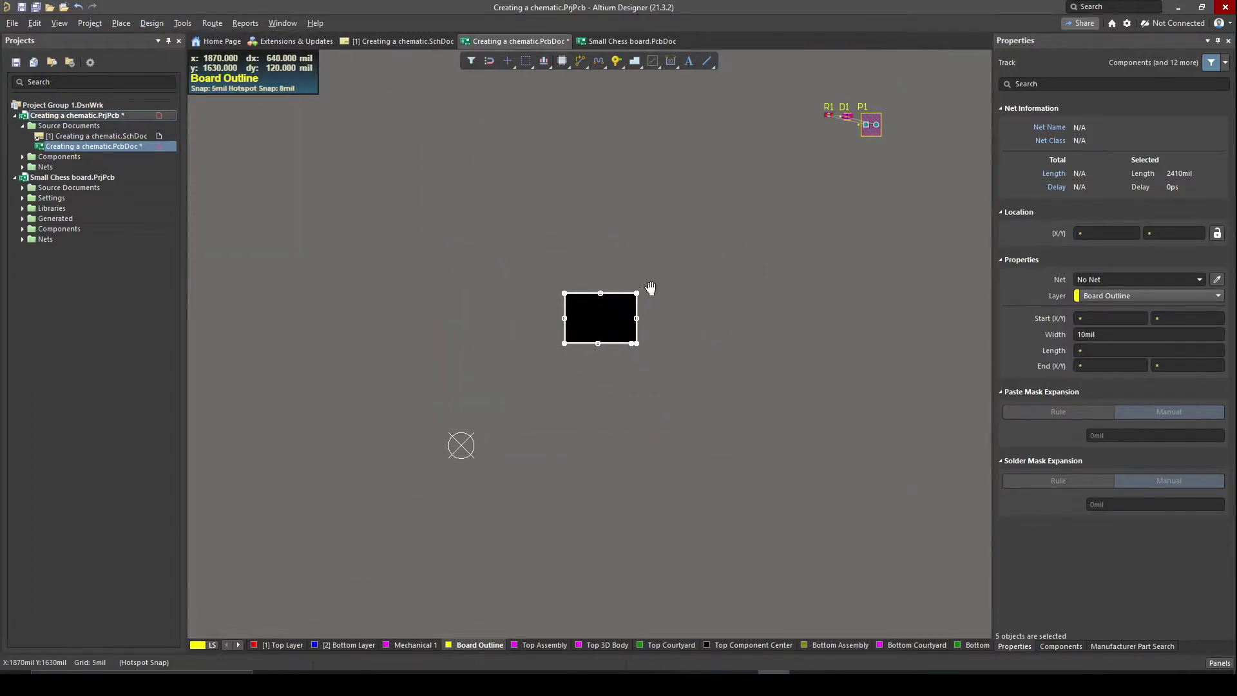
left_click(601, 272)
Step: Inspect the new board shape and the components outside it in 3D
key("3")
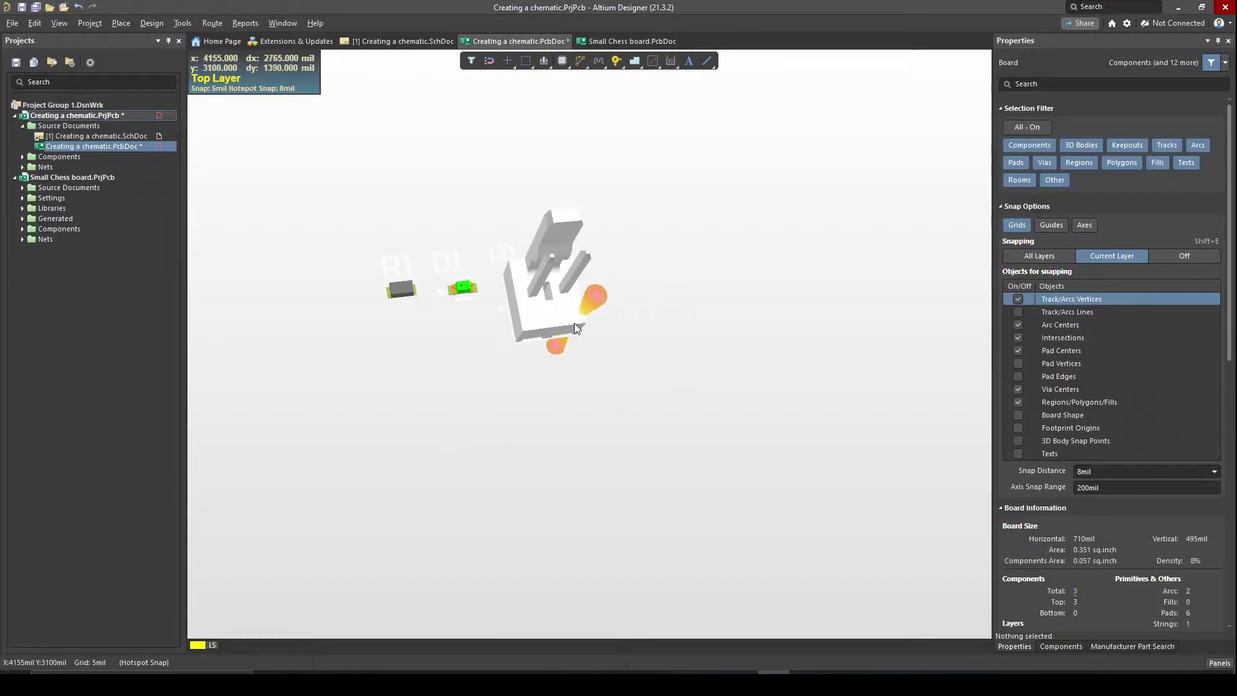
scroll(574, 323, "down", 6, "ctrl")
scroll(531, 347, "up", 3, "ctrl")
right_click_drag(449, 536, 550, 467, "shift")
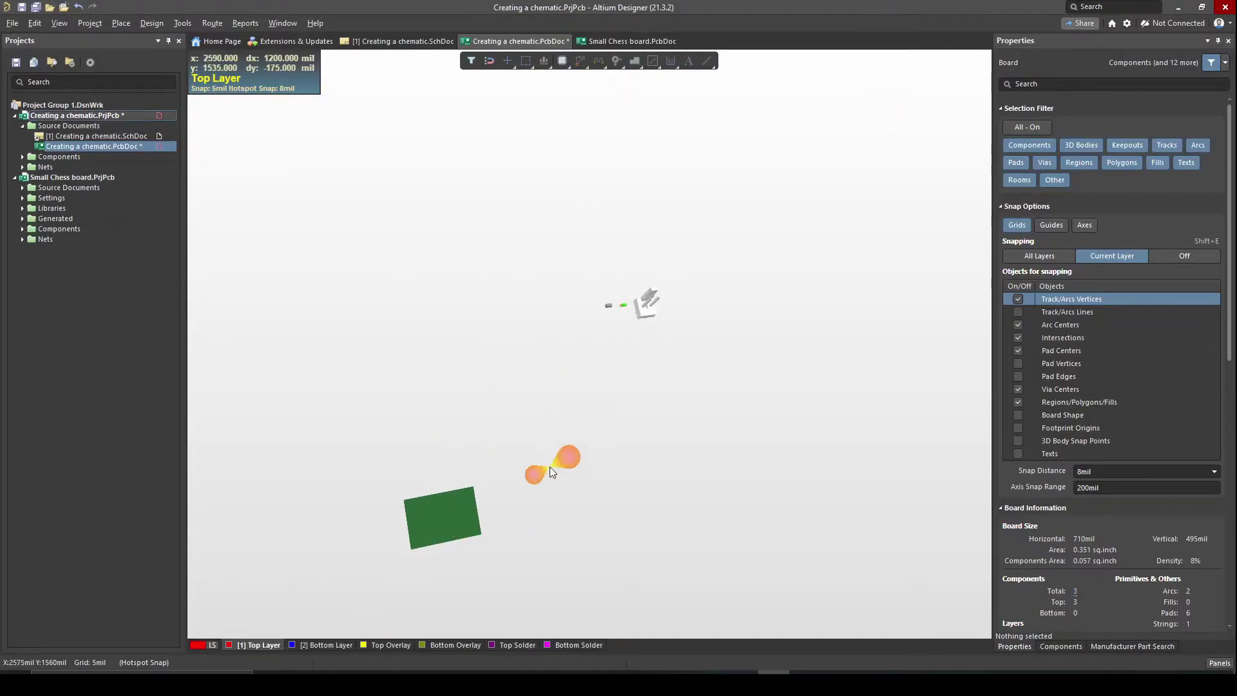
Step: Return to the 2D layout and move R1, D1 and P1 together inside the board outline
key("2")
left_click_drag(881, 125, 627, 309)
scroll(627, 310, "up", 5, "ctrl")
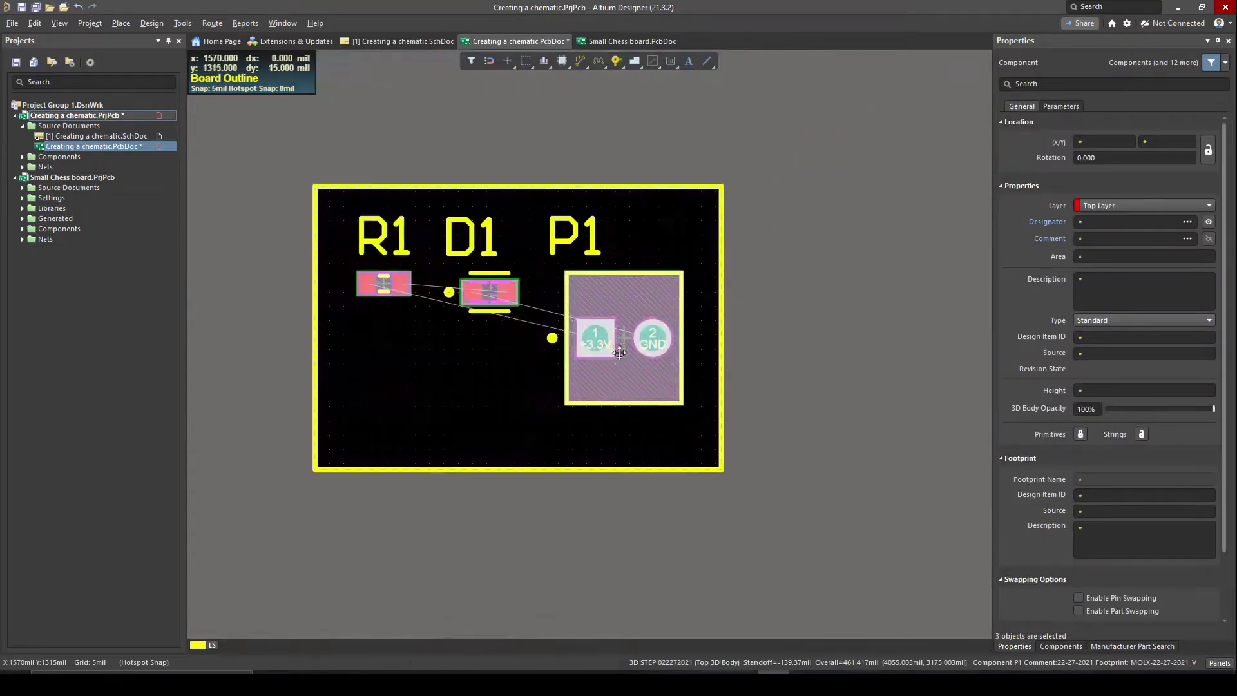
Step: Examine the placement of R1, D1 and P1 on the board in 3D from several angles
key("3")
middle_click_drag(422, 541, 422, 535)
right_click_drag(423, 534, 533, 526, "ctrl")
scroll(533, 526, "down", 9, "ctrl")
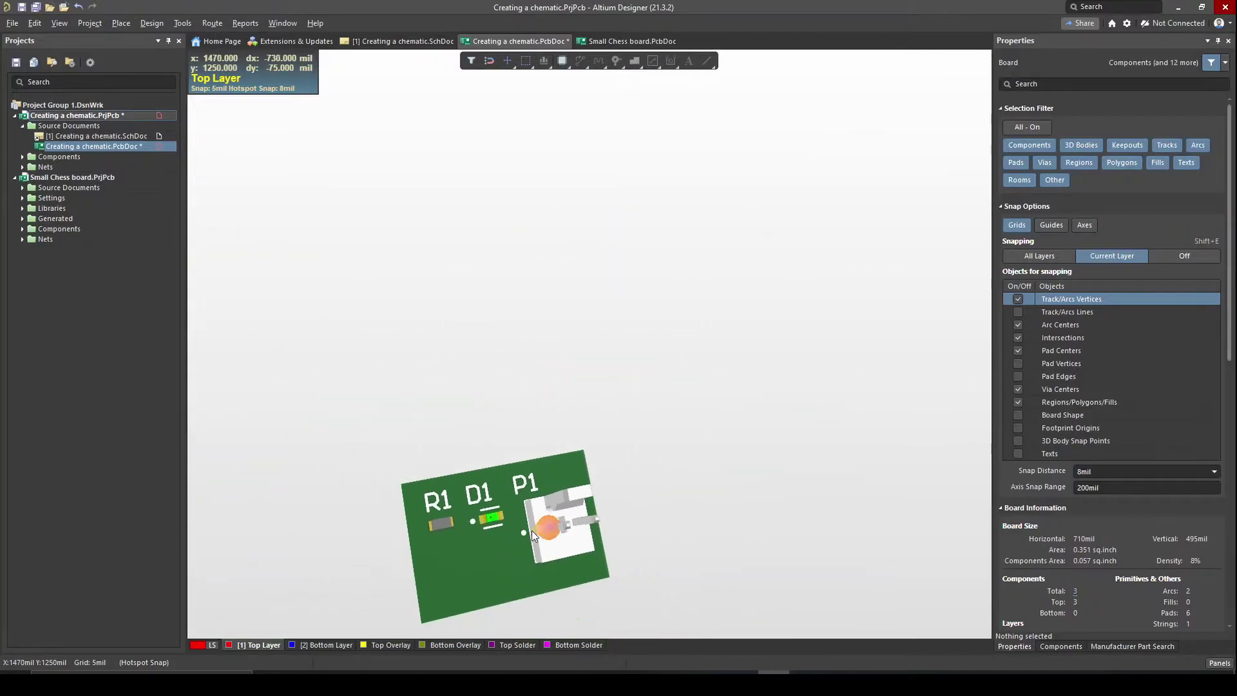
scroll(516, 519, "down", 3)
scroll(500, 511, "up", 4, "ctrl")
scroll(501, 508, "down", 2, "ctrl")
right_click_drag(506, 482, 661, 478, "shift")
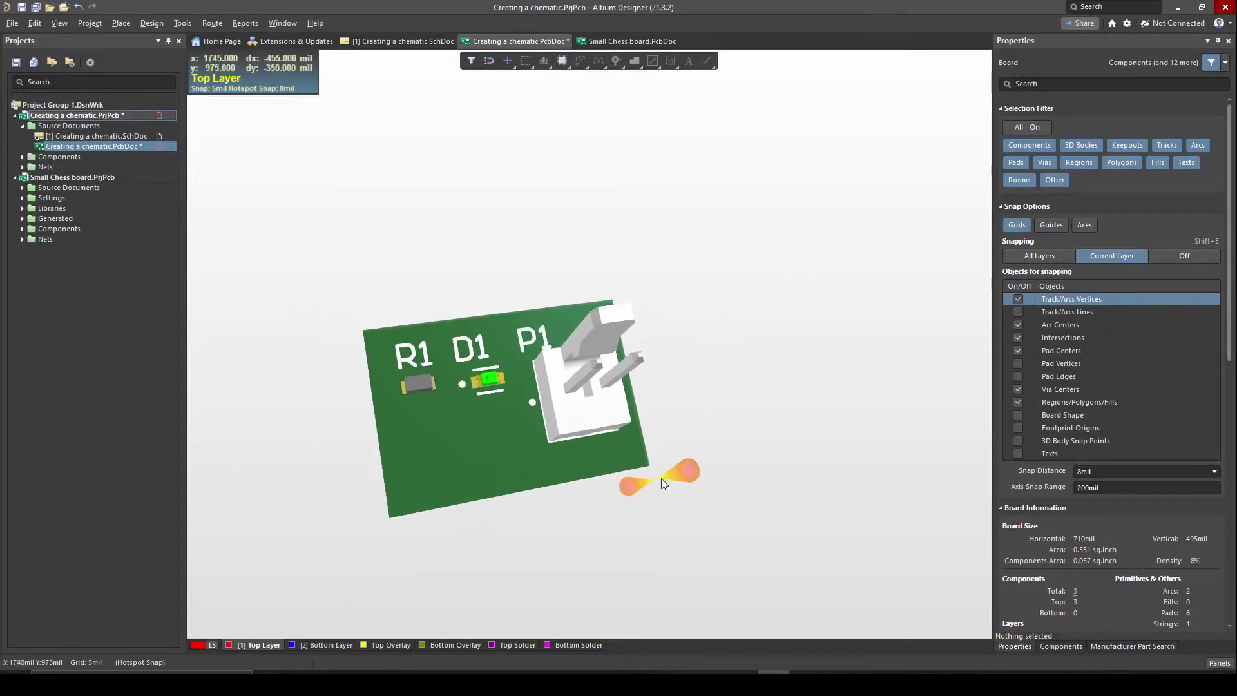
Step: In the 2D layout, rotate P1, D1 and R1 by 90 degrees each and place them side by side on the board
key("2")
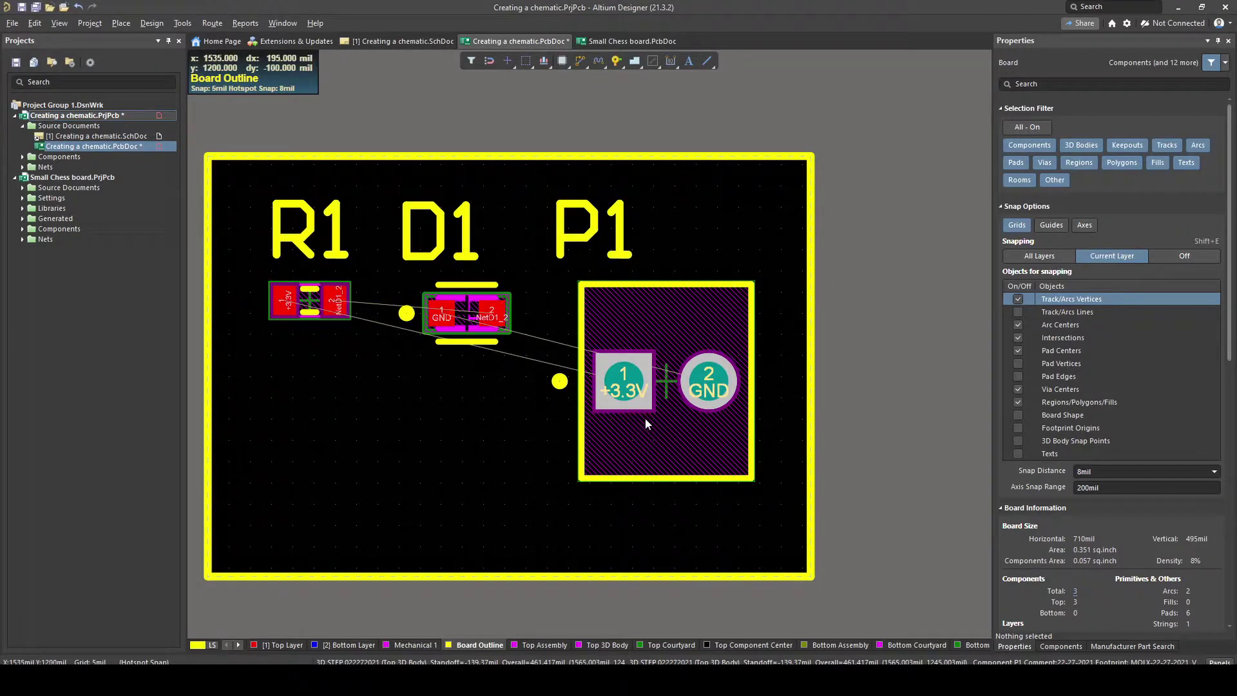
left_click_drag(667, 399, 678, 381)
key("space")
left_click_drag(467, 314, 472, 364)
key("space")
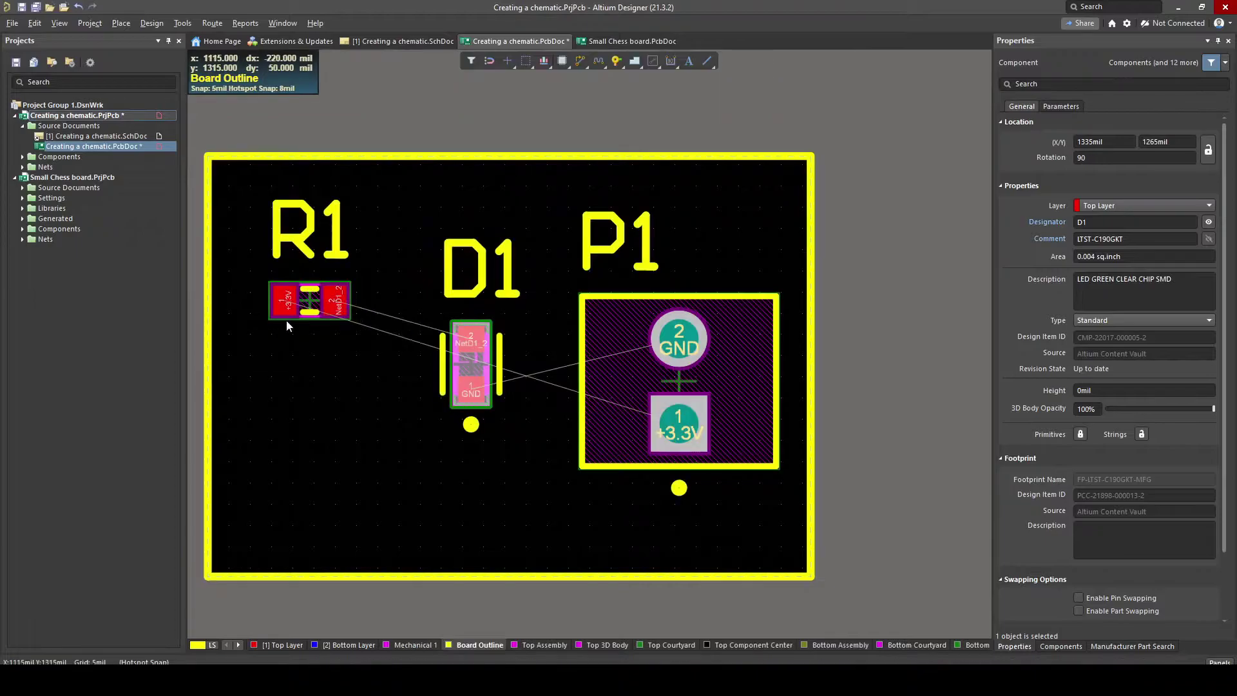
left_click_drag(303, 302, 318, 368)
key("space")
Step: Check the orientation of the rotated components in 3D and return to the 2D layout
key("3")
right_click_drag(641, 362, 368, 394, "shift")
key("2")
key("3")
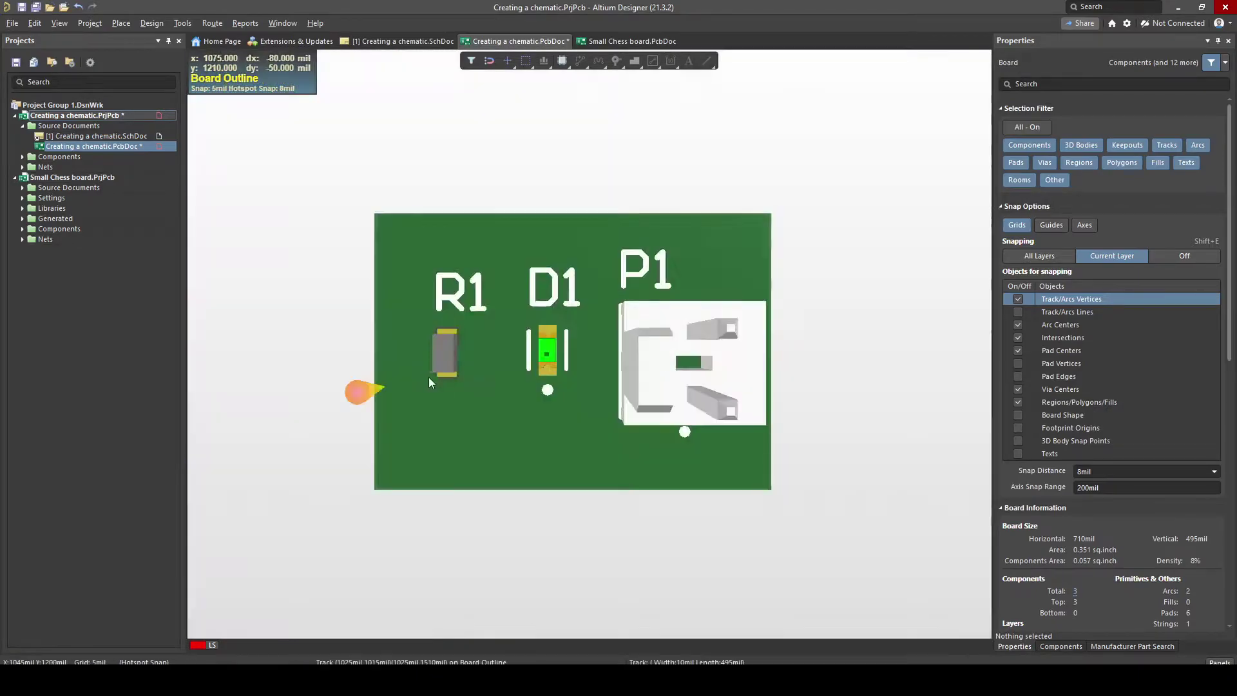
key("2")
key("ctrl+f")
scroll(471, 389, "down", 6, "ctrl")
right_click_drag(453, 389, 521, 380)
scroll(652, 356, "up", 5, "ctrl")
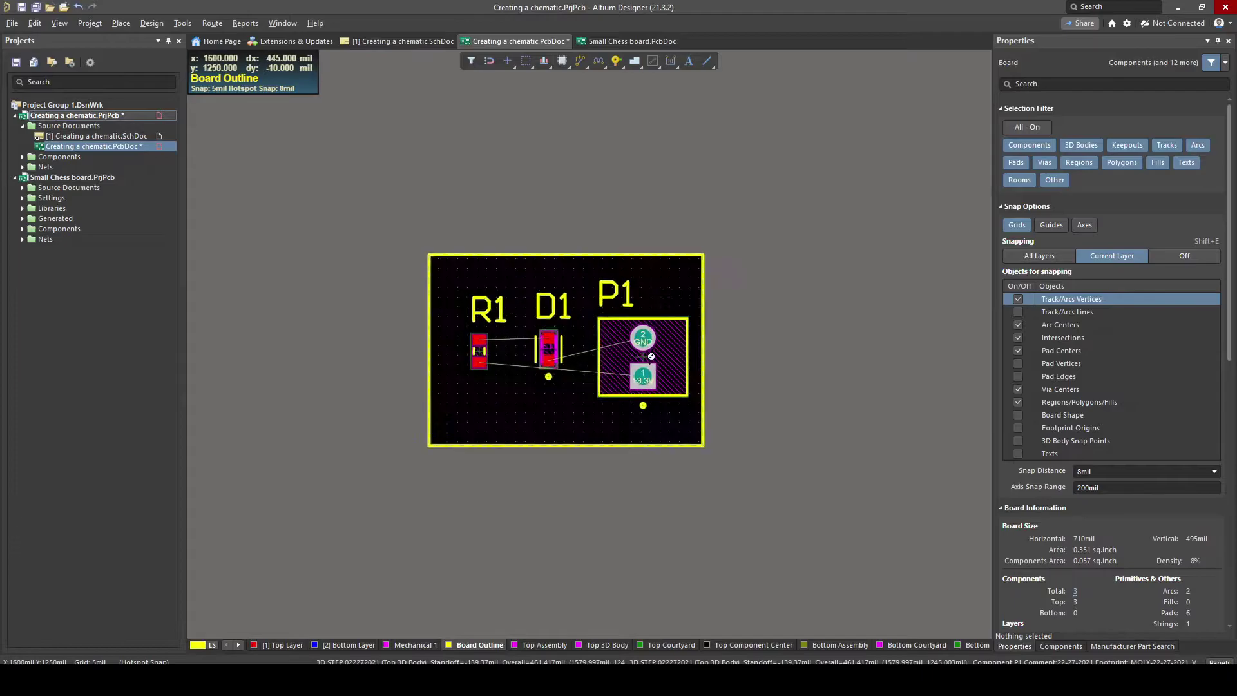
Step: Flip connector P1 to the bottom side of the board
left_click_drag(668, 359, 633, 345)
key("l")
key("l")
key("l")
key("l")
key("l")
scroll(560, 392, "down", 1, "ctrl")
right_click_drag(534, 406, 712, 380)
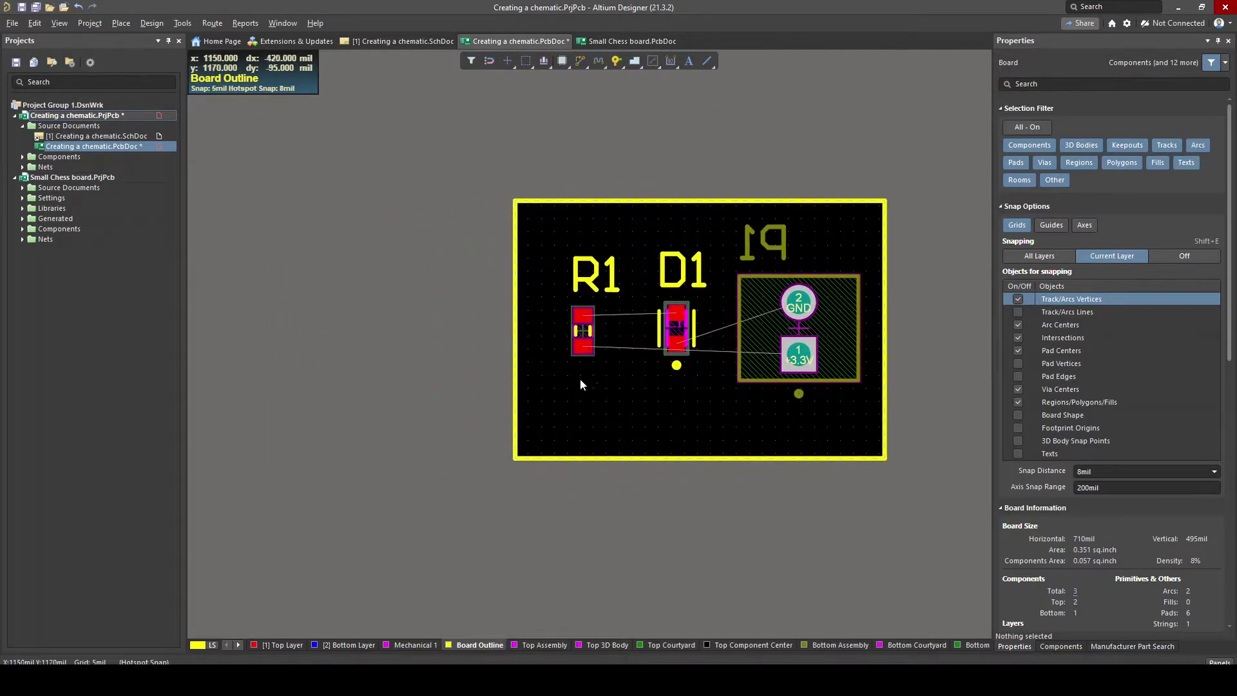
Step: Flip the board in 3D and examine P1 mounted on its underside
key("3")
key("ctrl+f")
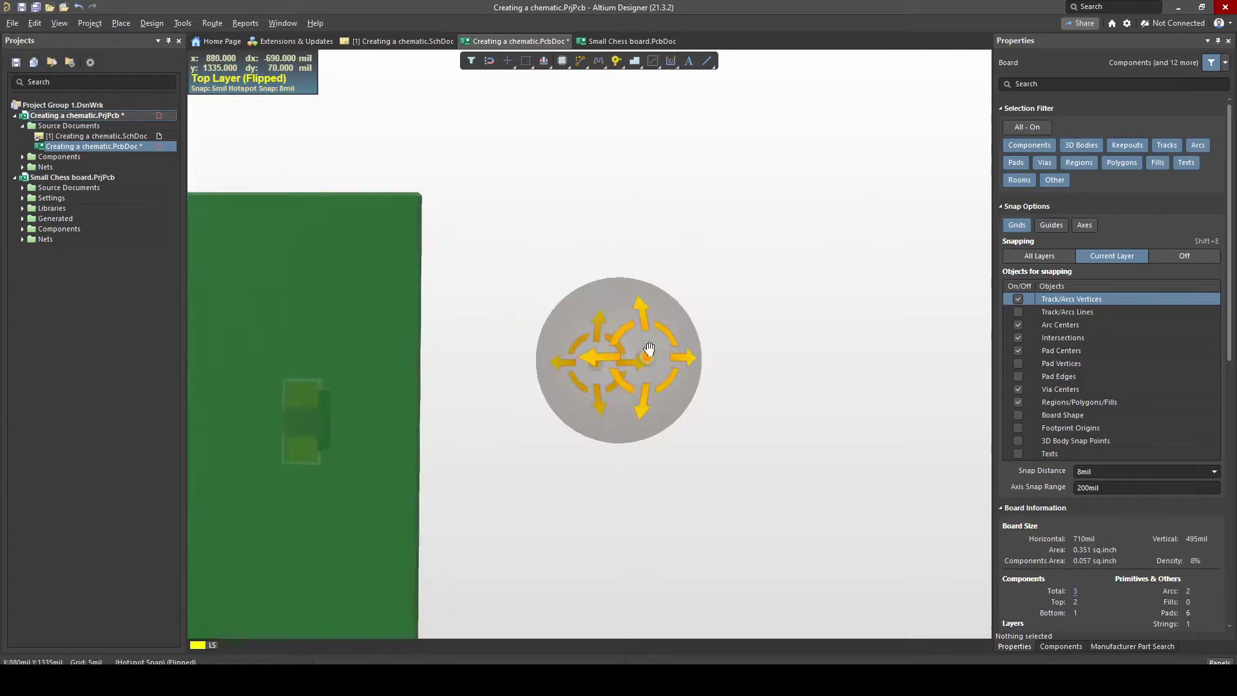
right_click_drag(649, 350, 577, 474, "shift")
scroll(411, 435, "down", 4, "ctrl")
right_click_drag(412, 434, 377, 368, "shift")
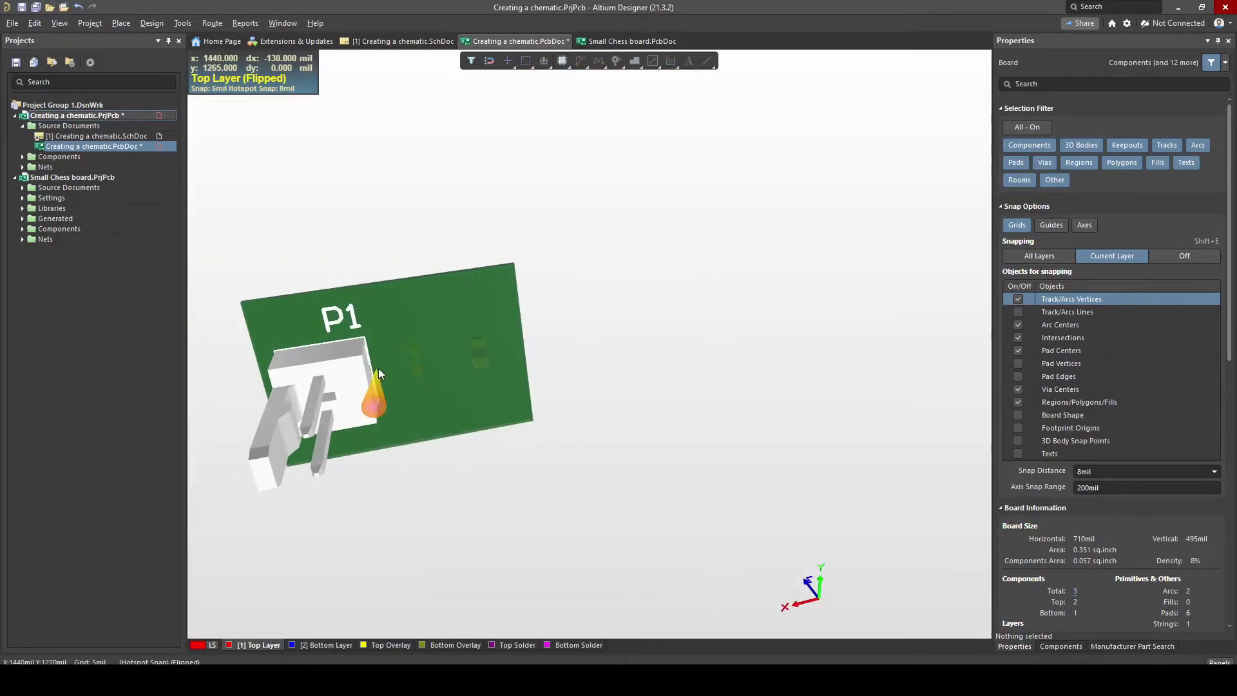
Step: Return to the 2D layout and flip P1 back to the Top Layer beside D1
key("2")
left_click_drag(594, 315, 619, 353)
key("l")
scroll(618, 351, "down", 1, "ctrl")
scroll(618, 353, "up", 1, "ctrl")
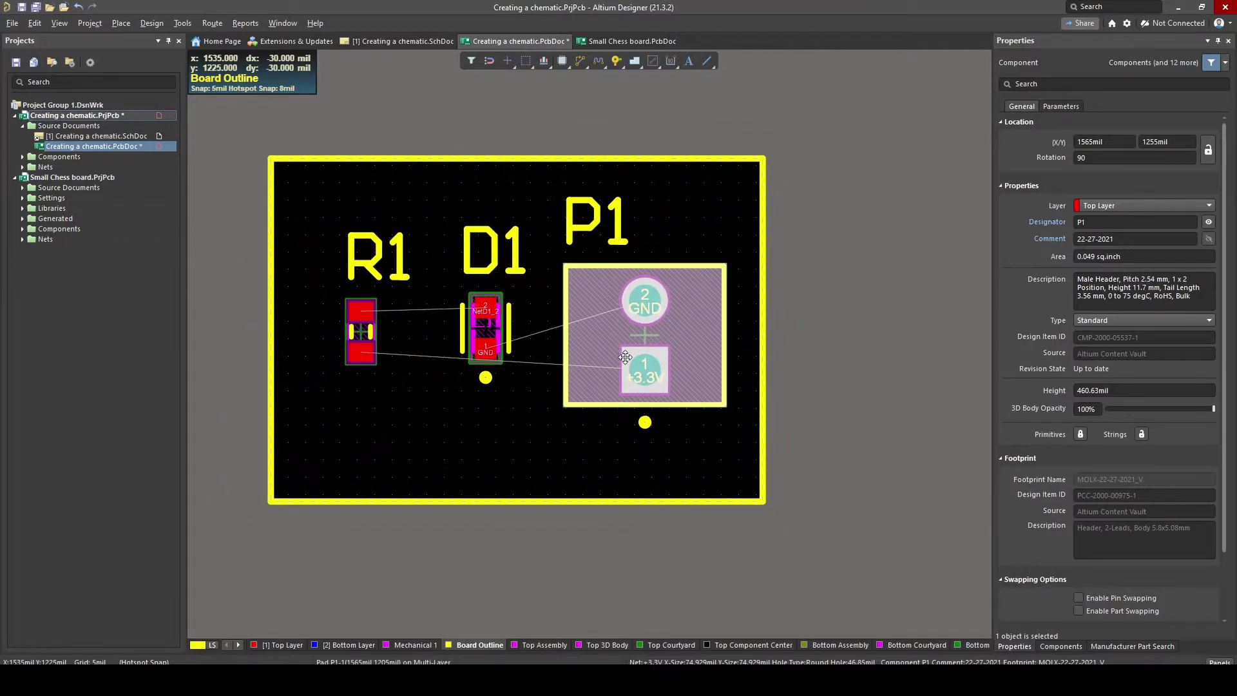
scroll(612, 371, "up", 1, "ctrl")
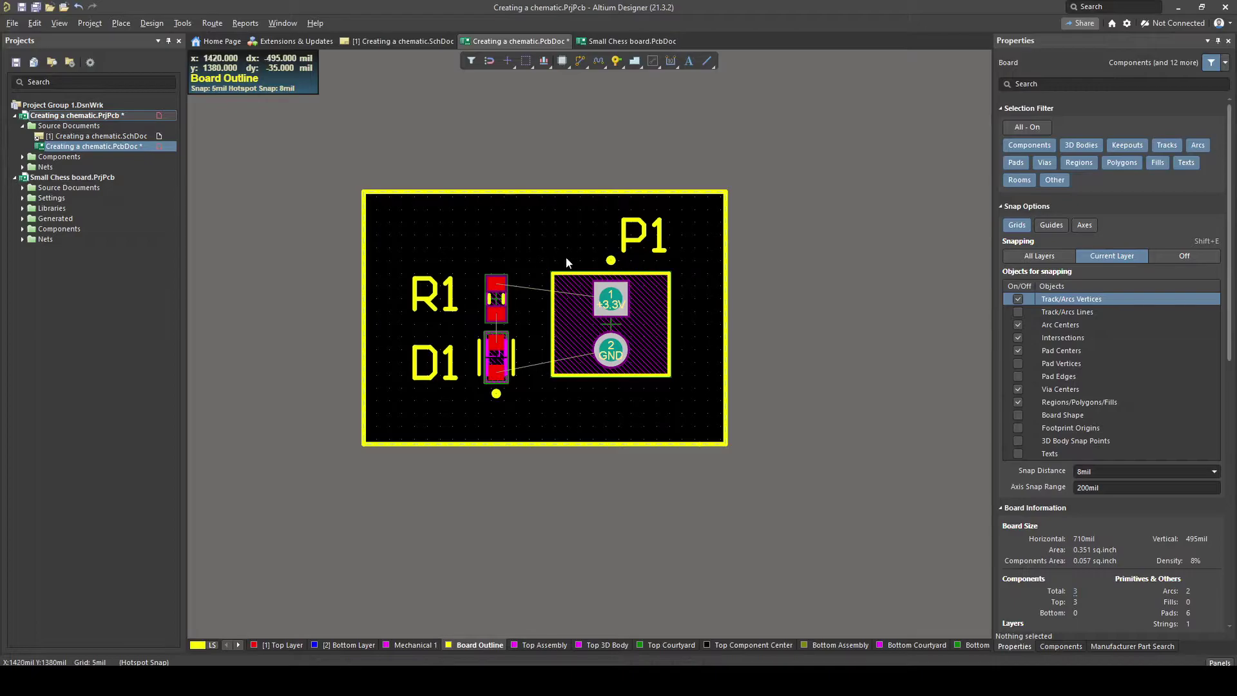
Step: Compare D1 and P1 in the schematic with their footprints and connections on the PCB
double_click(126, 137)
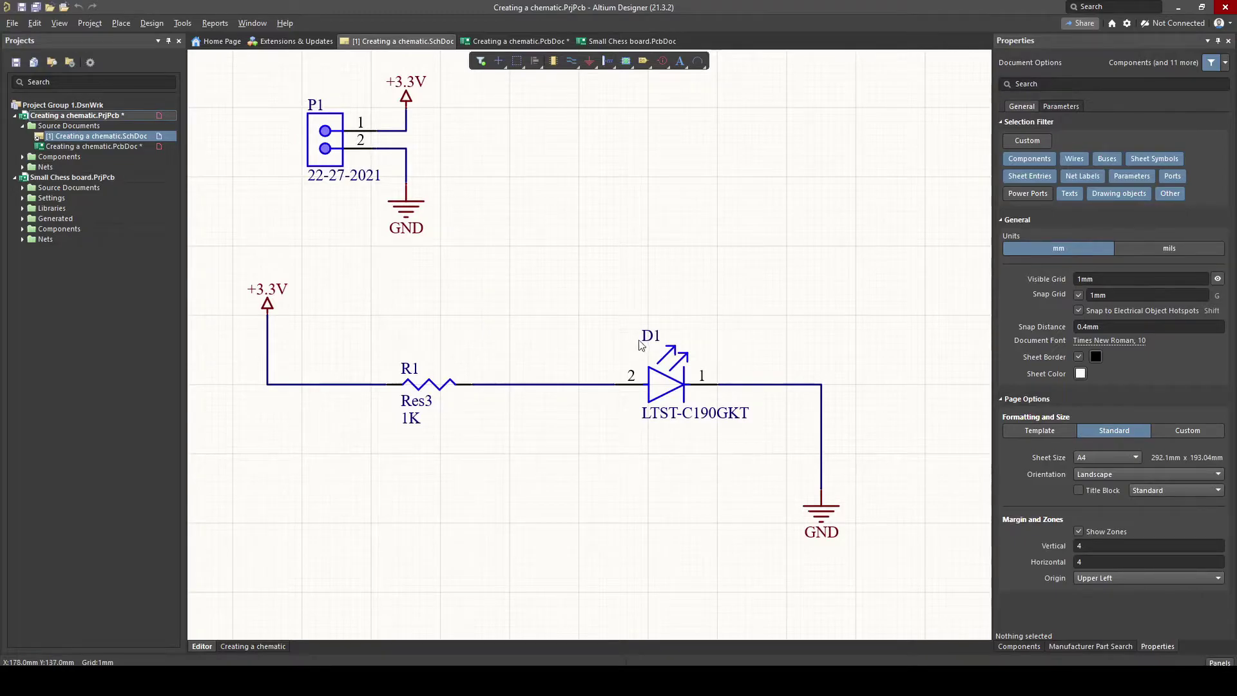
left_click(660, 359)
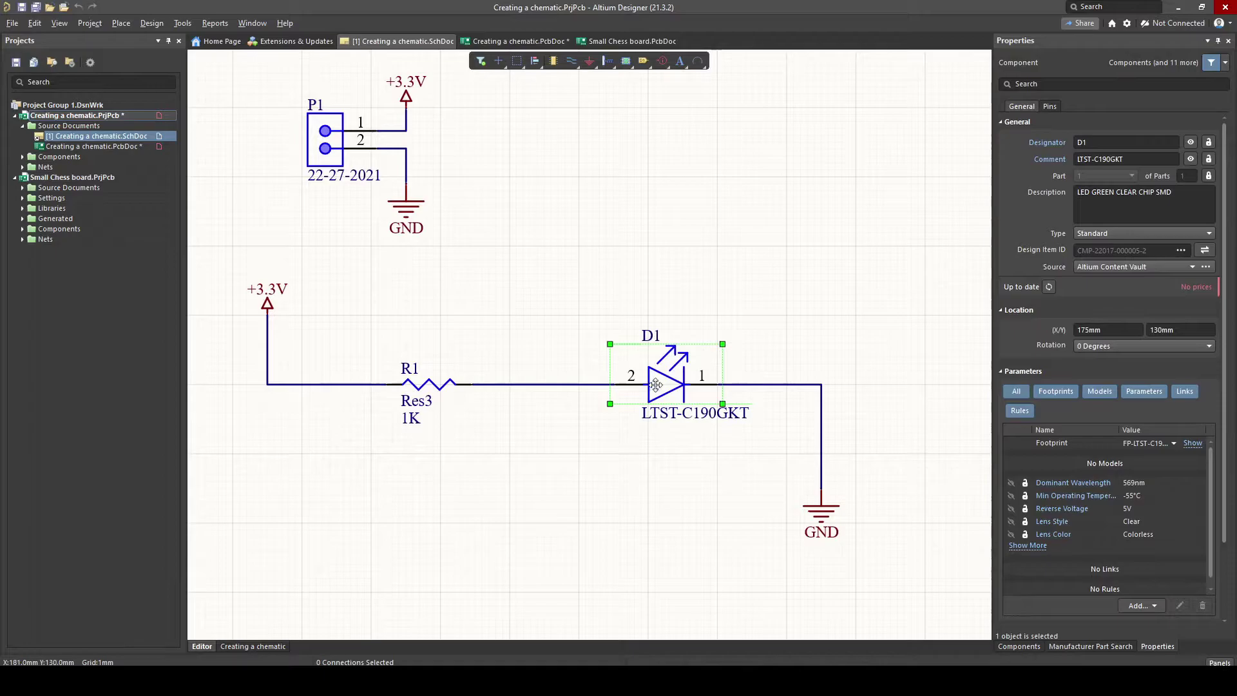
double_click(122, 146)
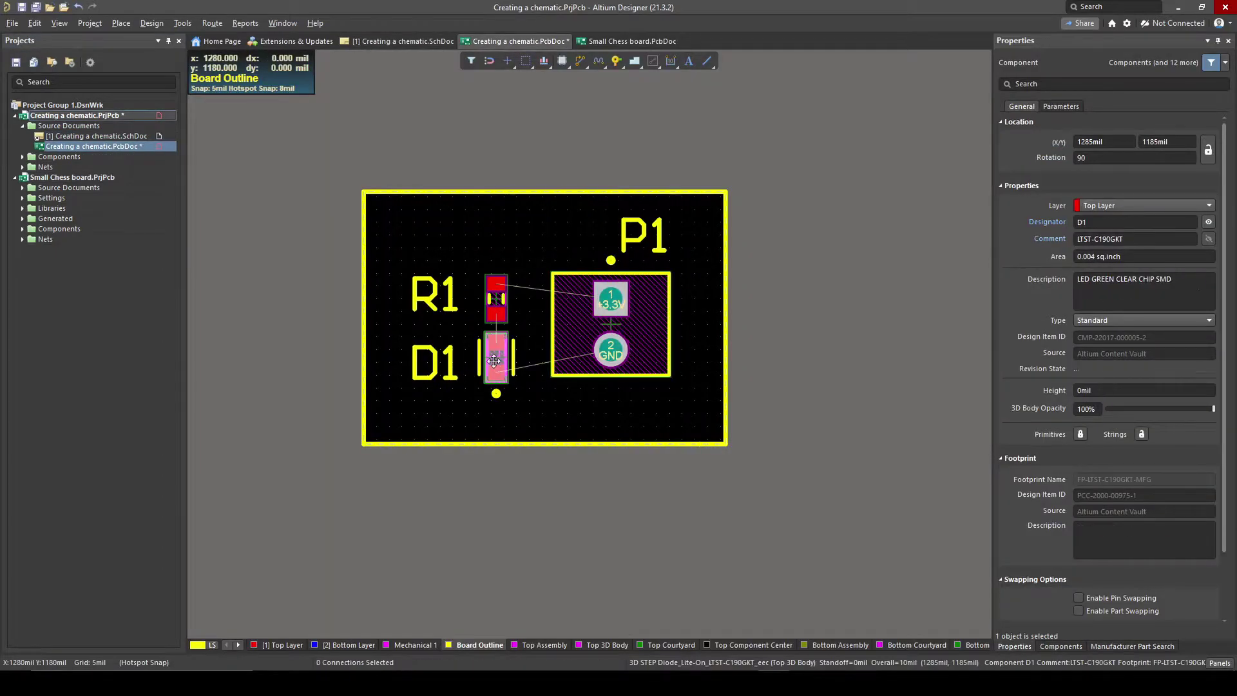
left_click(722, 315)
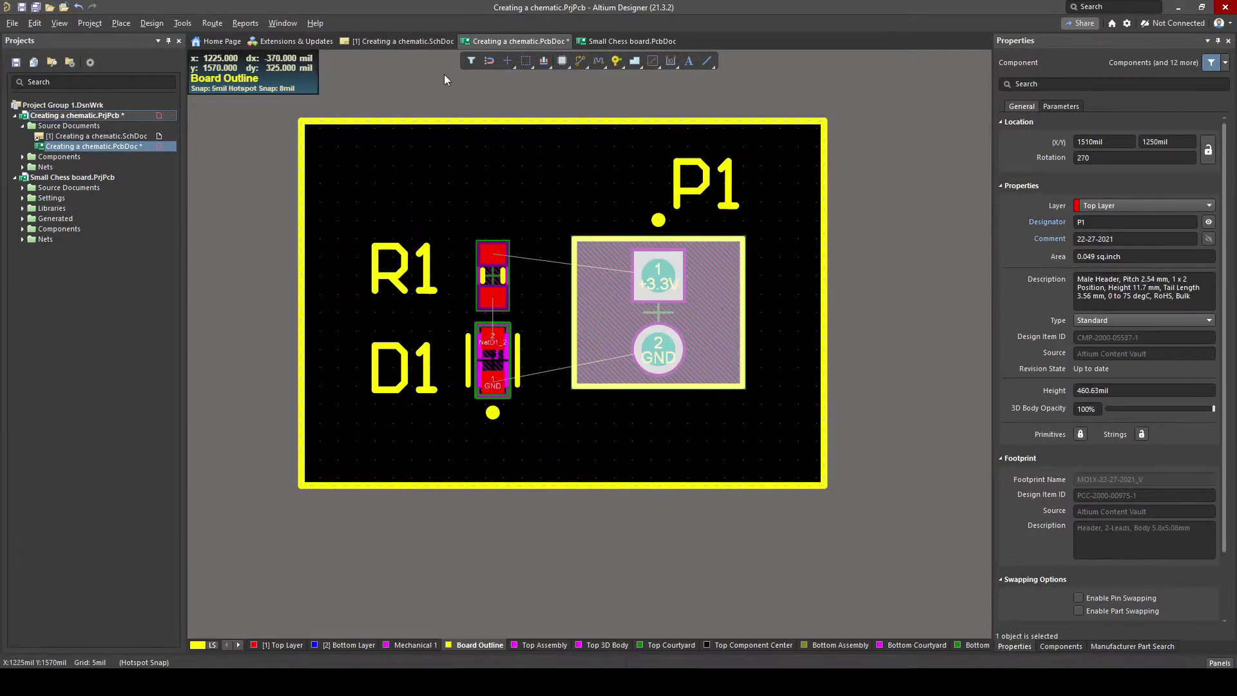
left_click(406, 41)
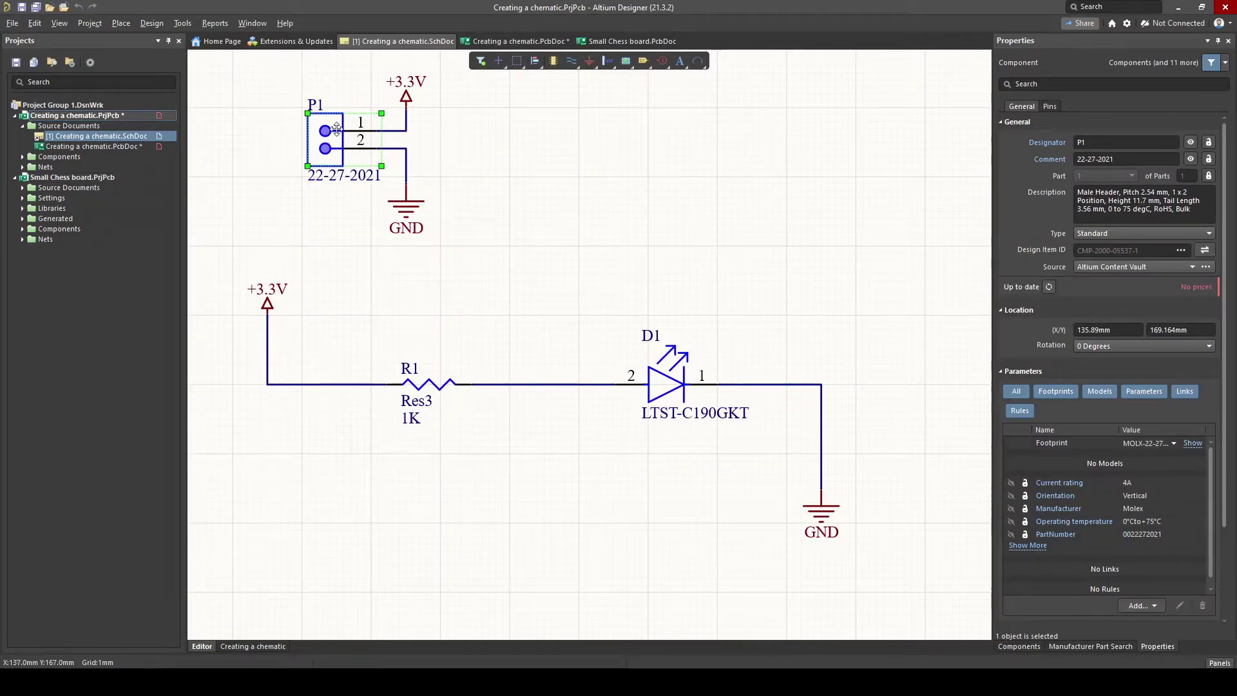
left_click(517, 41)
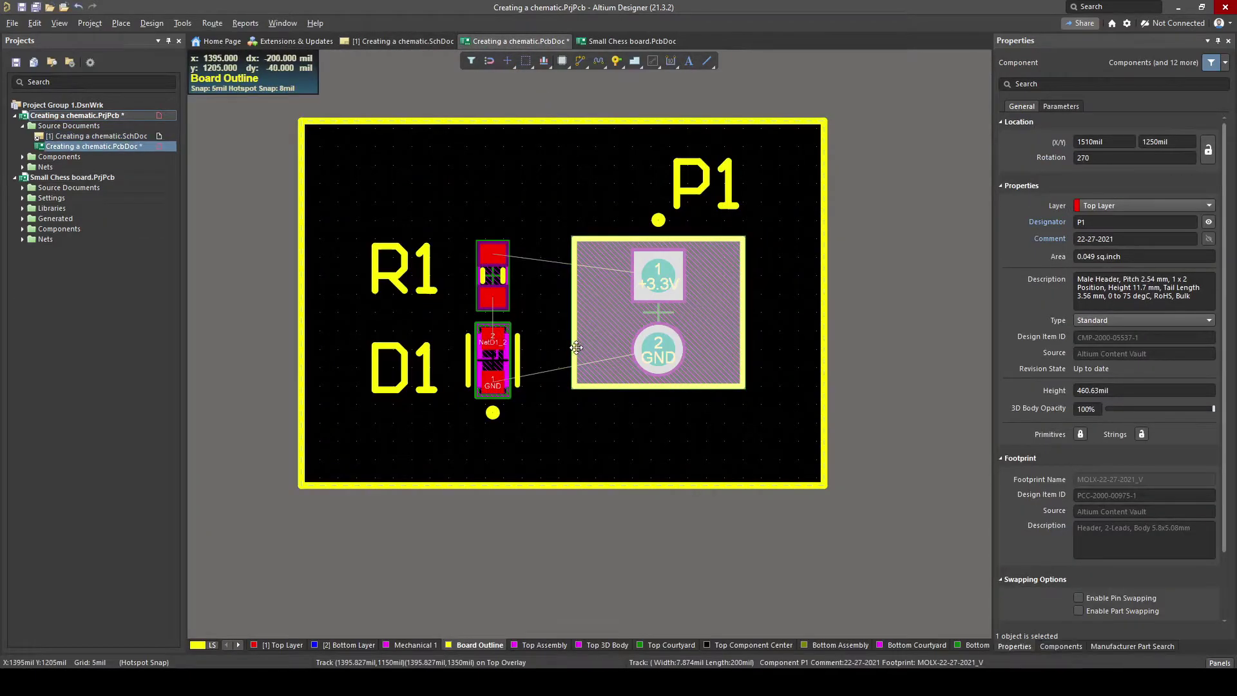
scroll(417, 291, "up", 3, "ctrl")
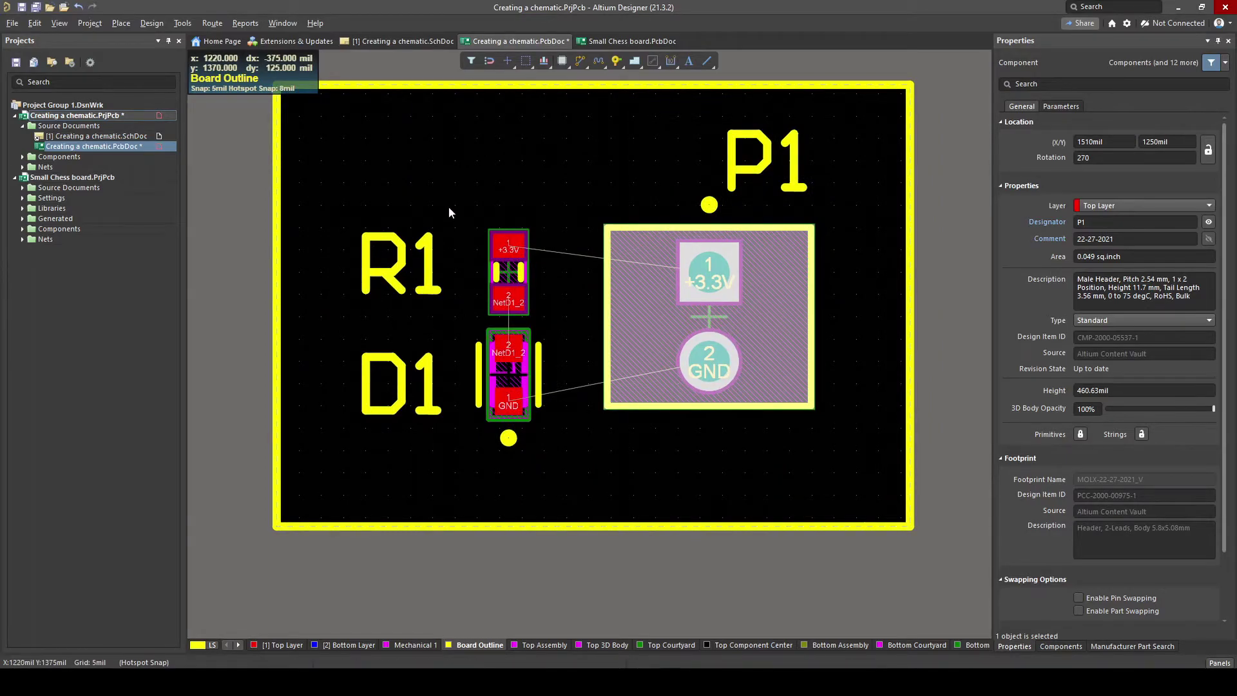
Step: From the schematic, run the update of the PCB document Creating a chematic.PcbDoc
left_click(118, 138)
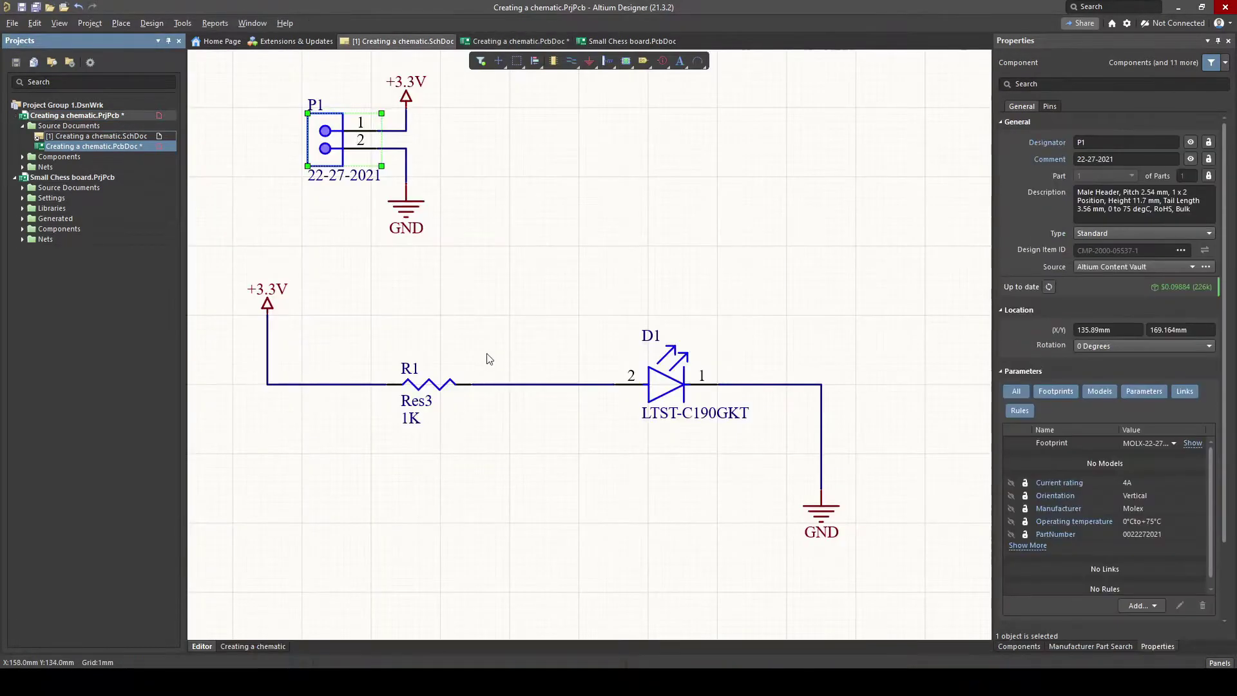
scroll(475, 352, "down", 2, "ctrl")
scroll(577, 381, "up", 2, "ctrl")
key("d")
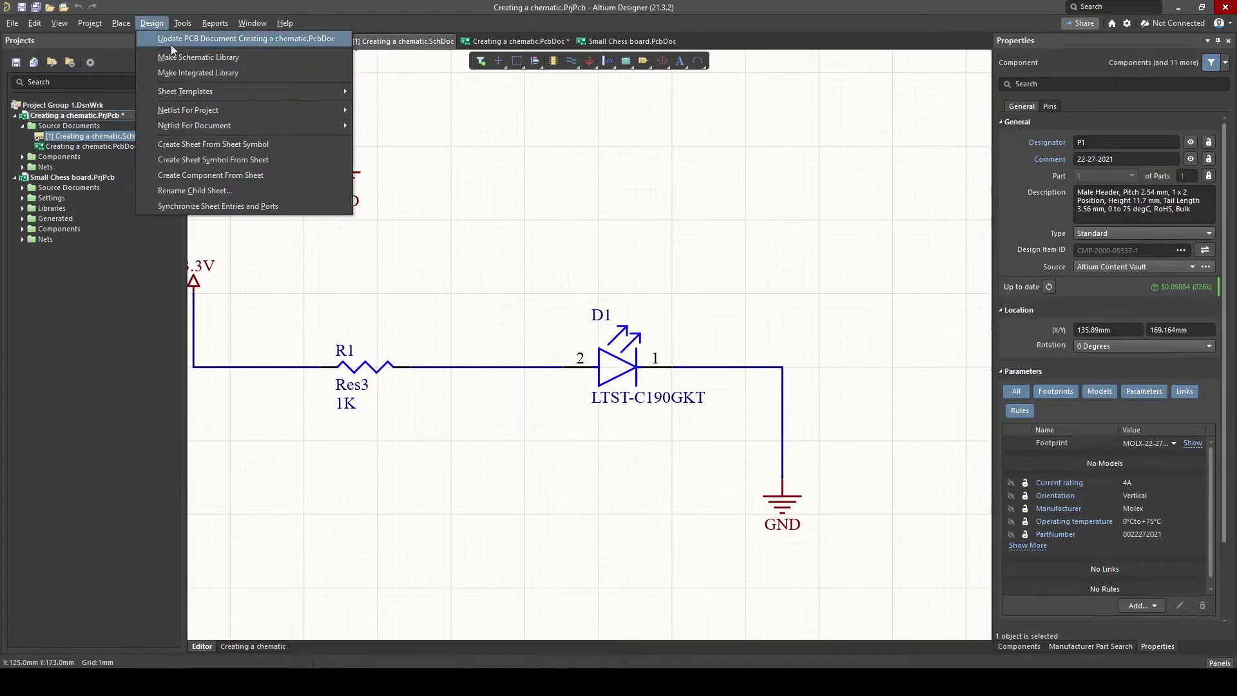
left_click(169, 41)
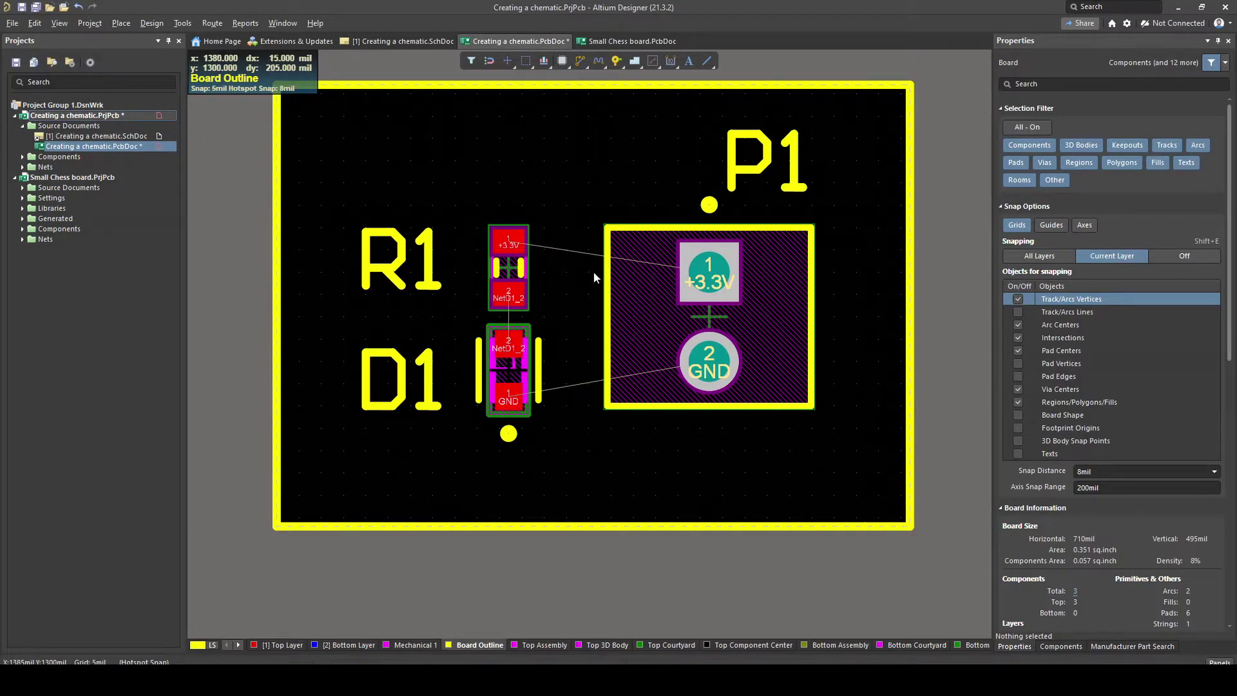
Step: Check the pad nets and connection lines of R1, D1 and P1 on the PCB against the schematic
scroll(590, 286, "up", 1, "ctrl")
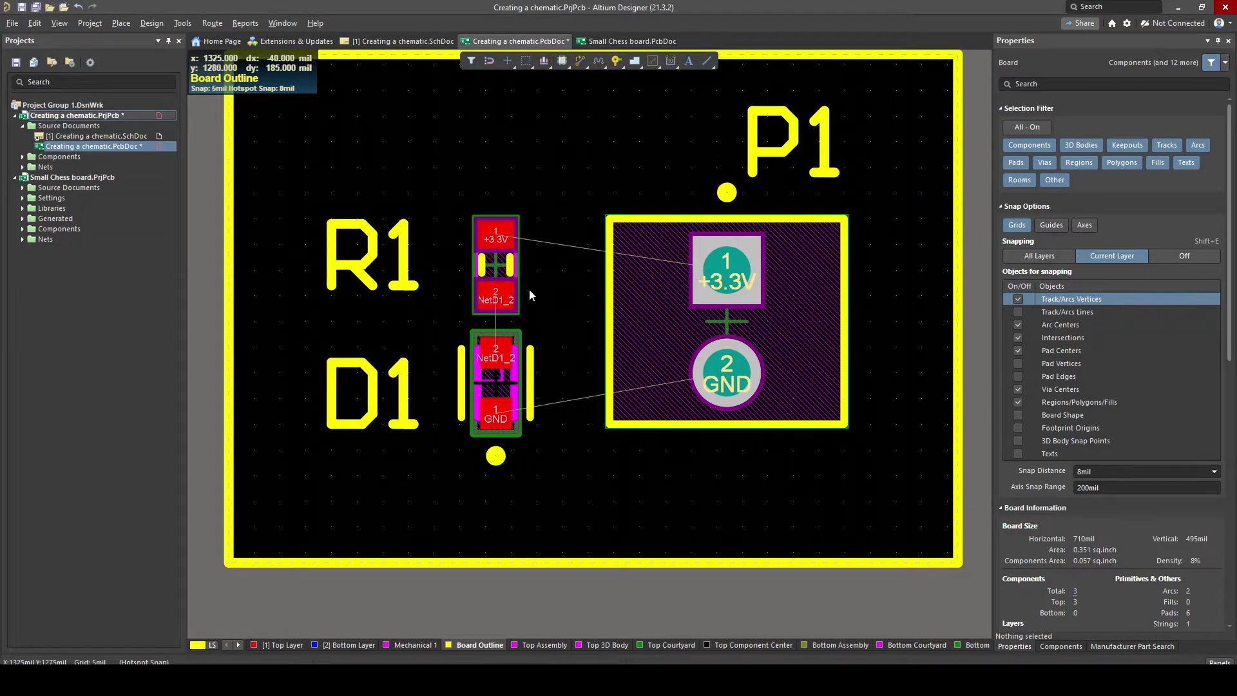
scroll(565, 290, "up", 3, "ctrl")
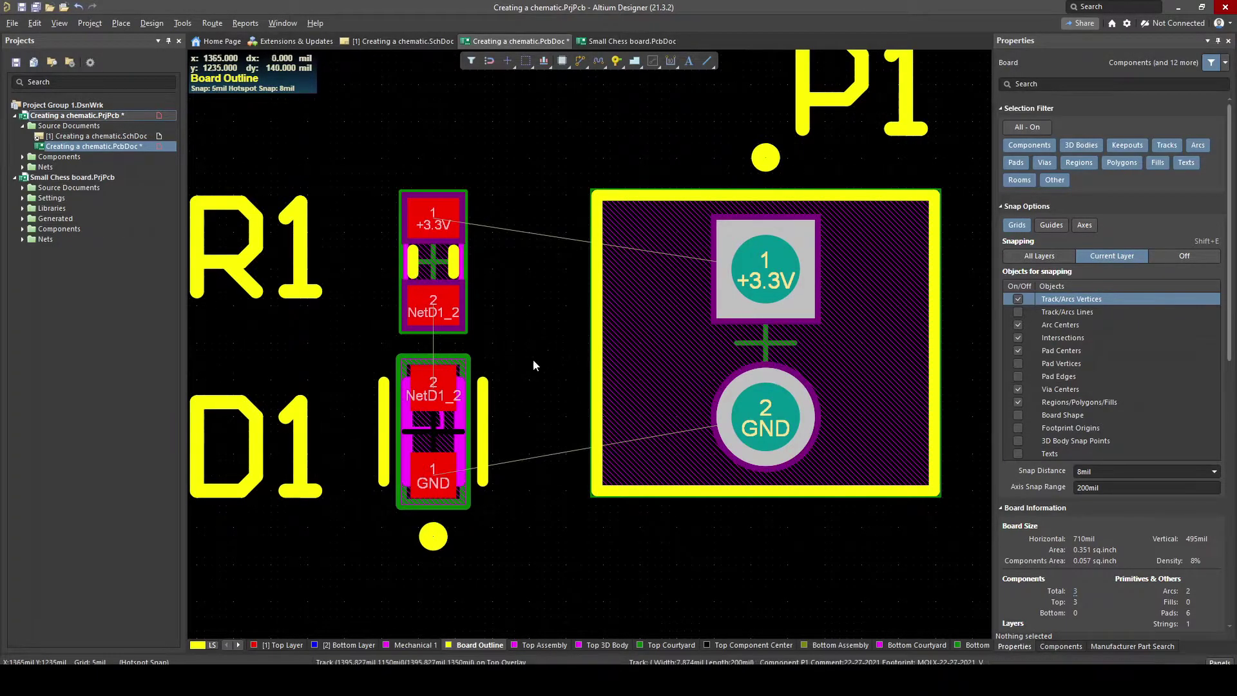
left_click(121, 136)
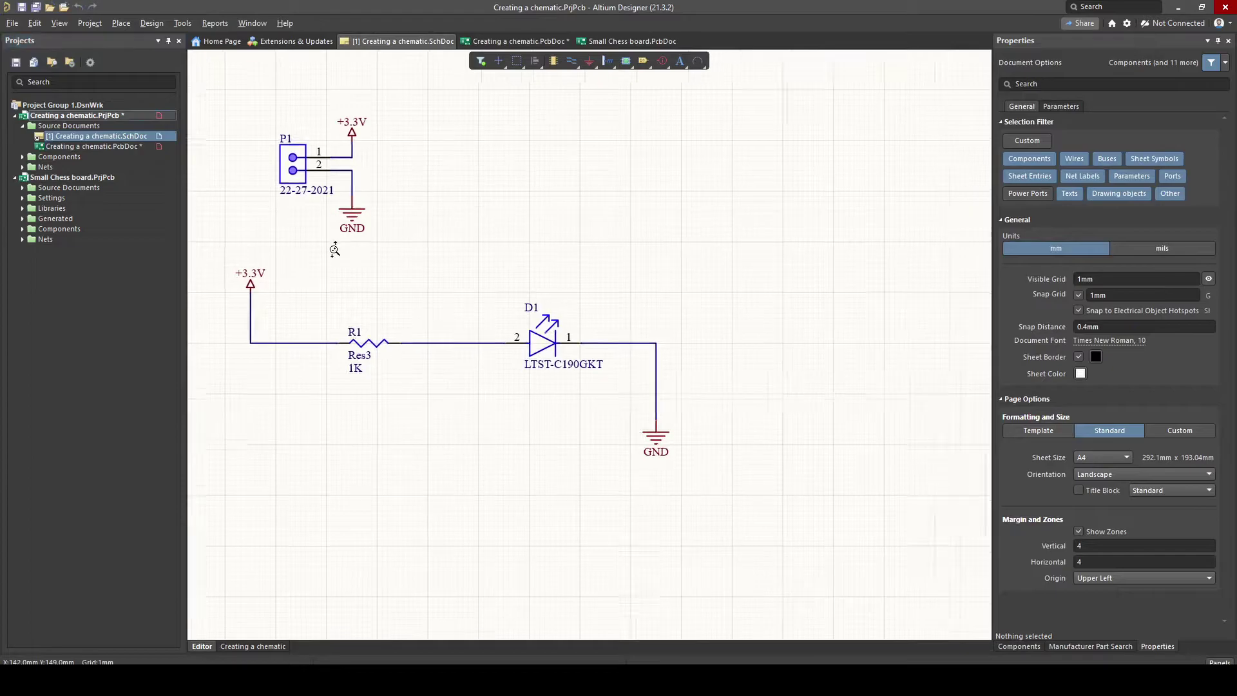
Step: Compare the +3.3V, R1, D1 and GND connections in the schematic with the matching pads and connection lines on the PCB
scroll(323, 242, "up", 4, "ctrl")
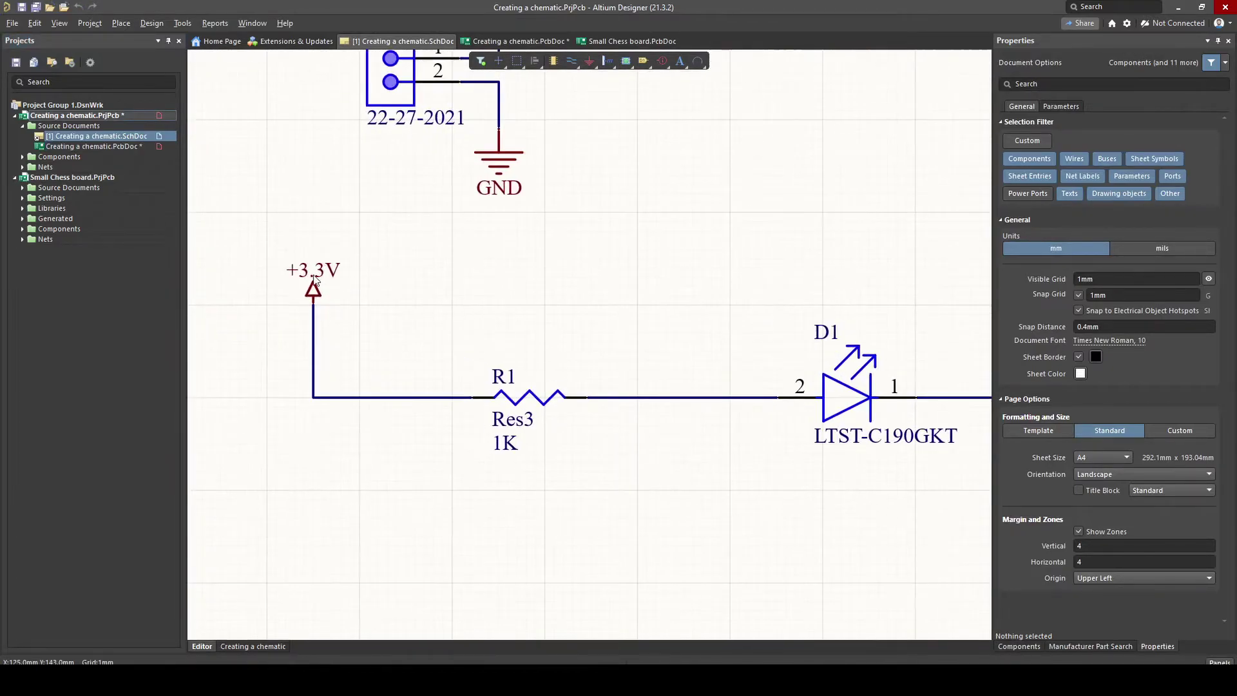
left_click(530, 409)
left_click(123, 148)
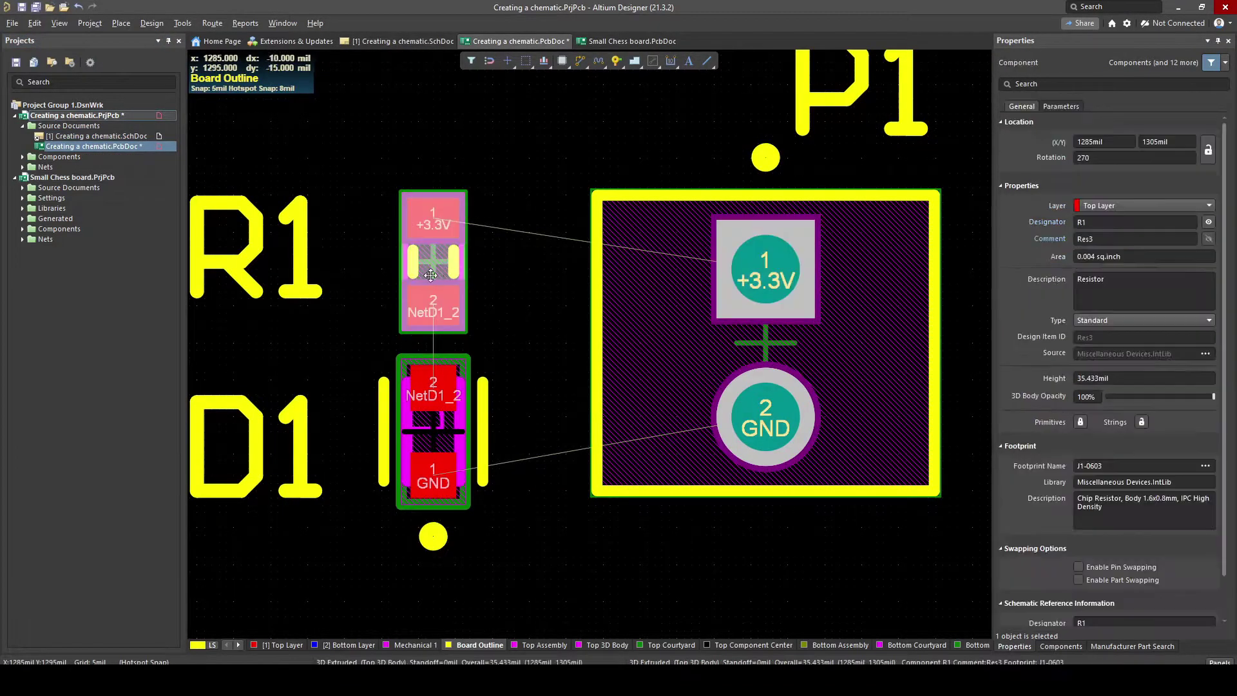
scroll(449, 257, "down", 2, "ctrl")
left_click(96, 136)
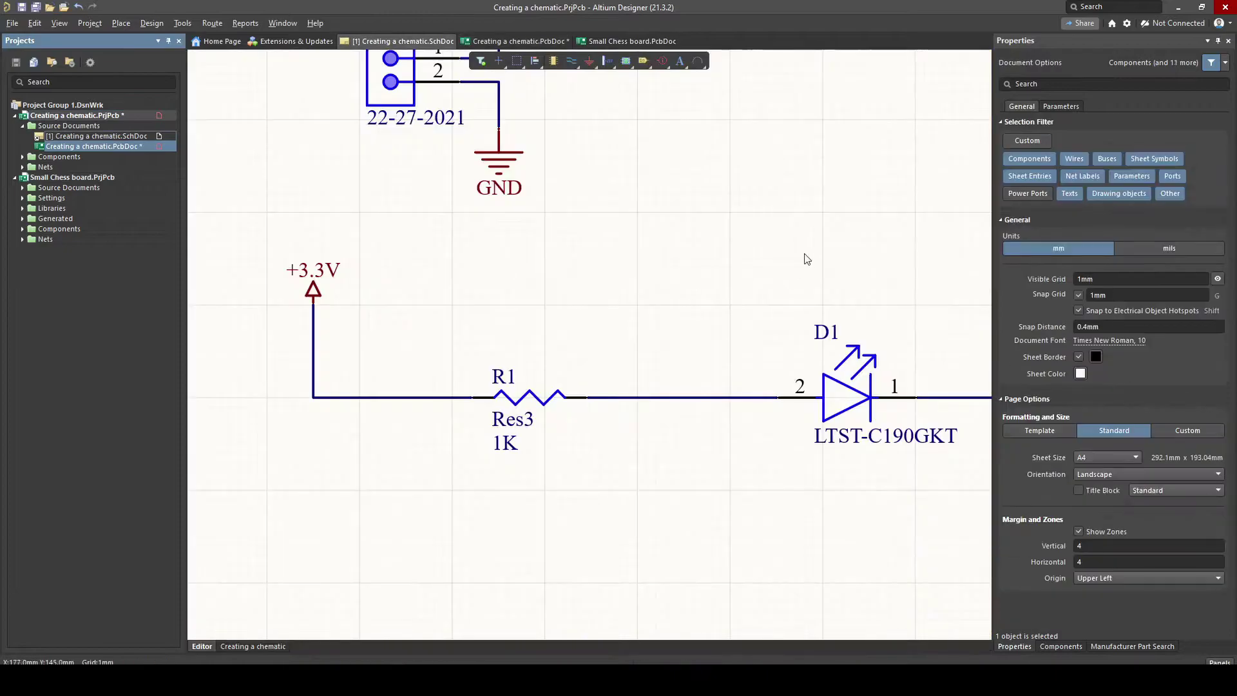
scroll(605, 183, "down", 4, "ctrl")
right_click_drag(622, 210, 550, 313)
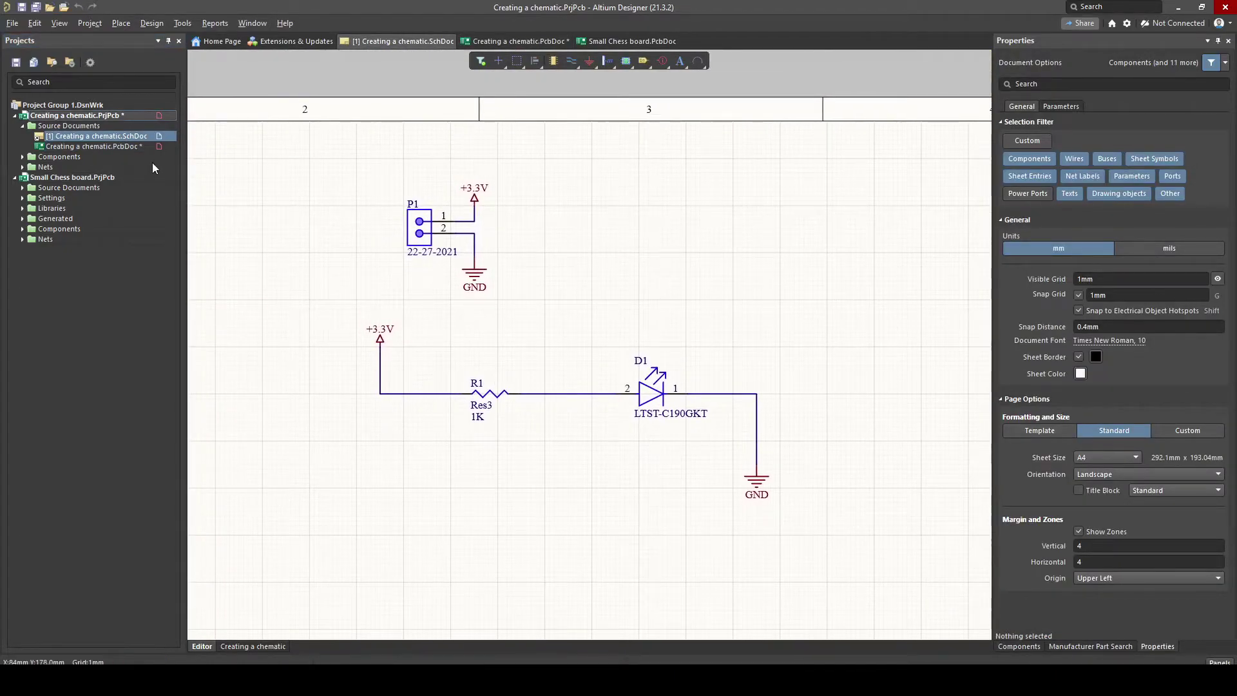
left_click(131, 148)
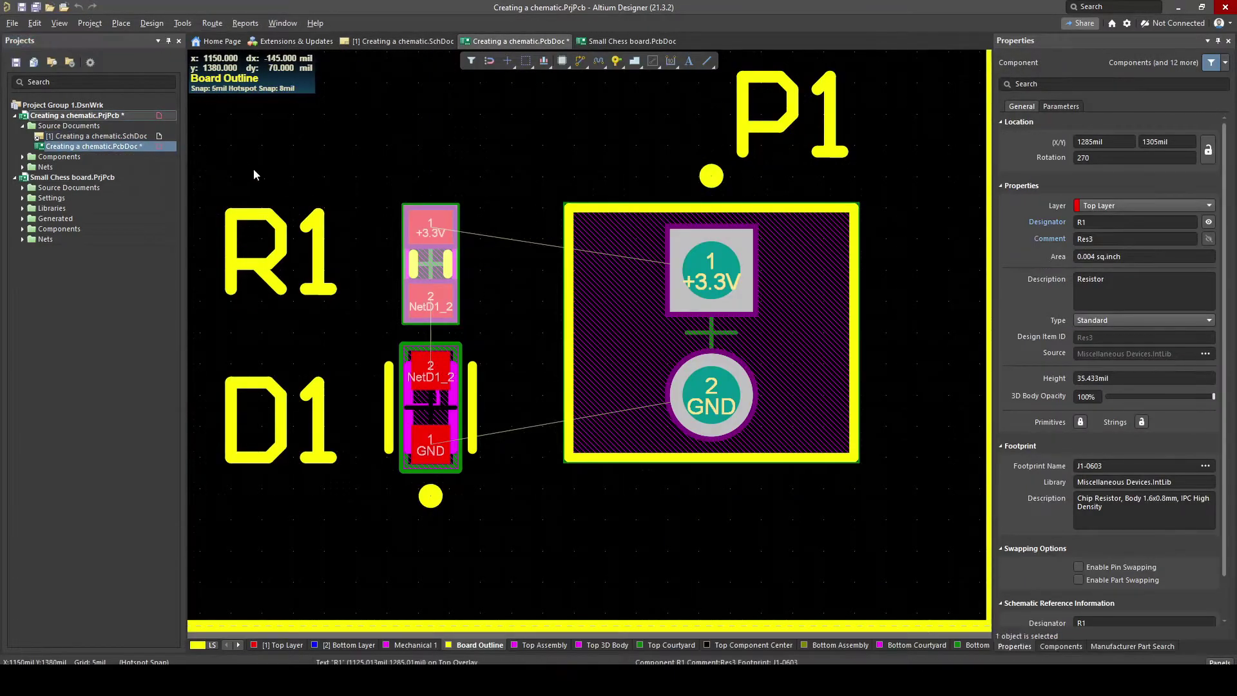
left_click(137, 136)
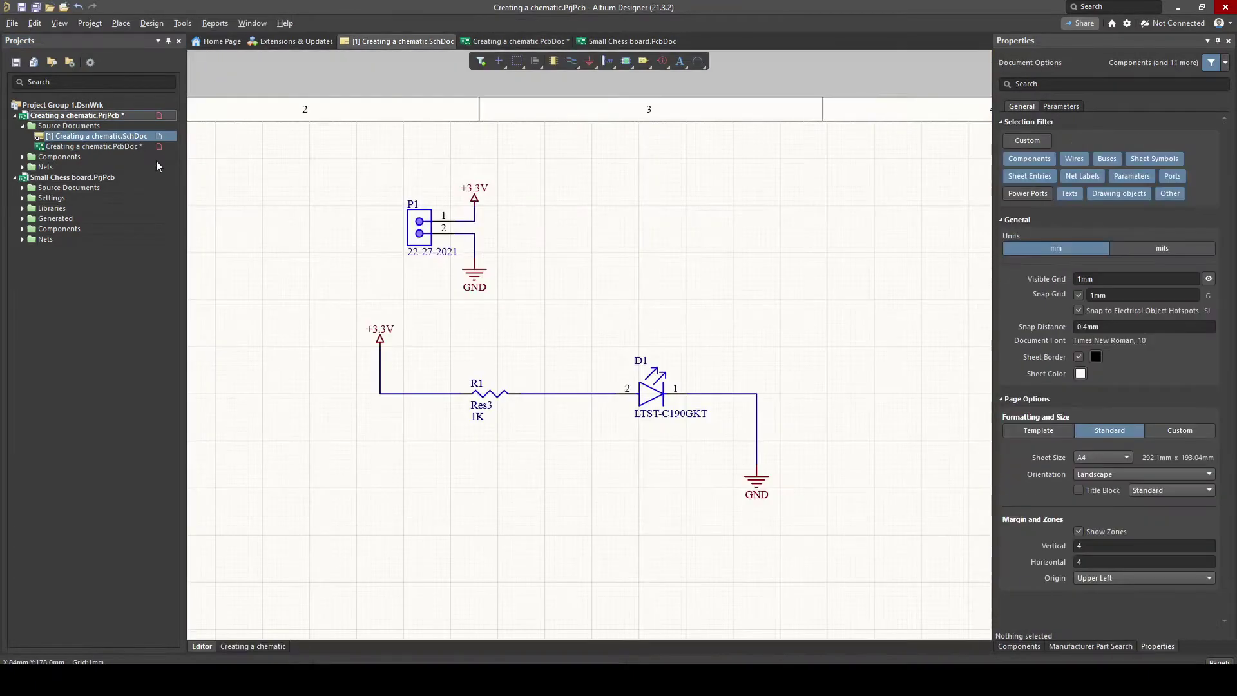
scroll(622, 297, "down", 1, "ctrl")
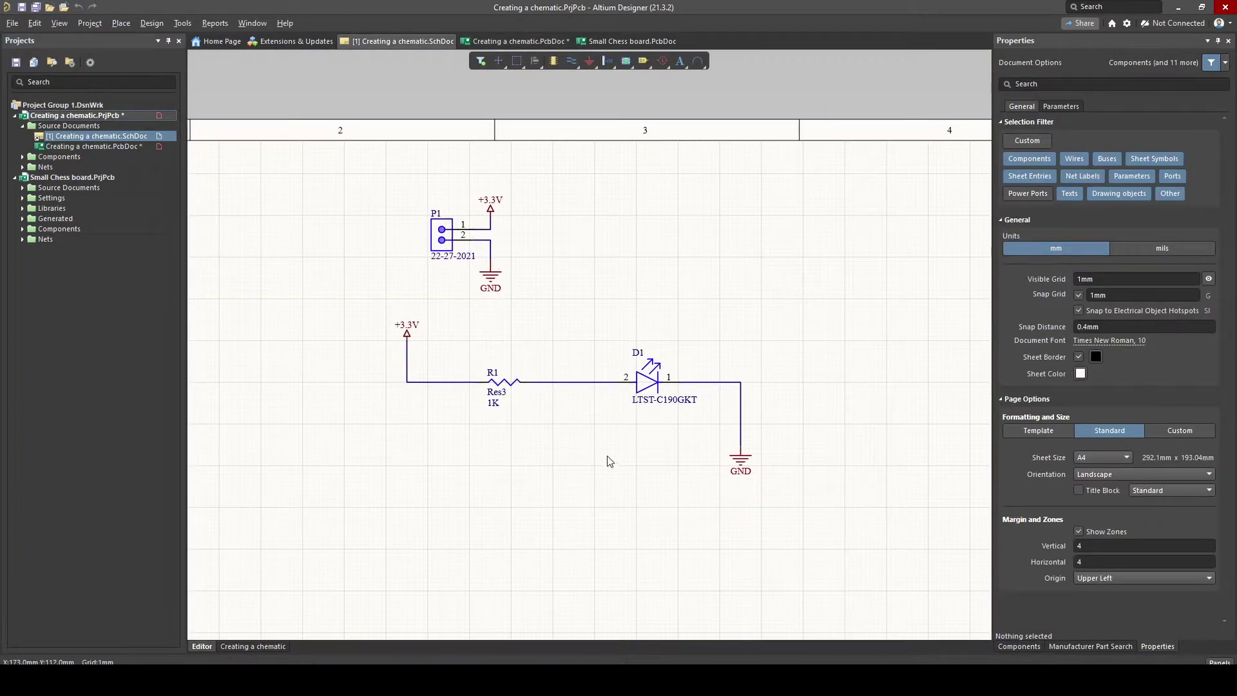
left_click(120, 147)
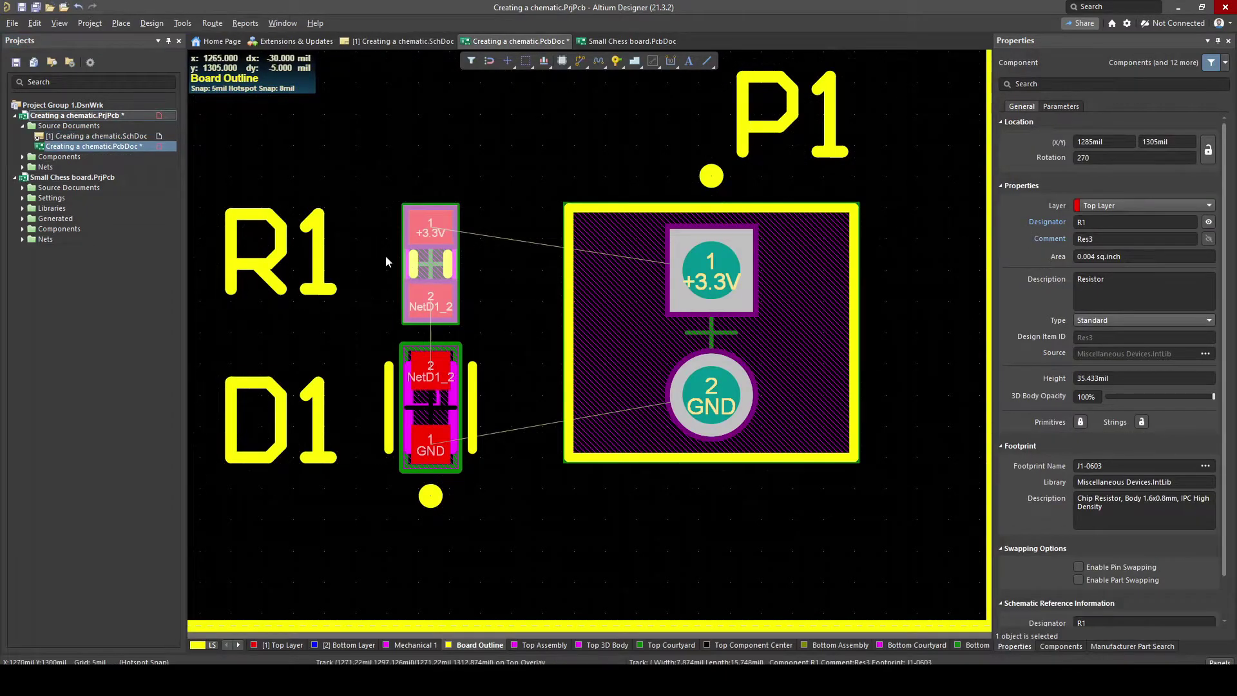
left_click(131, 137)
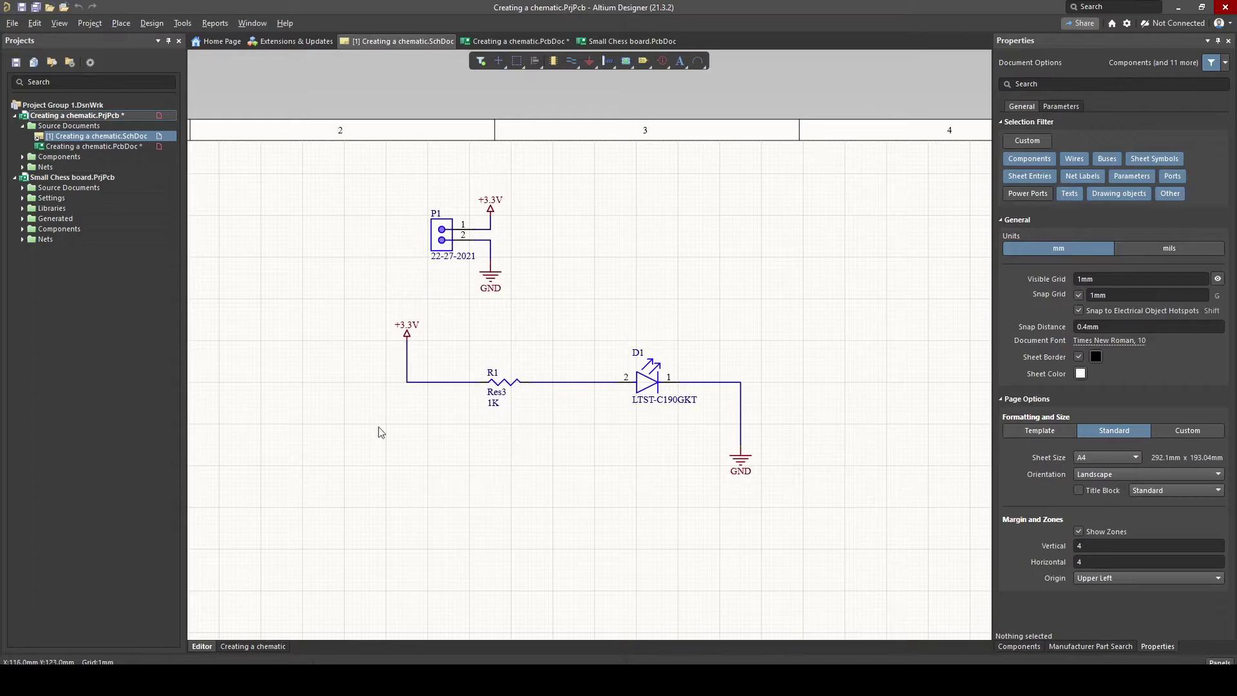
left_click(126, 146)
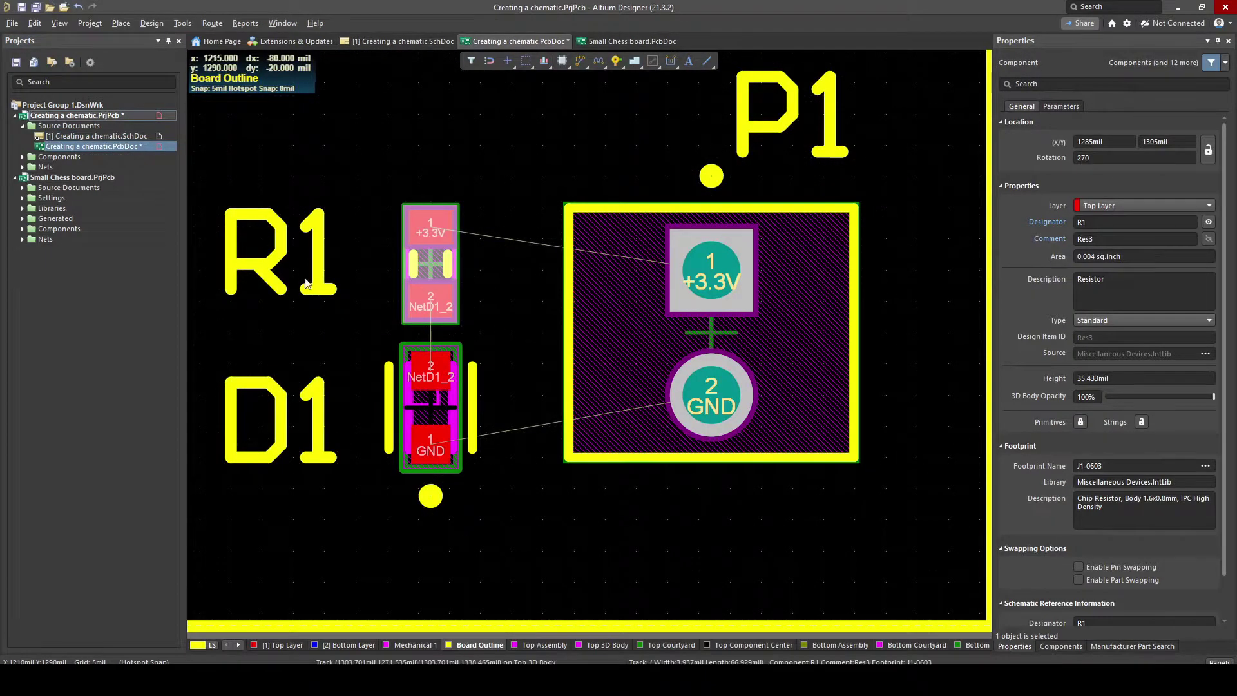
left_click(130, 137)
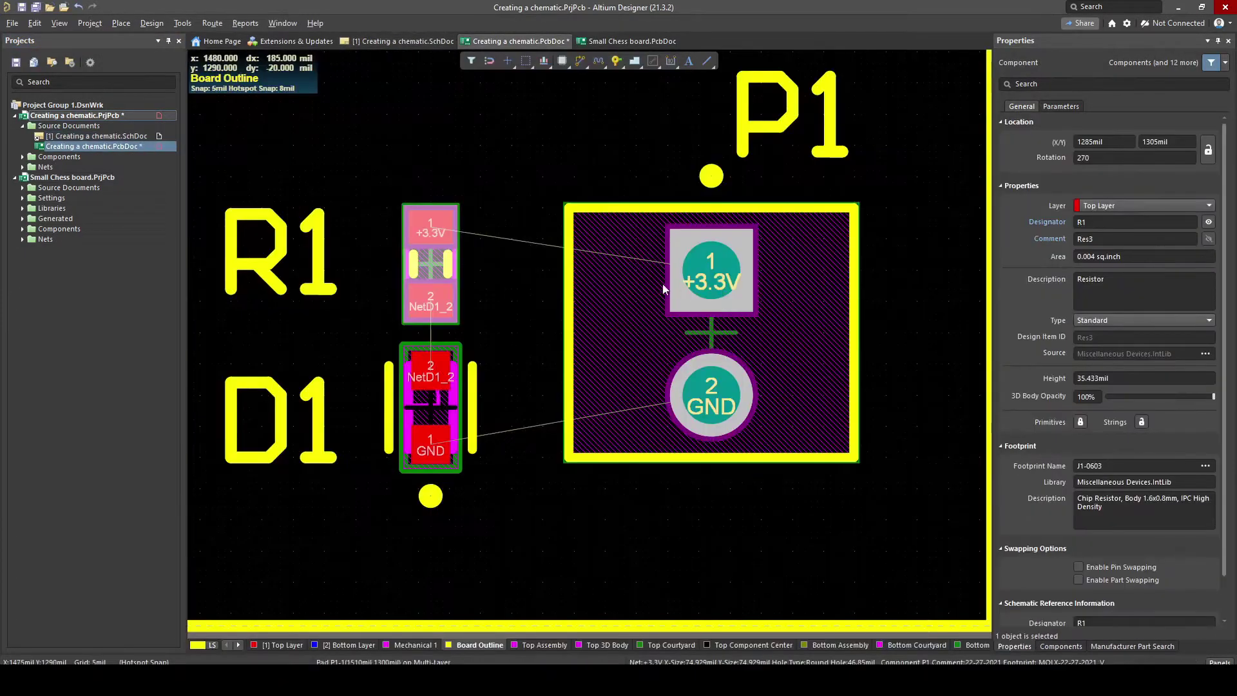
scroll(625, 308, "down", 2, "ctrl")
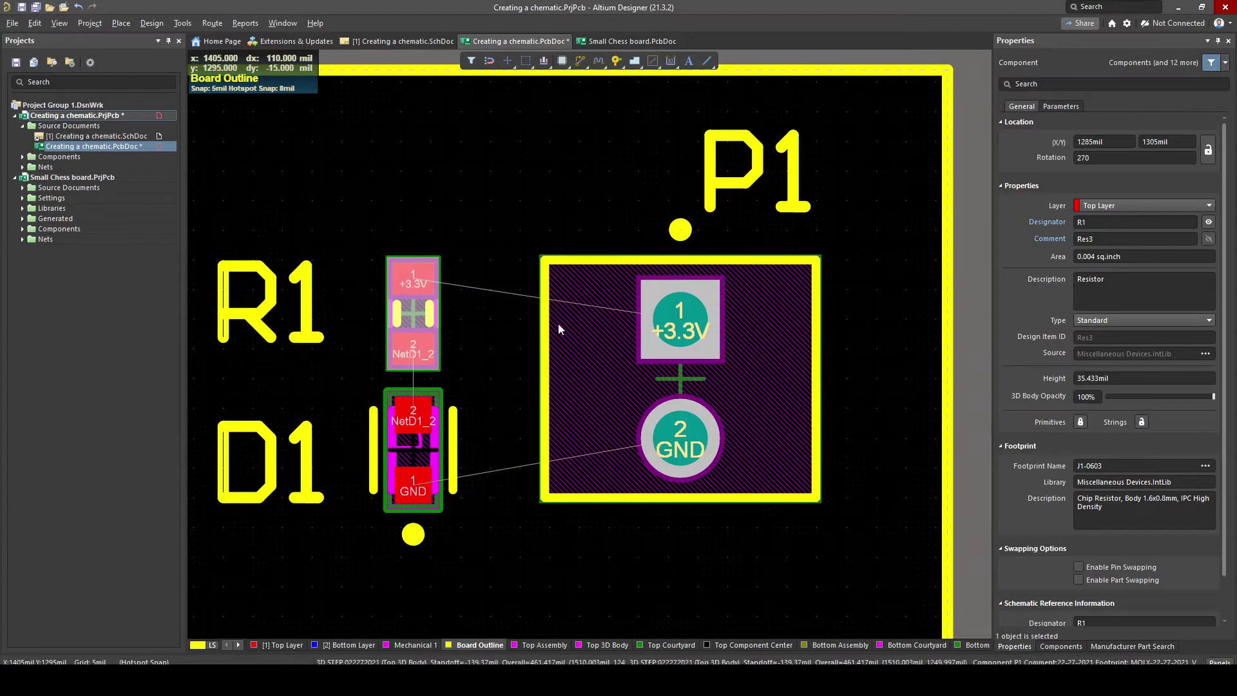
key("p")
key("t")
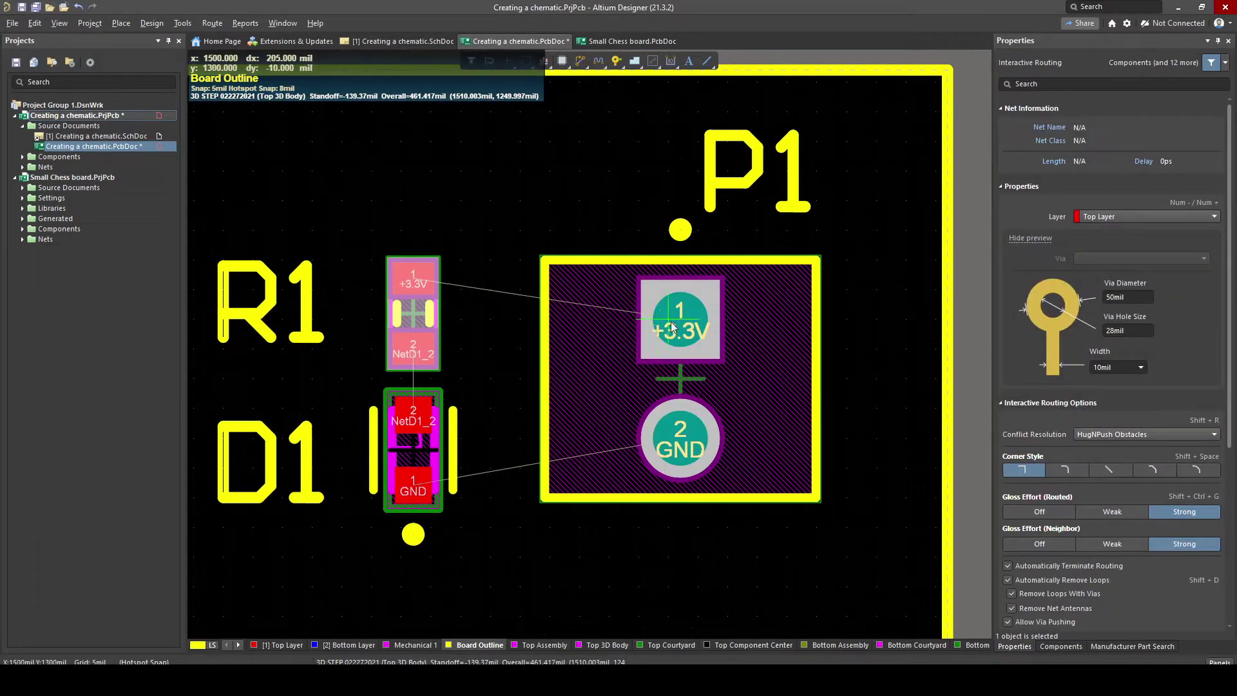
key("Escape")
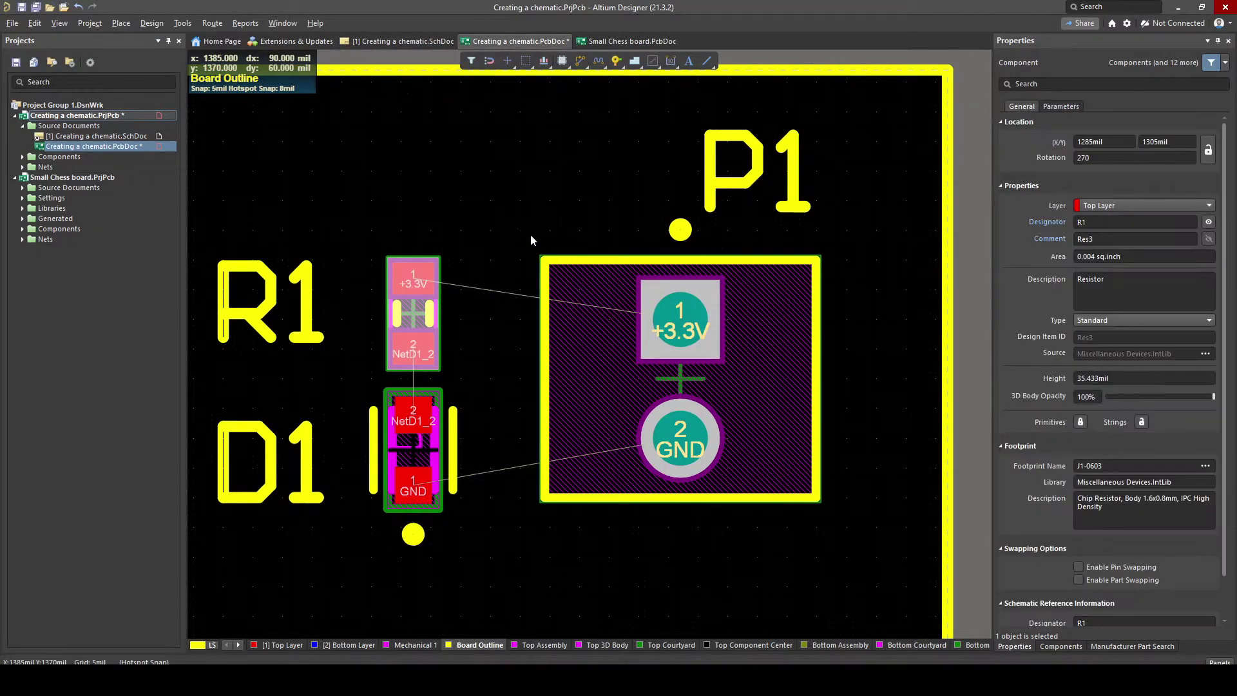
key("p")
key("t")
key("Escape")
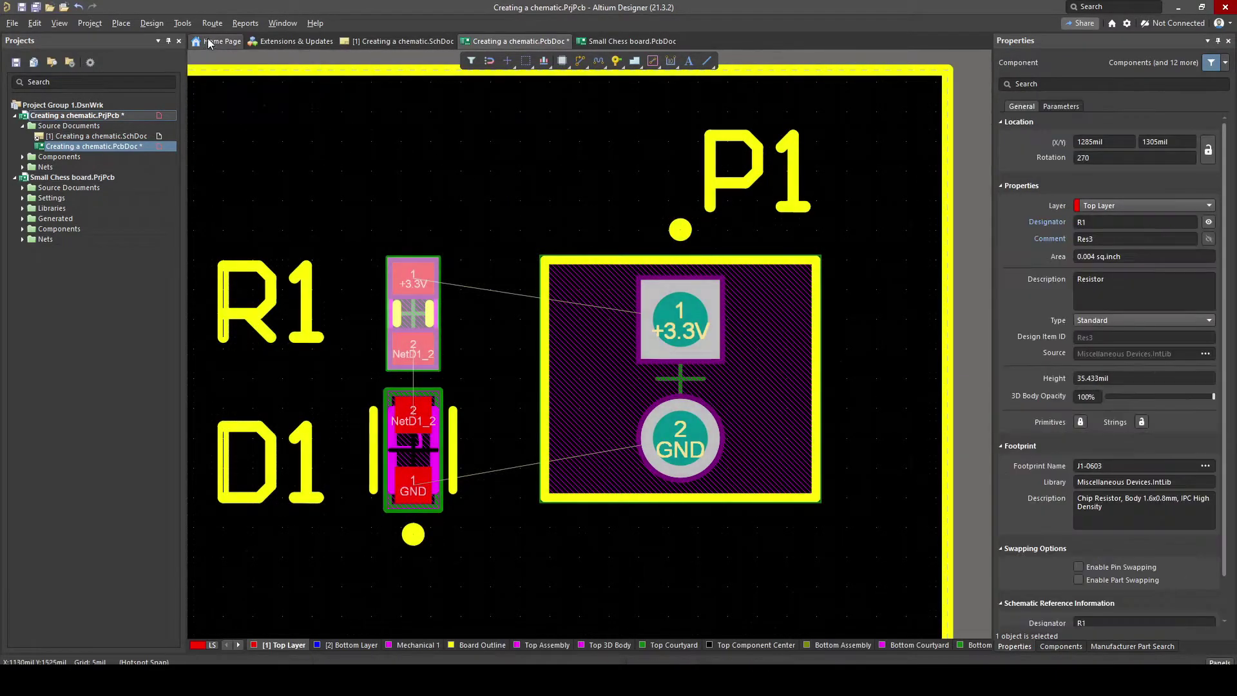
Step: Route the +3.3V net with a 10 mil Top Layer track from P1 pad 1 to R1 pad 1
left_click(122, 25)
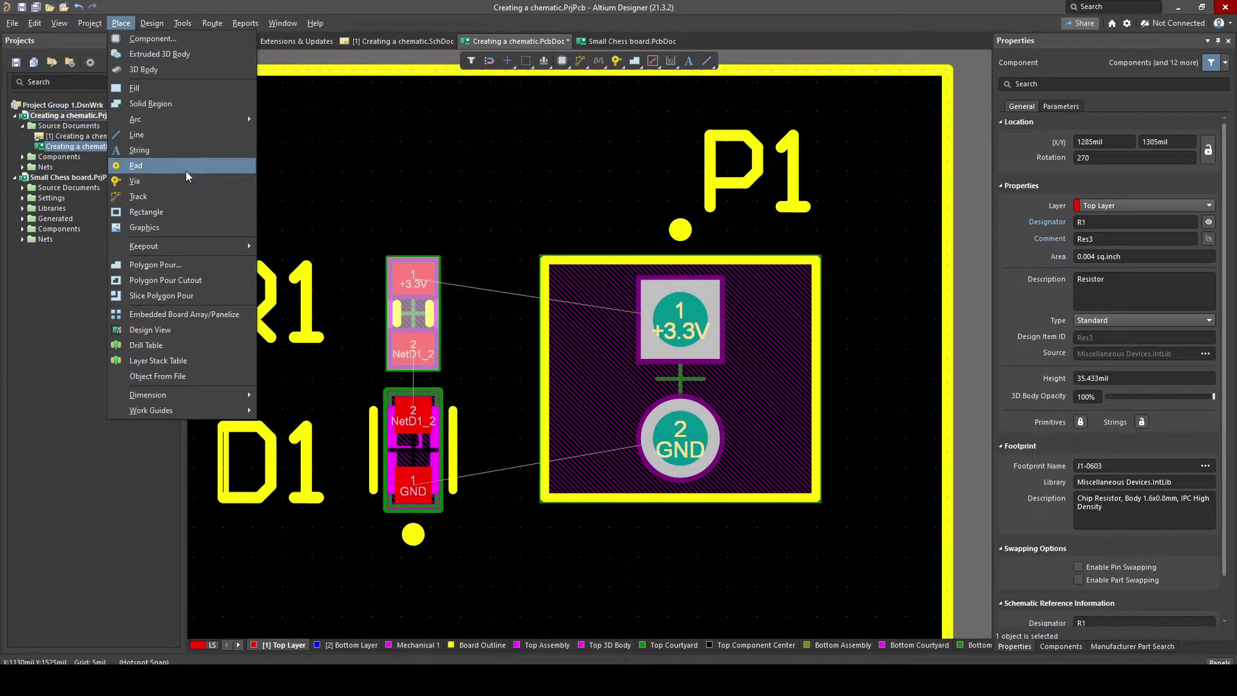
left_click(186, 196)
left_click(680, 319)
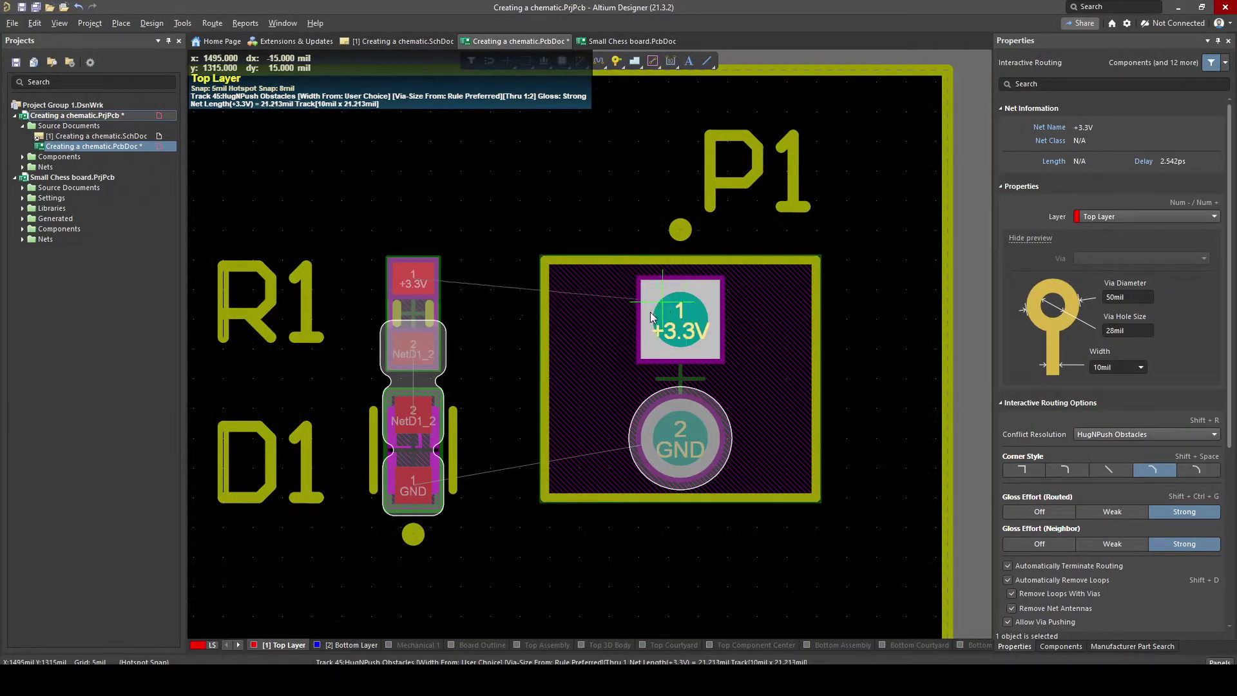
left_click(414, 279)
right_click(567, 346)
scroll(586, 308, "up", 2, "ctrl")
left_click(601, 283)
left_click_drag(611, 297, 697, 326)
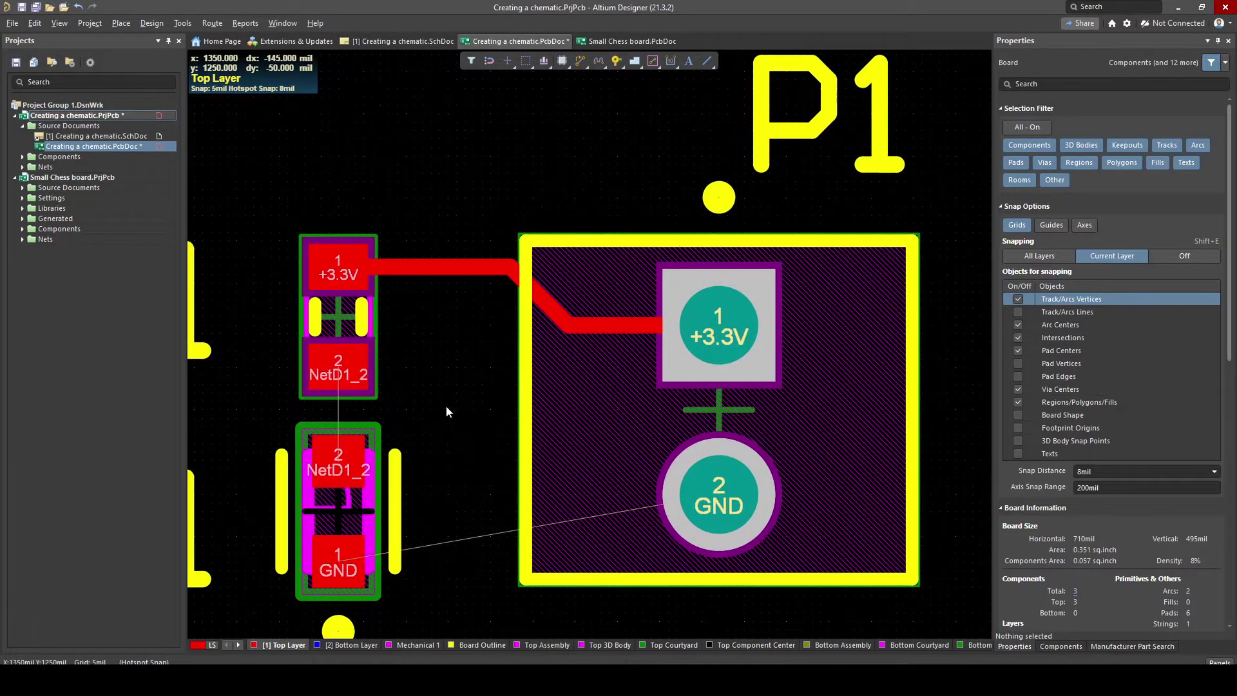
Step: Route the NetD1_2 net with a 10 mil Top Layer track between D1 pad 2 and R1 pad 2
key("p")
key("t")
left_click(352, 464)
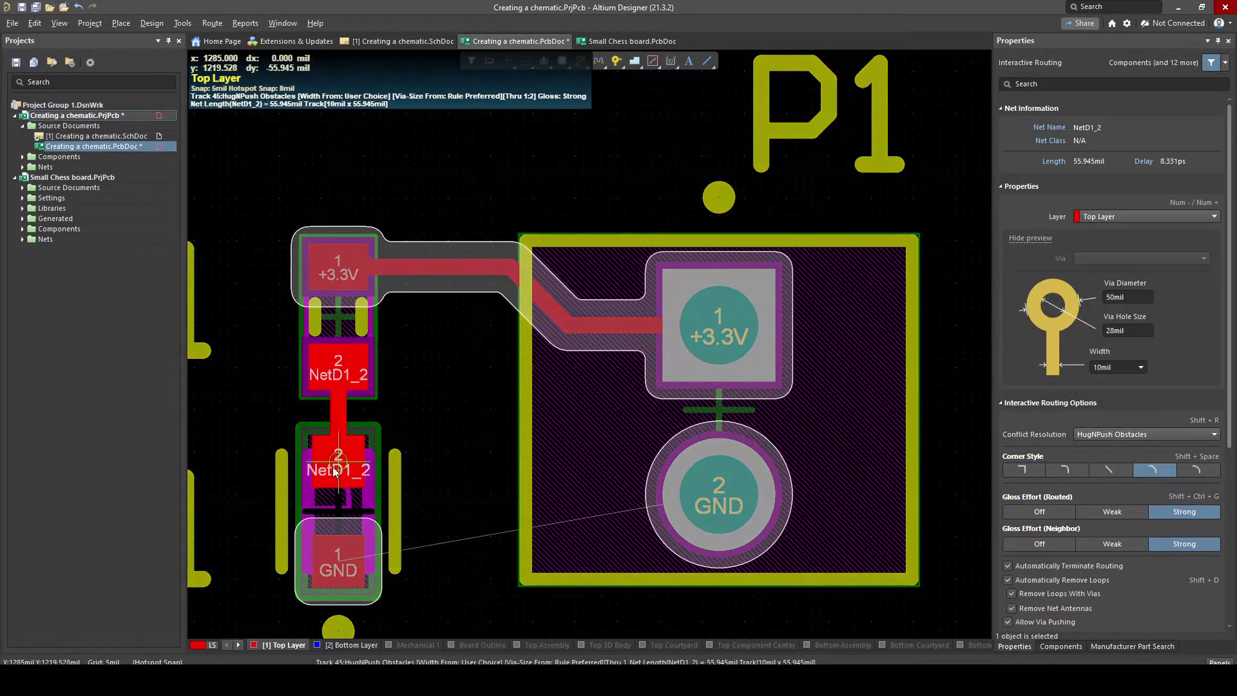
left_click(339, 368)
right_click(533, 527)
Step: Route the GND net with a 10 mil Top Layer track from P1 pad 2 to D1 pad 1
key("p")
key("t")
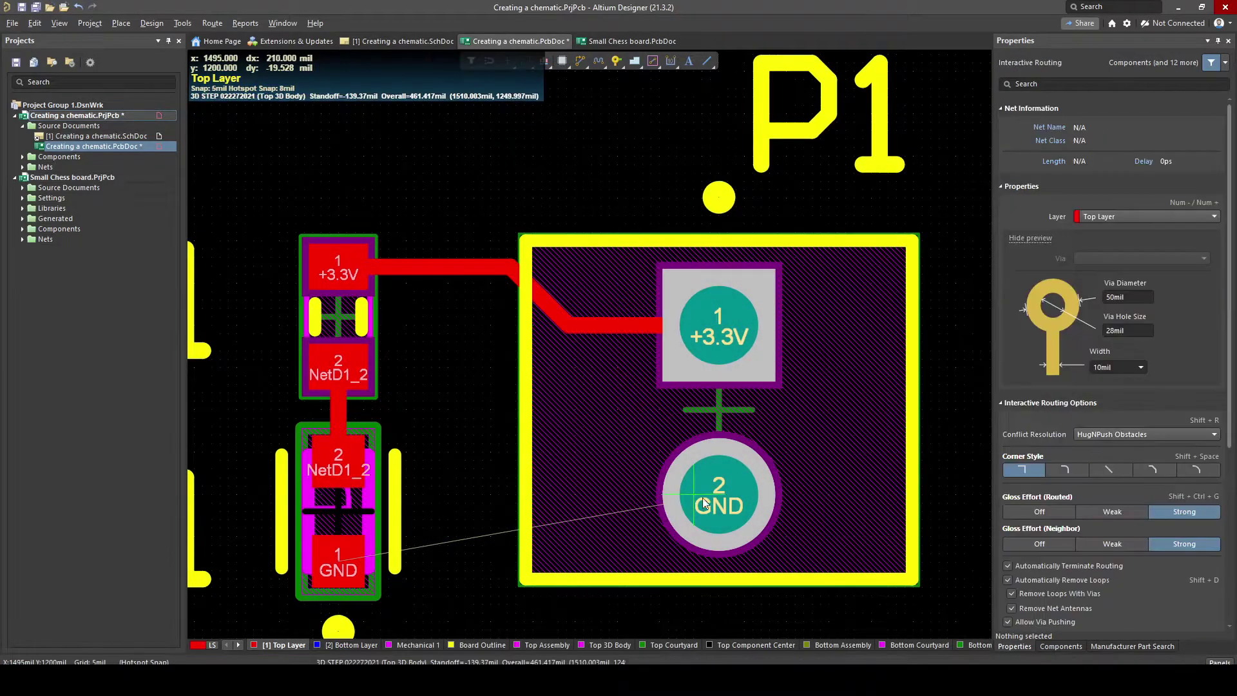
left_click(671, 506)
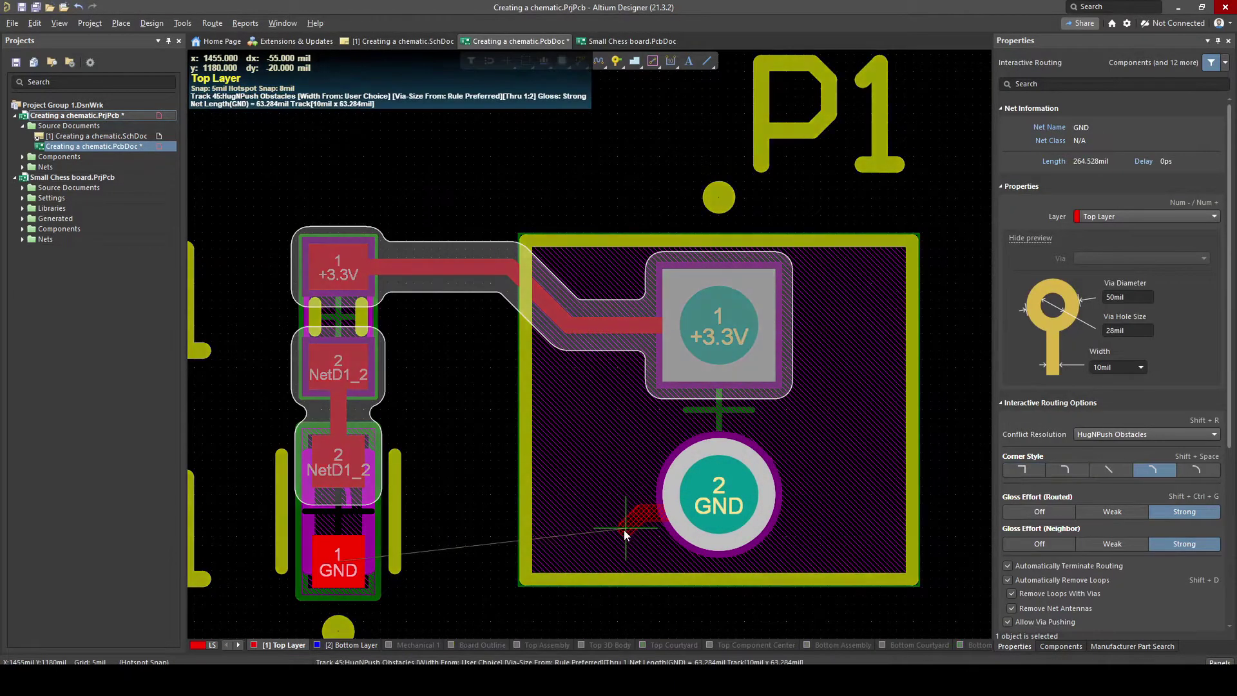
left_click(340, 559)
scroll(524, 374, "down", 3, "ctrl")
right_click(493, 364)
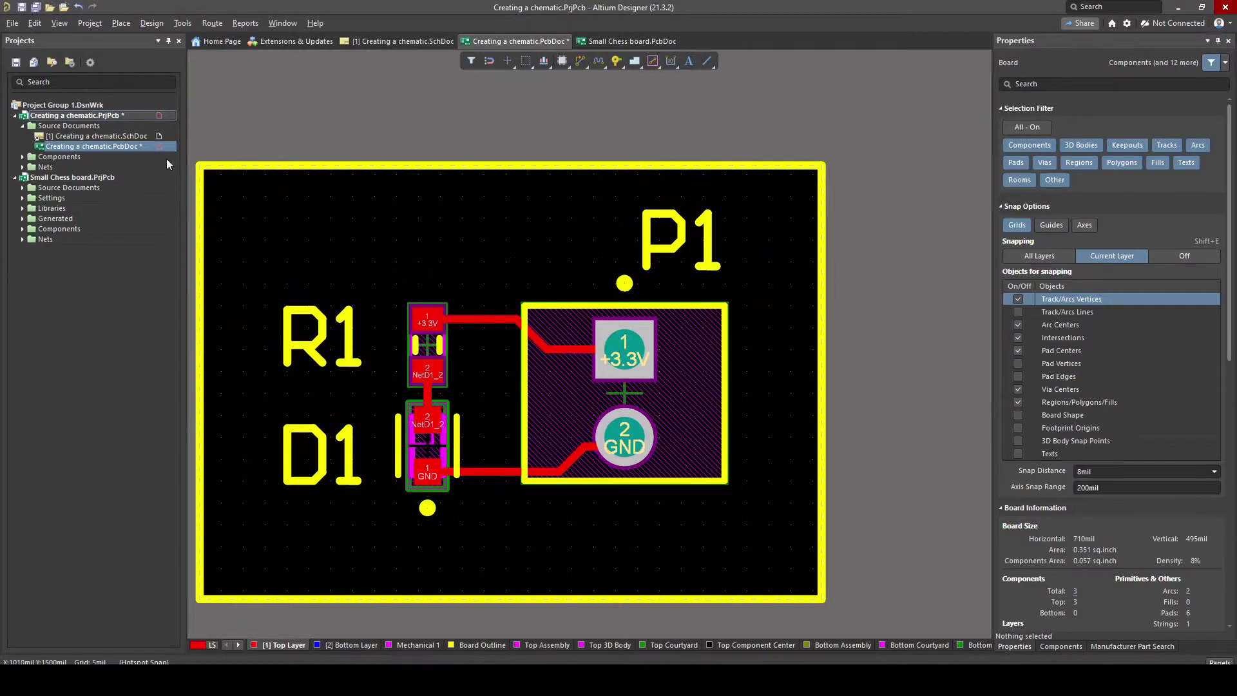
Step: Check the routed tracks between P1, R1 and D1 against the connections in the schematic
double_click(135, 137)
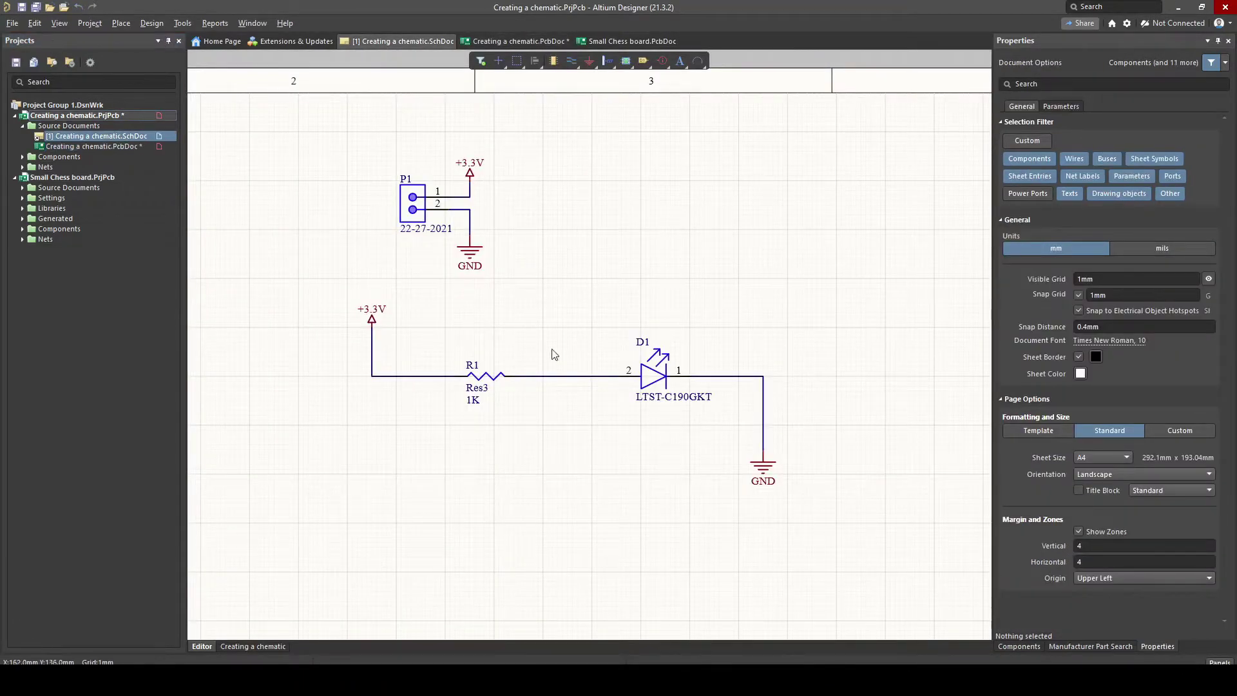
double_click(120, 147)
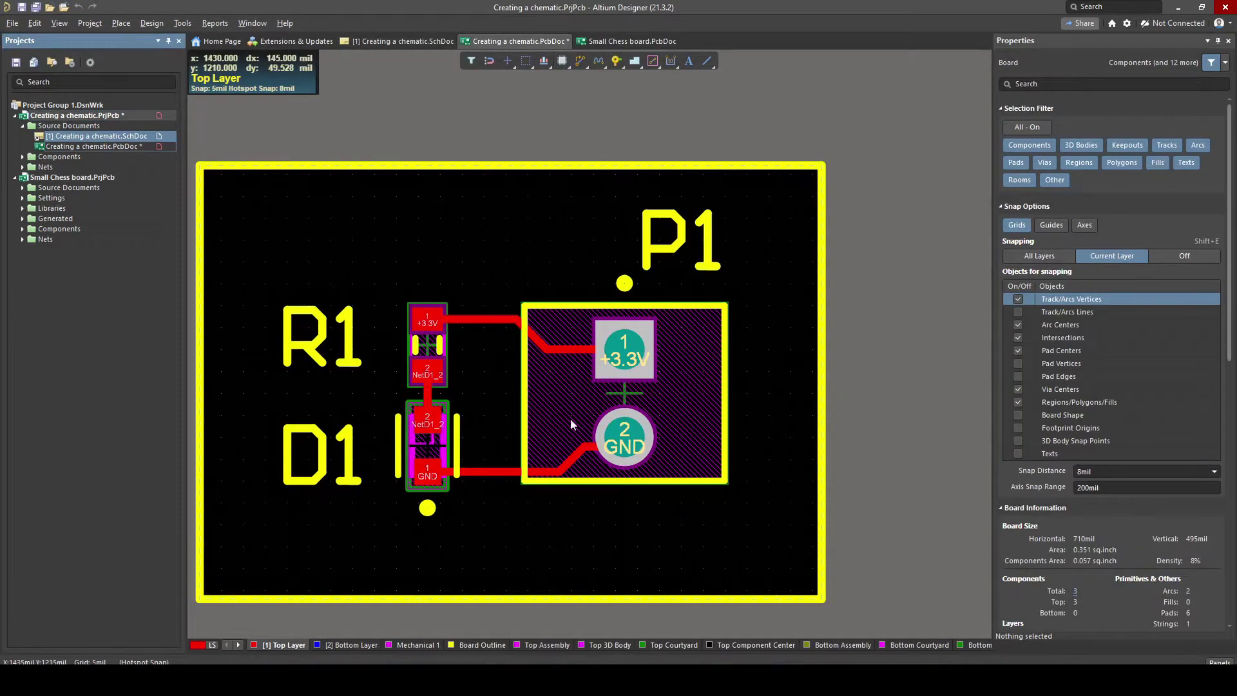
scroll(443, 415, "up", 1, "ctrl")
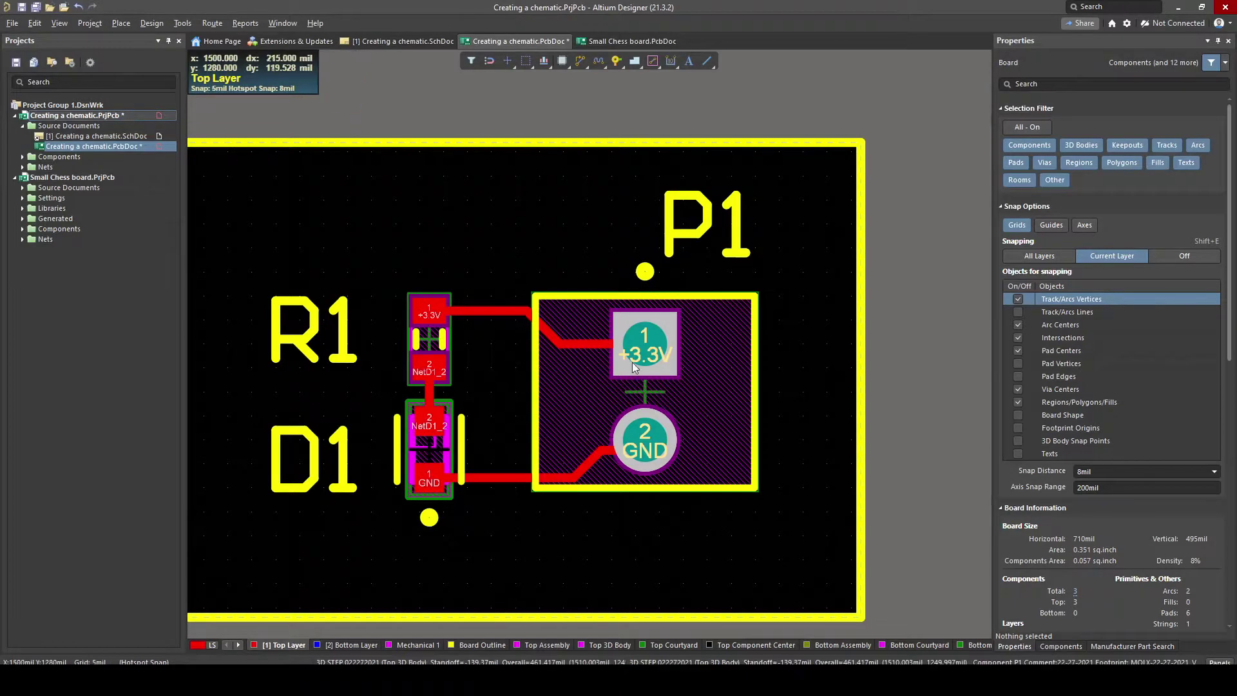
double_click(95, 136)
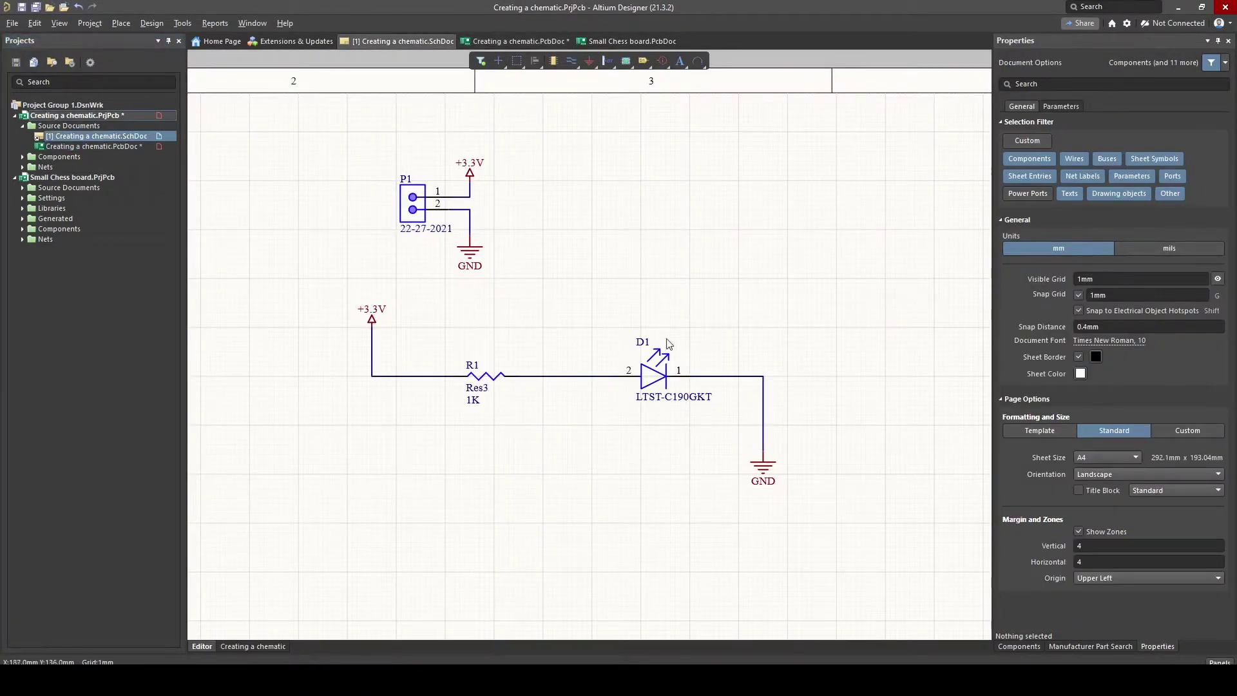
double_click(93, 146)
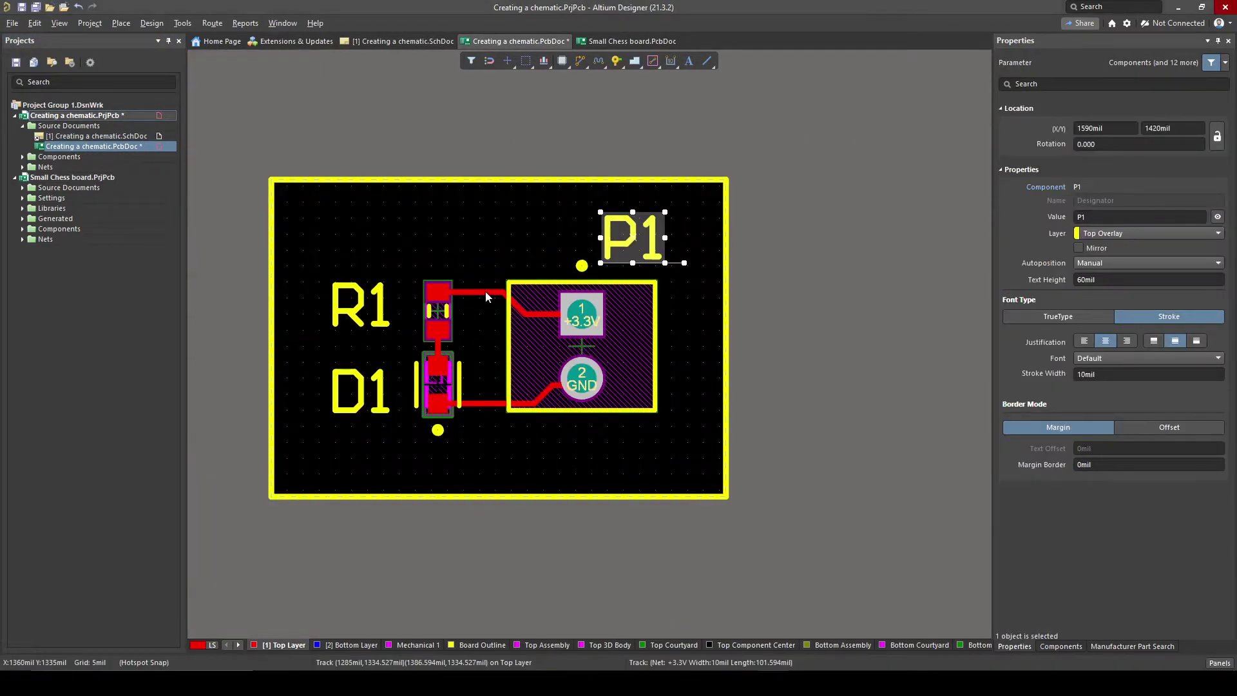
Step: Delete the +3.3V track between R1 and P1 and the NetD1_2 track between R1 and D1
left_click(513, 301)
key("Delete")
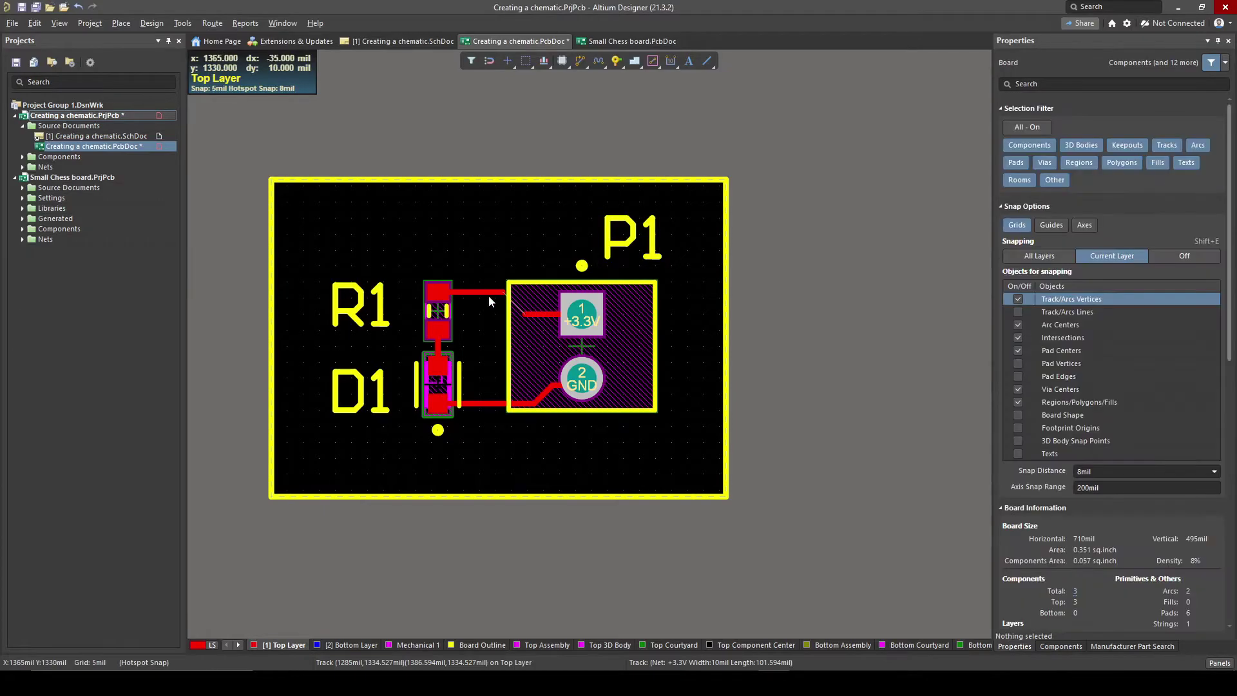
left_click(485, 291)
key("Delete")
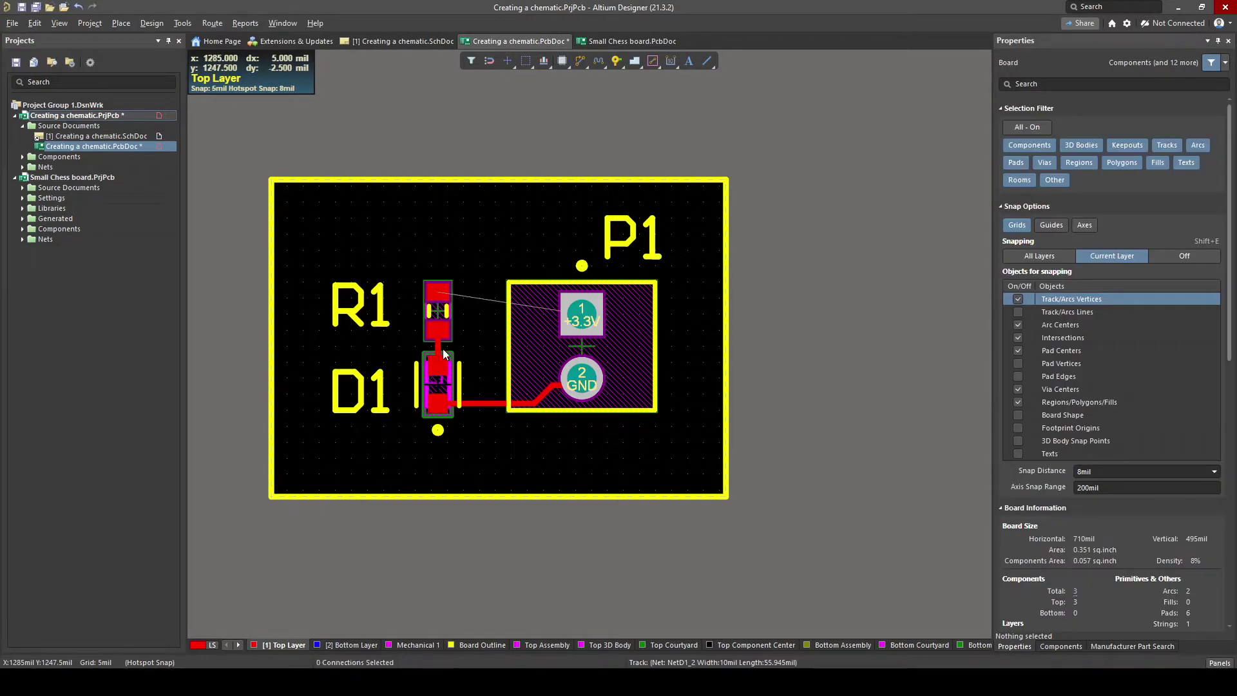
left_click(438, 341)
key("Delete")
Step: Flip R1 to the Bottom Layer above D1 and check its placement in the 3D view before returning to 2D
left_click_drag(437, 314, 439, 307)
key("l")
key("space")
key("space")
key("space")
key("space")
key("3")
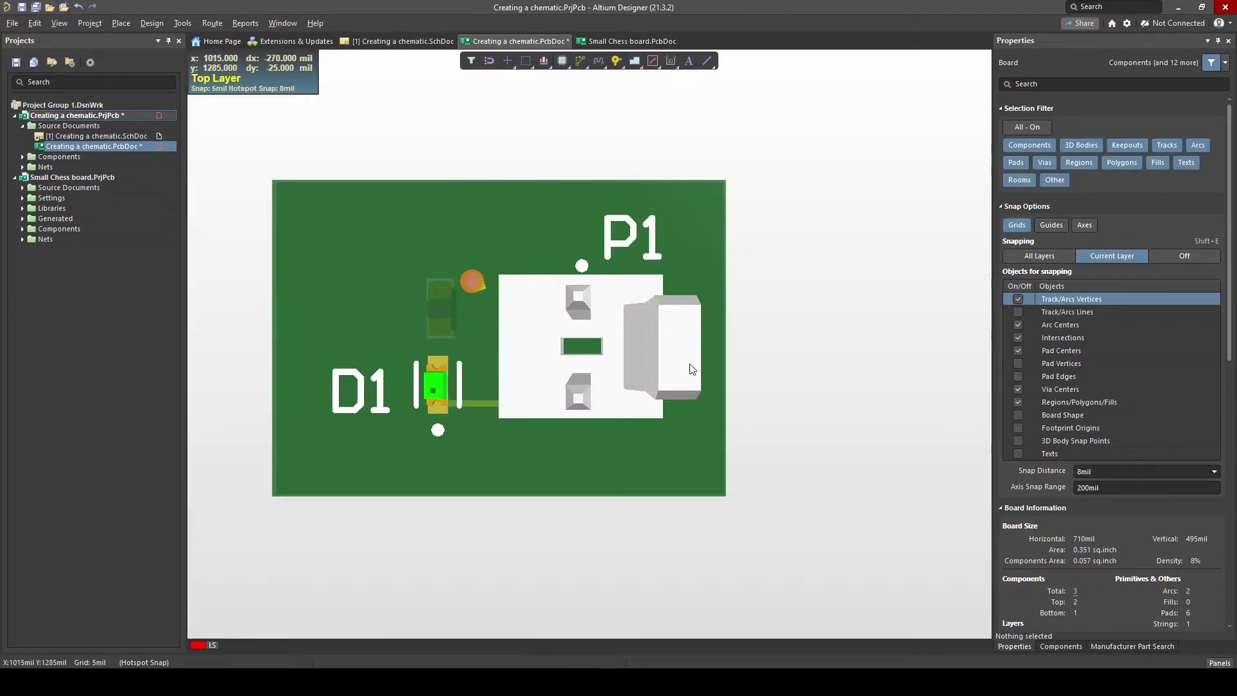
right_click_drag(475, 279, 442, 262, "shift")
key("2")
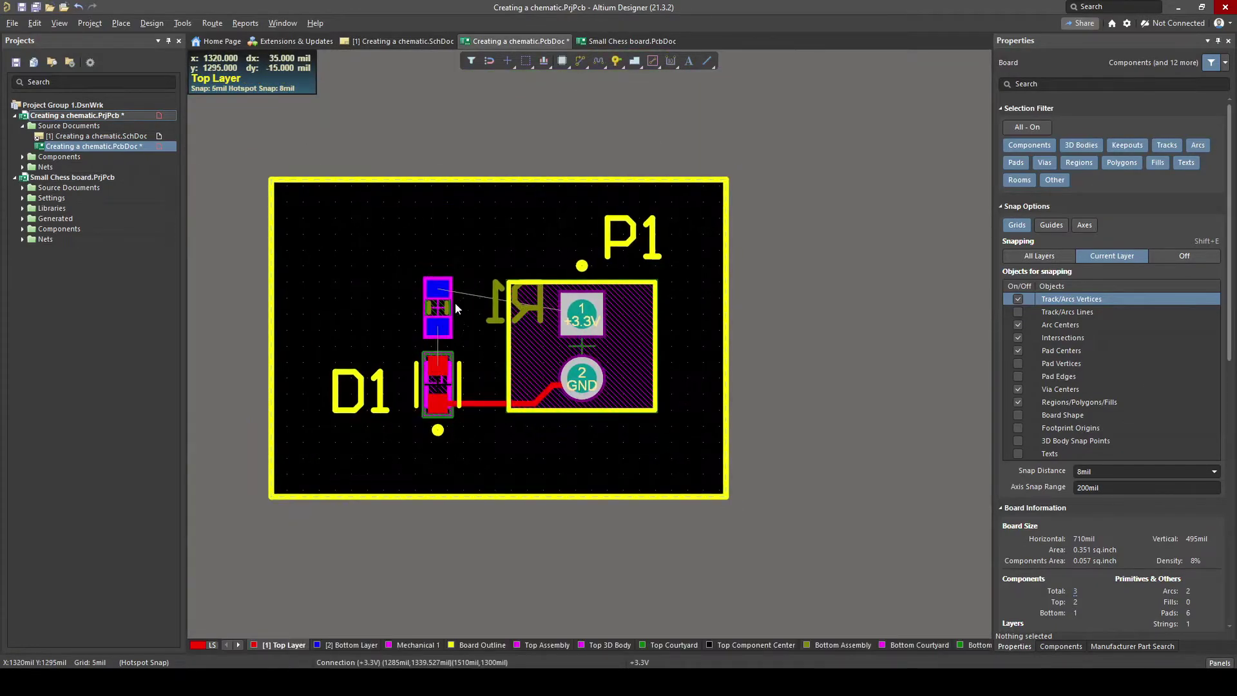
Step: Route a 10 mil Bottom Layer track about 81 mil long from R1 pad 2 to a free spot beside R1, above the D1 designator
scroll(435, 263, "up", 2, "ctrl")
scroll(435, 264, "up", 2, "ctrl")
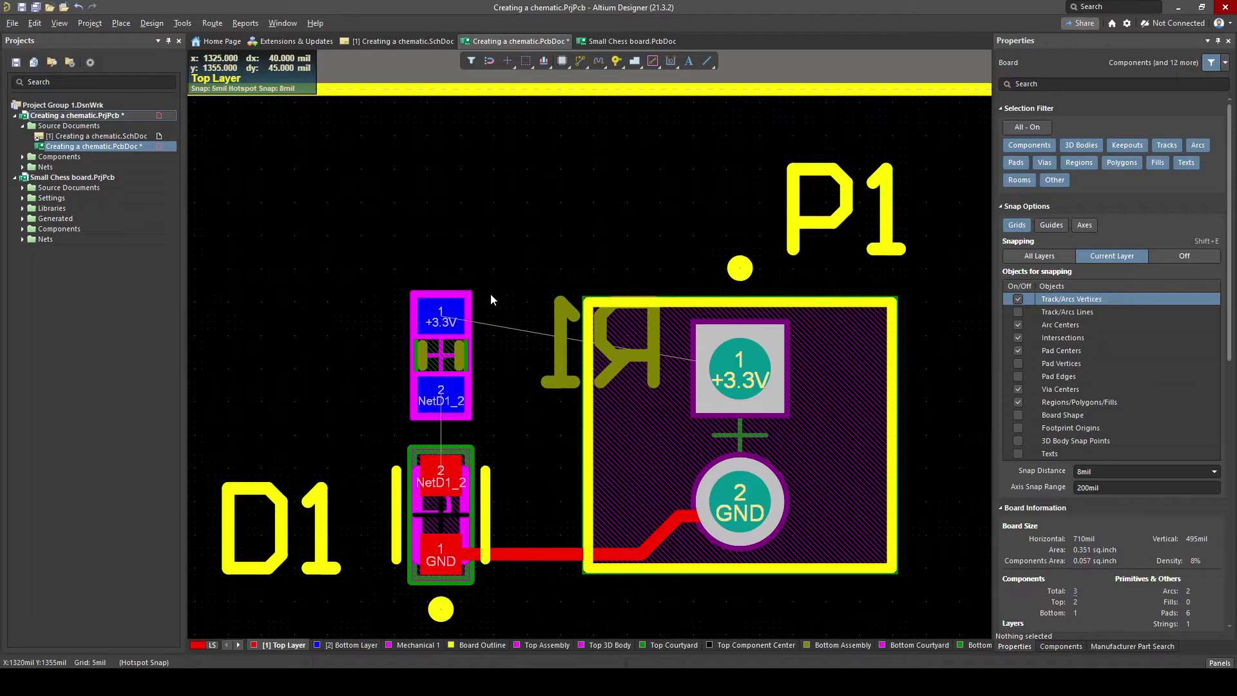
key("p")
key("t")
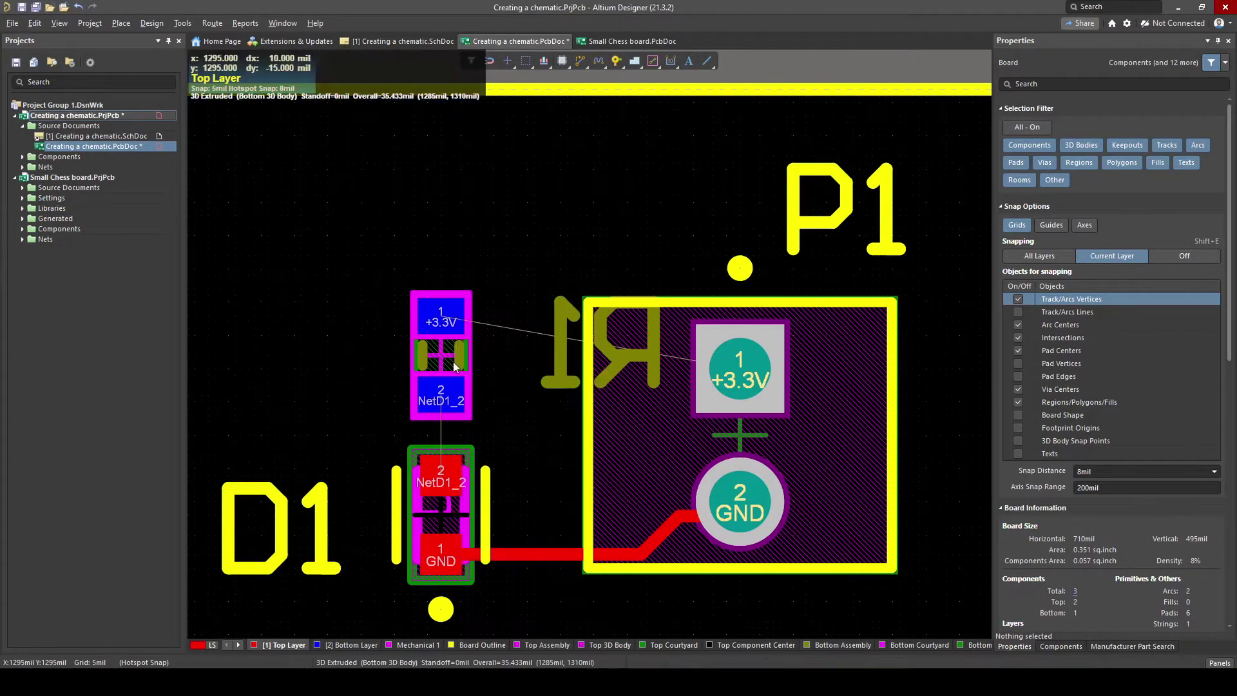
left_click(441, 401)
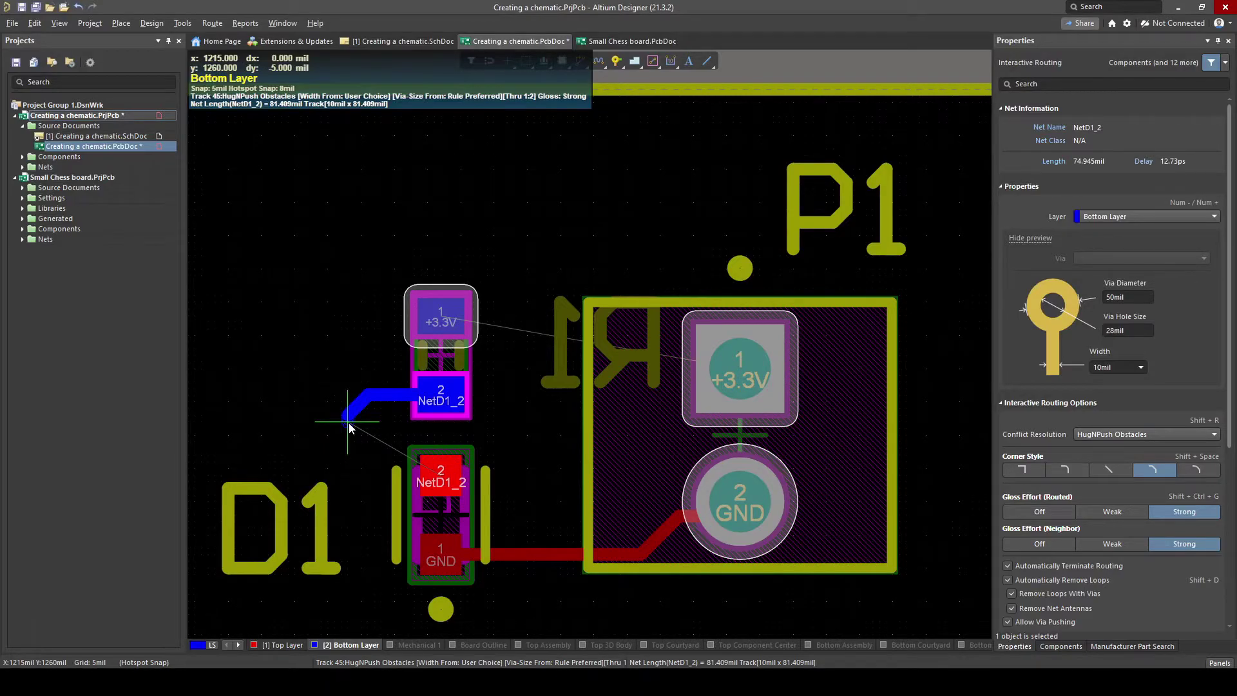
left_click(348, 423)
right_click(348, 422)
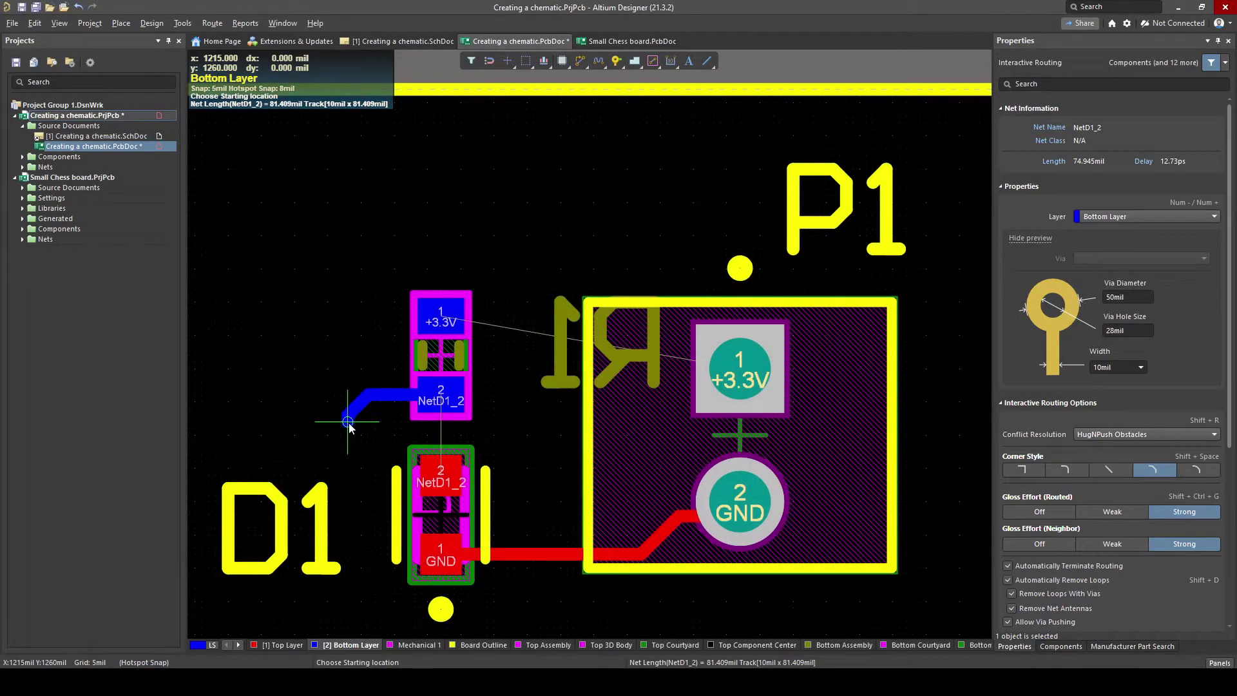
Step: Place a 50 mil via with a 28 mil hole on the free end of the NetD1_2 track beside R1
key("p")
key("v")
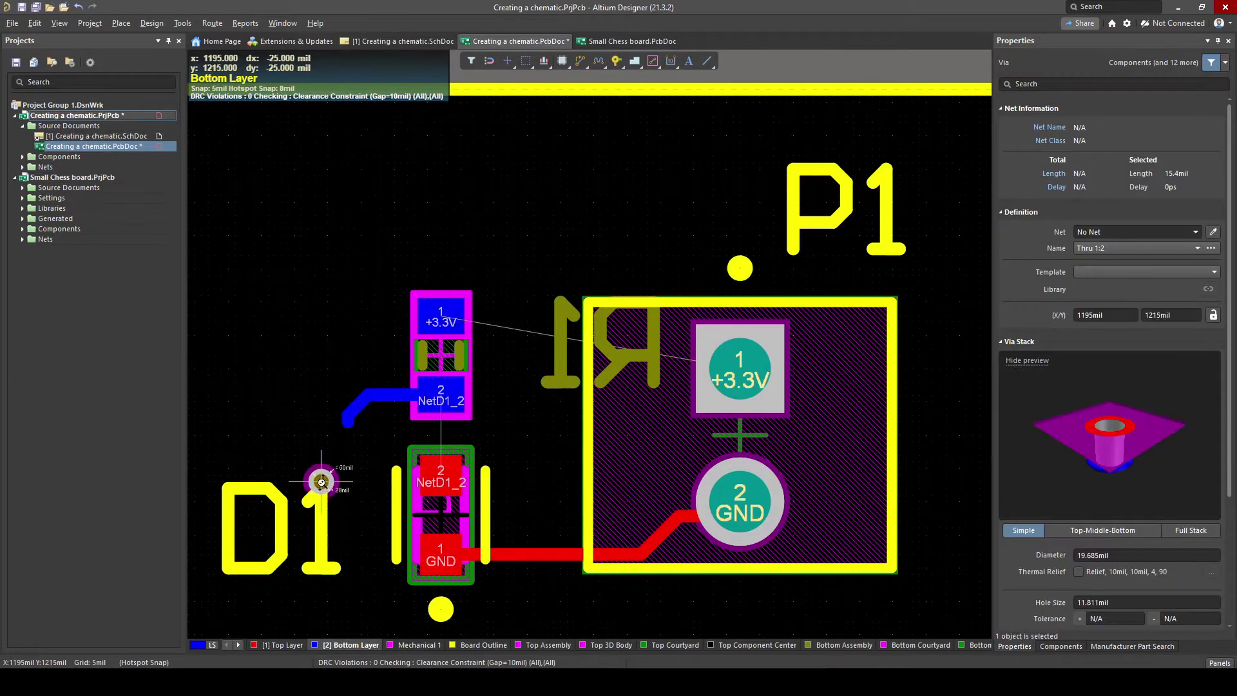
scroll(321, 482, "up", 4, "ctrl")
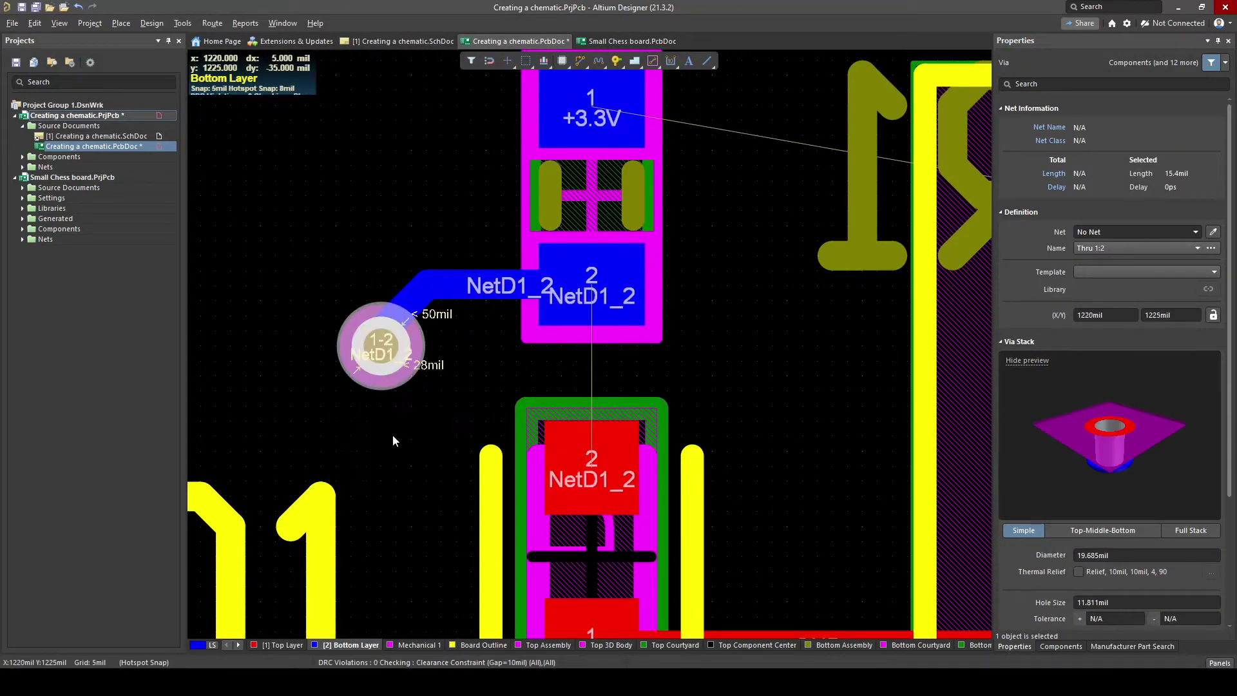
left_click(388, 389)
scroll(388, 389, "down", 2, "ctrl")
scroll(480, 386, "up", 2, "ctrl")
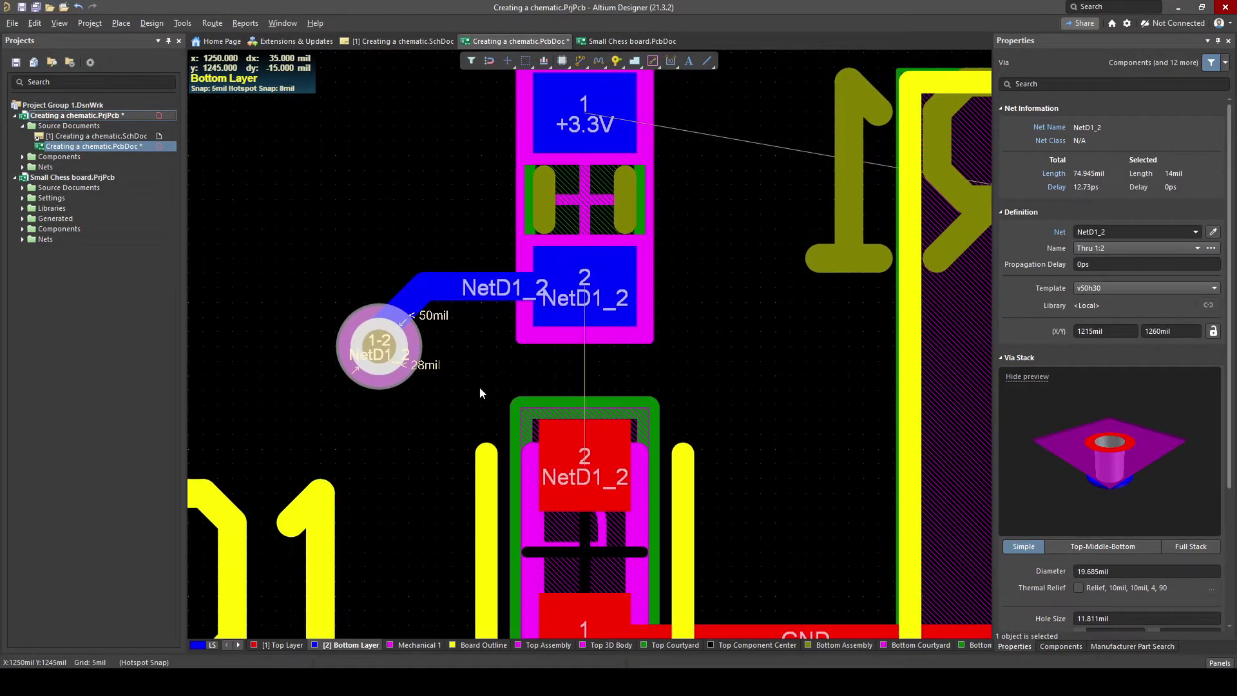
Step: Route a 10 mil Top Layer track about 96 mil long from D1 pad 2 to the NetD1_2 via
key("p")
key("t")
left_click(585, 464)
left_click(381, 344)
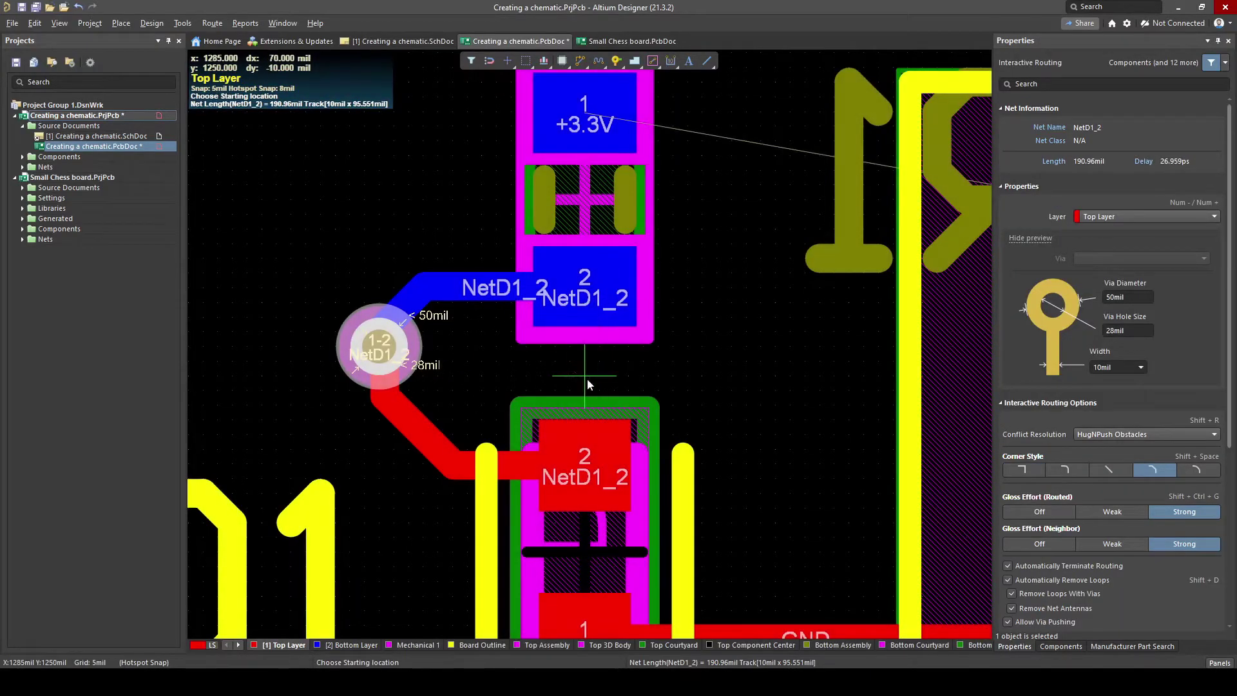
scroll(511, 317, "down", 2, "ctrl")
right_click(512, 317)
scroll(463, 323, "up", 1)
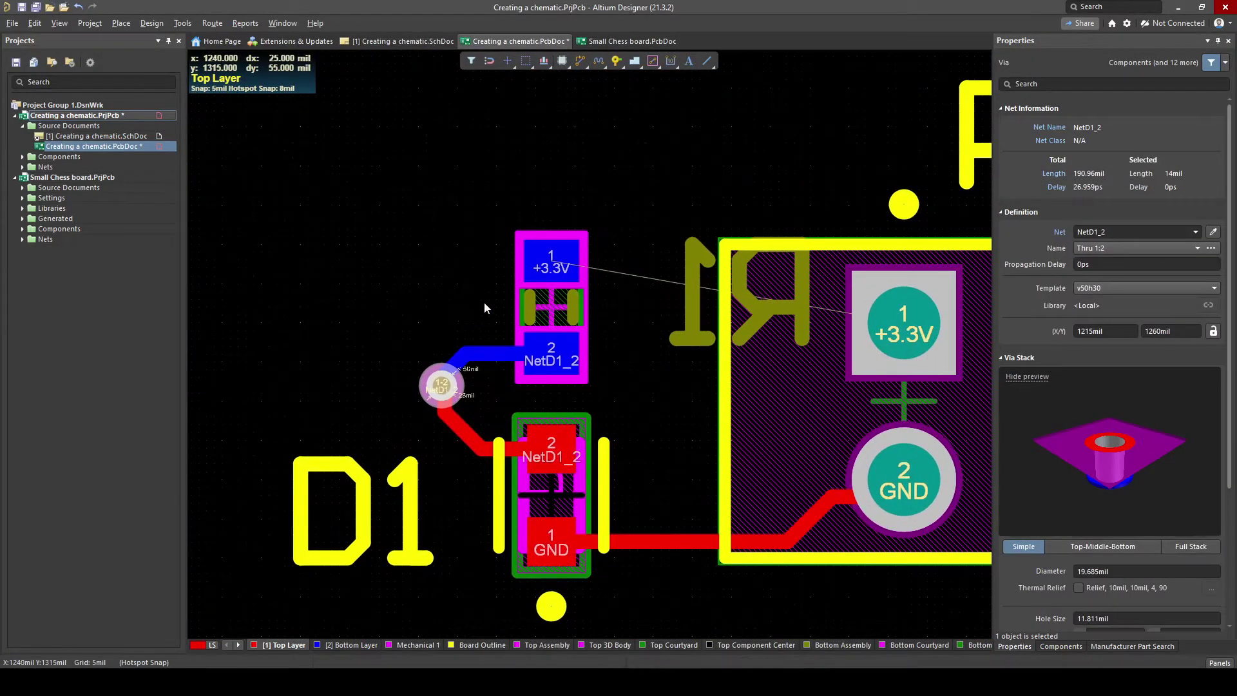
scroll(482, 322, "up", 3, "ctrl")
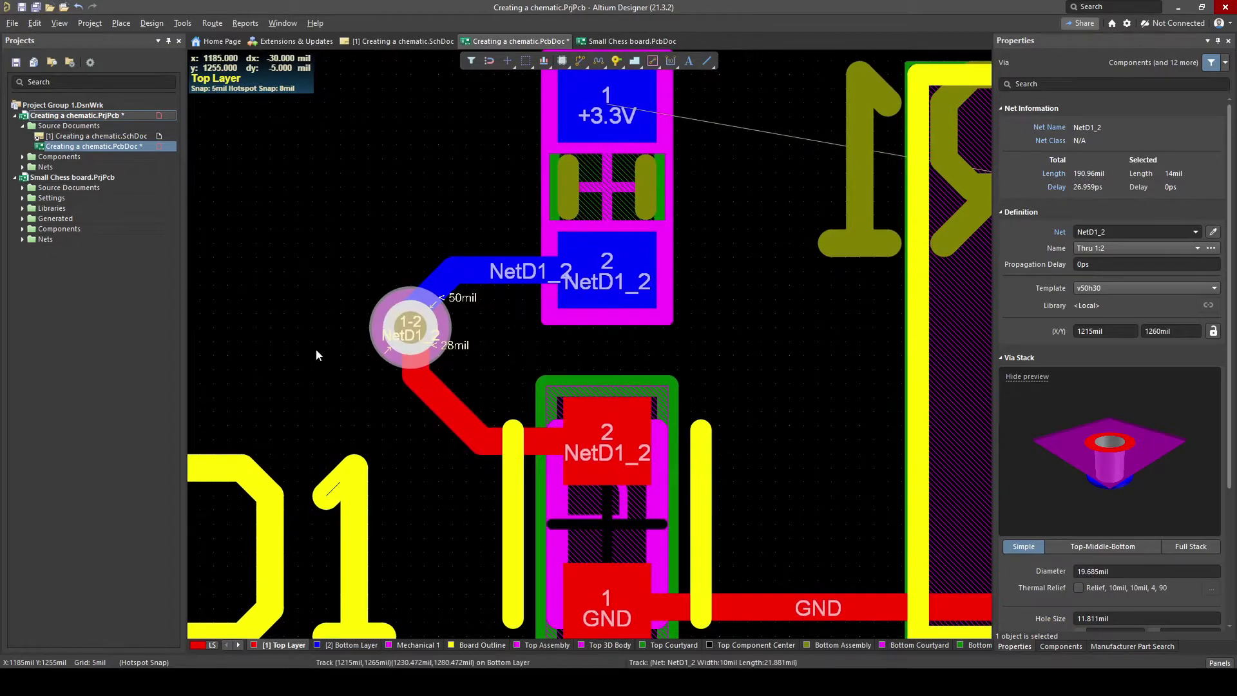
scroll(395, 315, "down", 2, "ctrl")
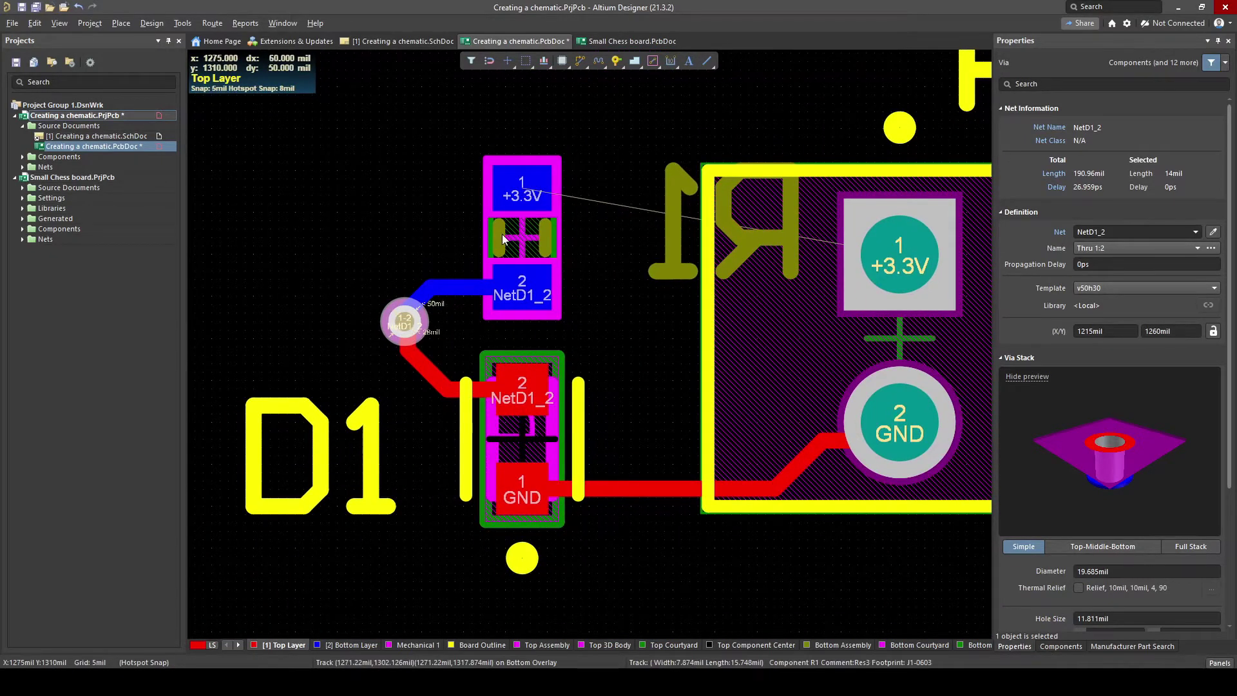
Step: Route a 10 mil Bottom Layer +3.3V track about 241 mil long from R1 pad 1 to P1 pad 1
key("p")
key("t")
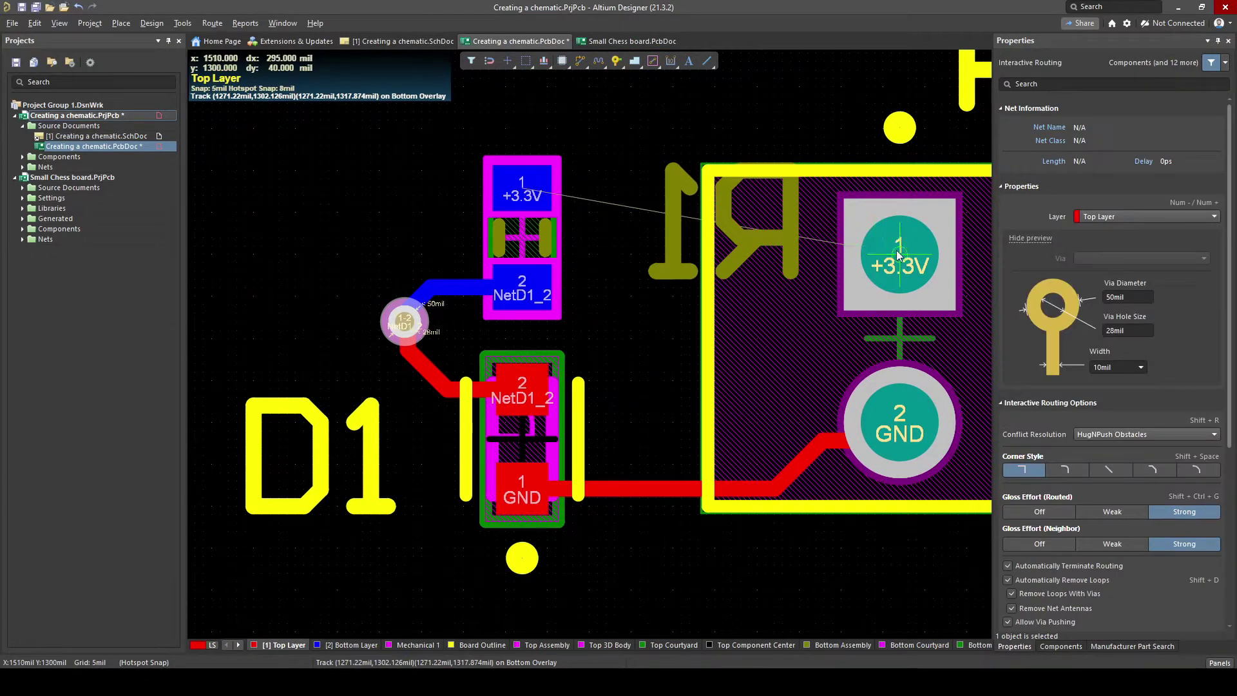
left_click(897, 256)
right_click(622, 196)
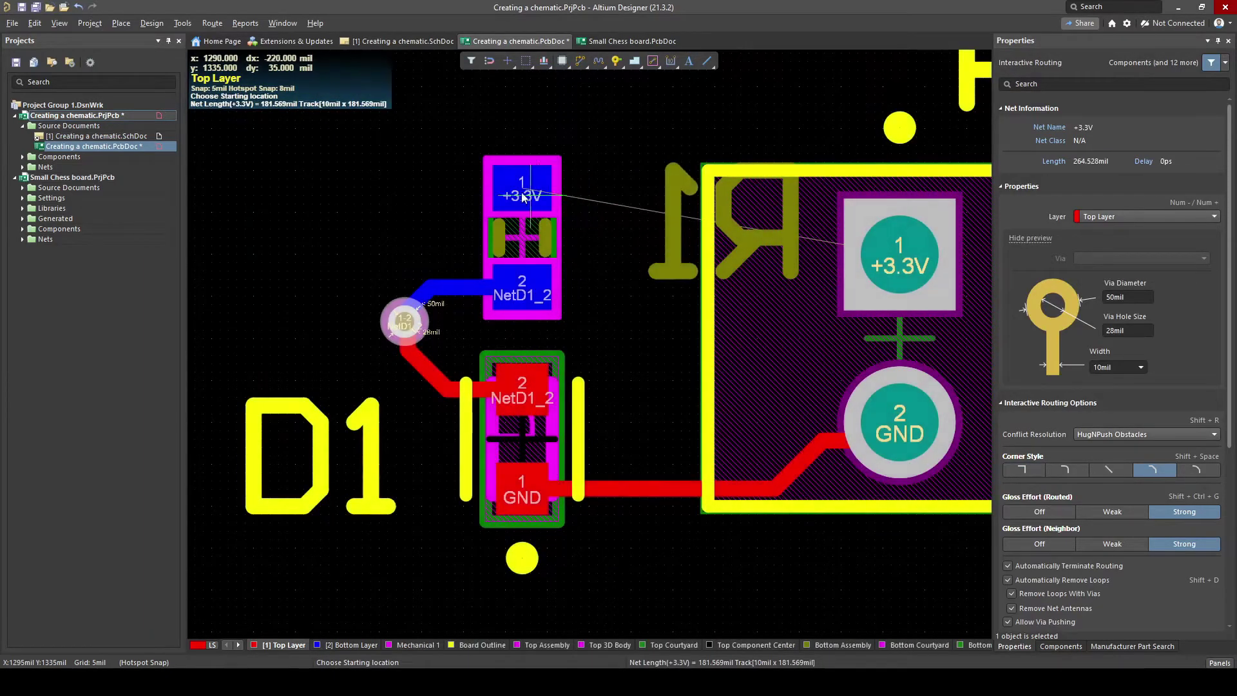
left_click(523, 198)
left_click(901, 261)
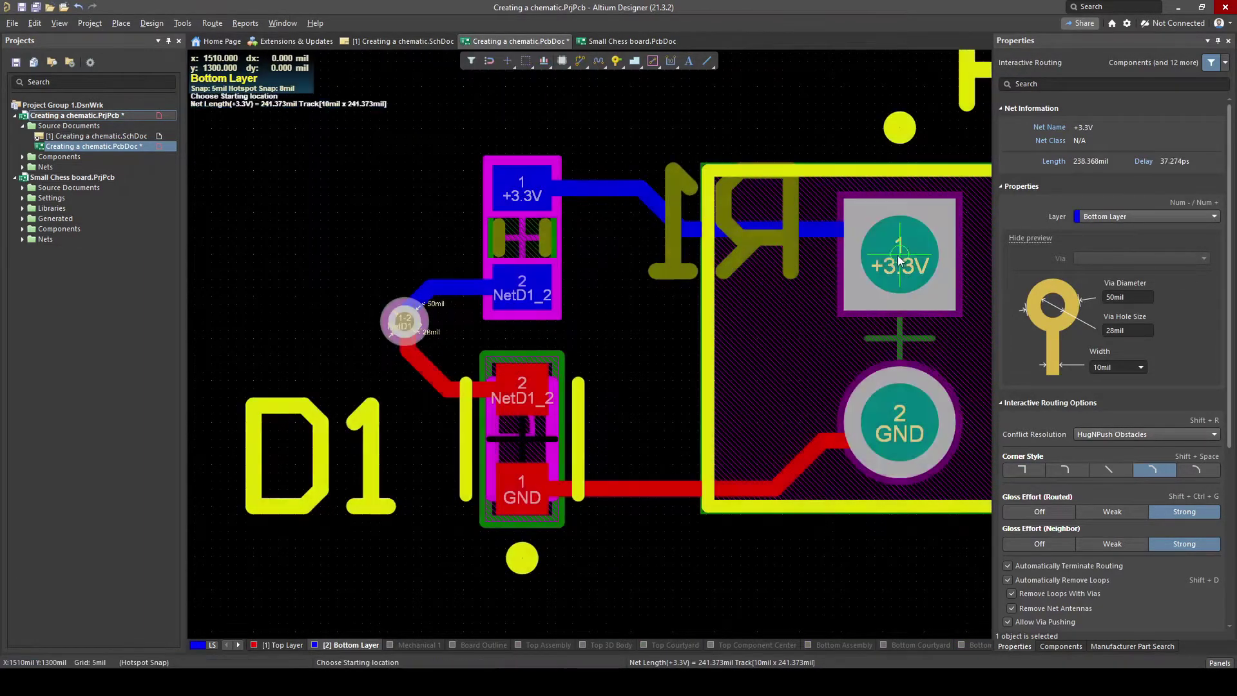
right_click(900, 261)
scroll(527, 240, "down", 1, "ctrl")
scroll(551, 308, "up", 4, "ctrl")
scroll(534, 222, "down", 3, "ctrl")
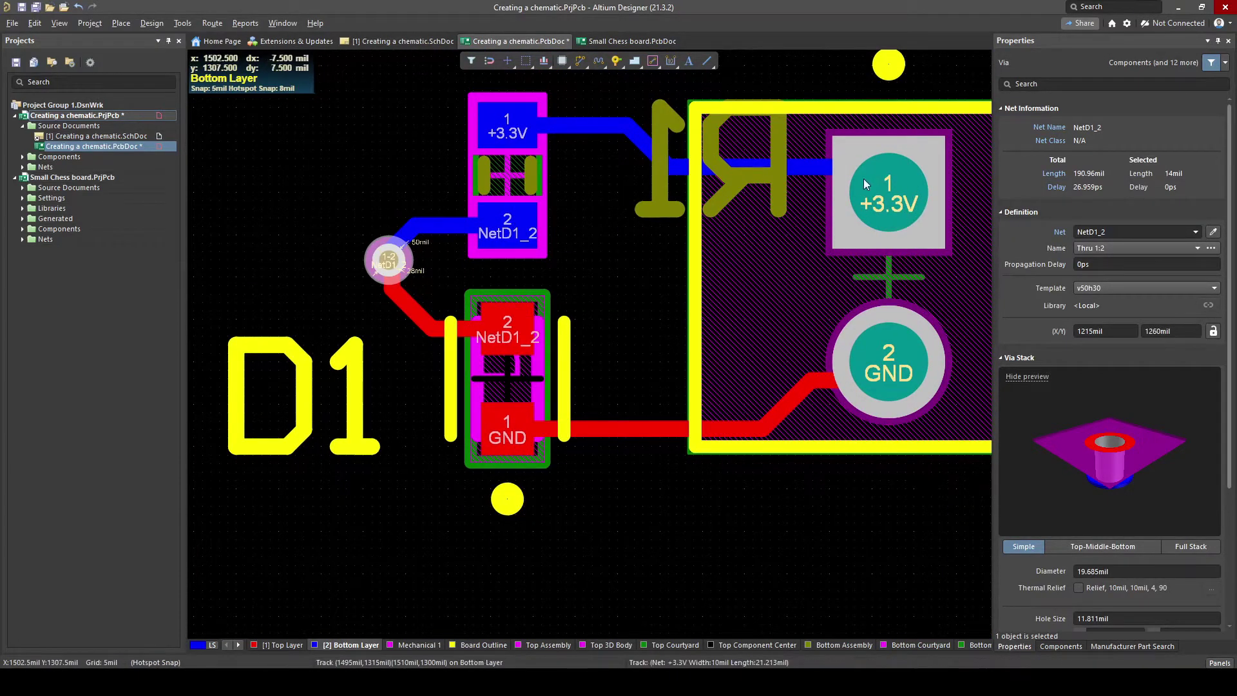
scroll(439, 245, "up", 1, "ctrl")
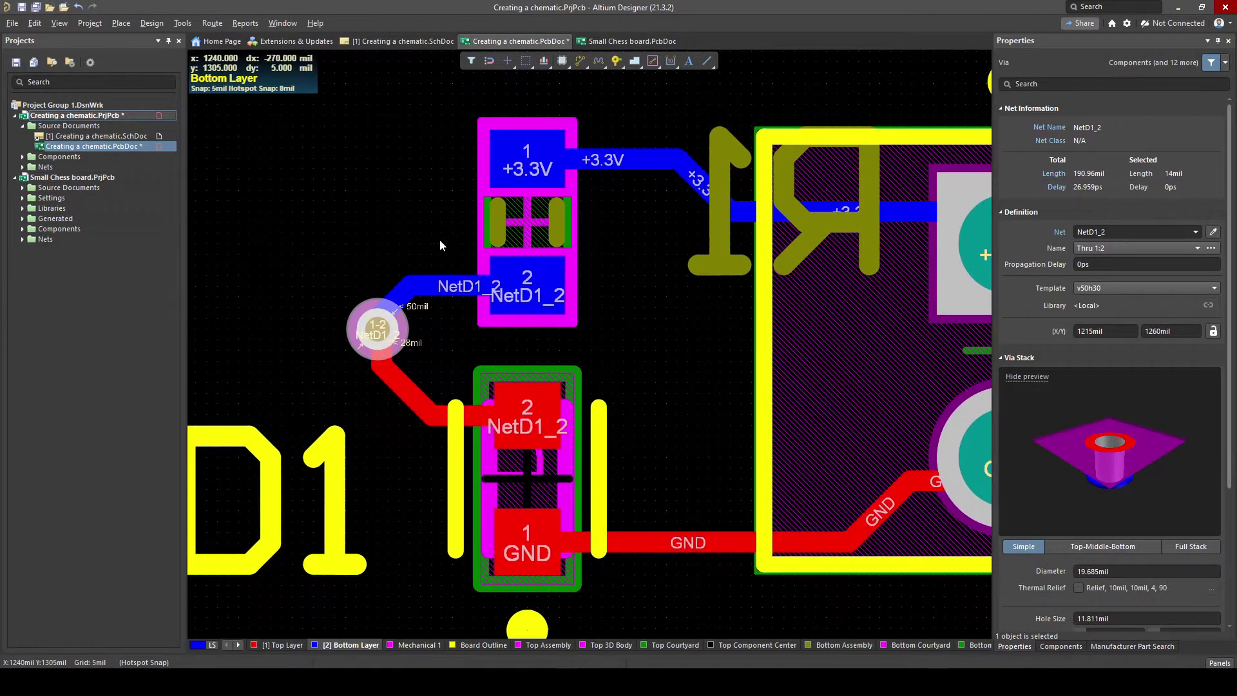
Step: Check the underside of the board with R1, its tracks and the via in the 3D view, and return to 2D
key("3")
scroll(586, 353, "down", 1, "ctrl")
right_click_drag(572, 349, 418, 323, "shift")
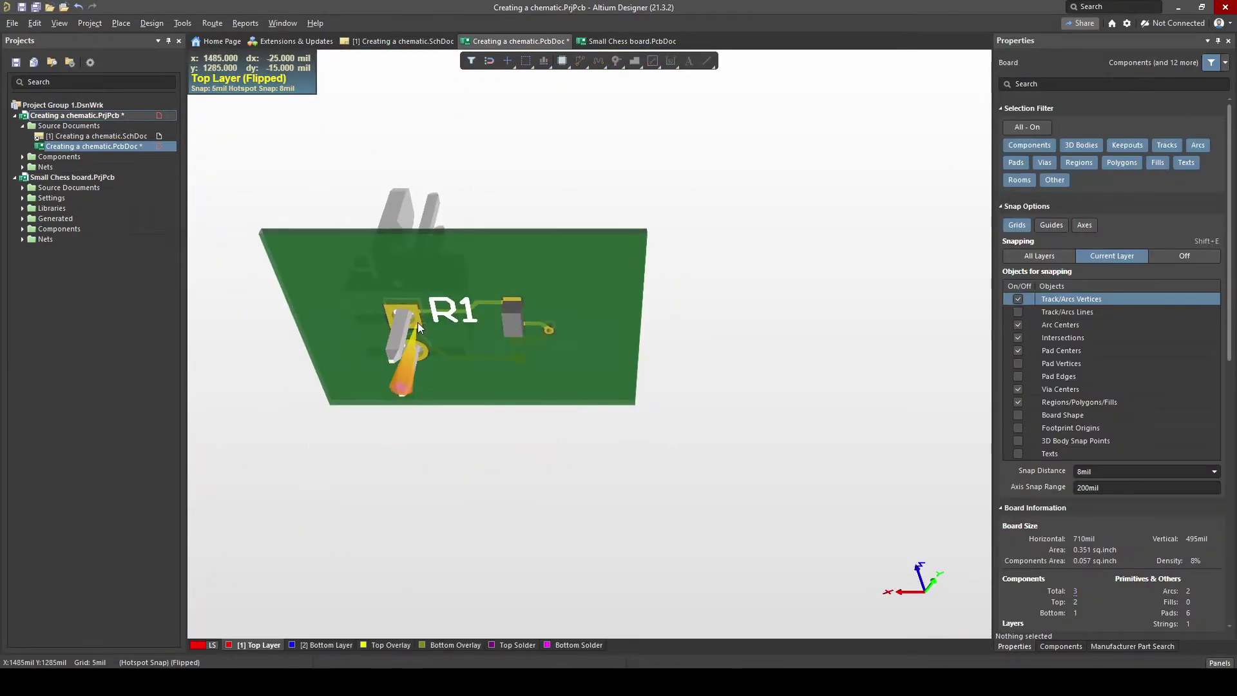
key("2")
key("ctrl+f")
scroll(425, 303, "up", 3, "ctrl")
right_click_drag(408, 277, 439, 307)
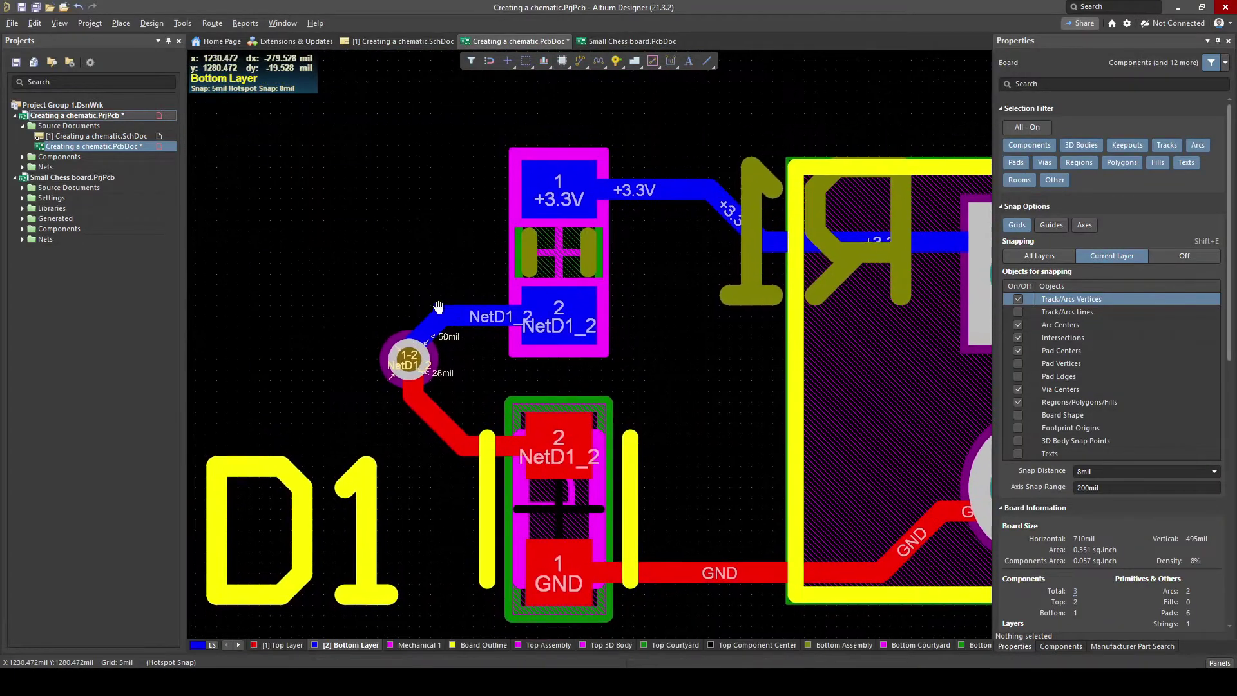
scroll(438, 307, "down", 3, "ctrl")
key("p")
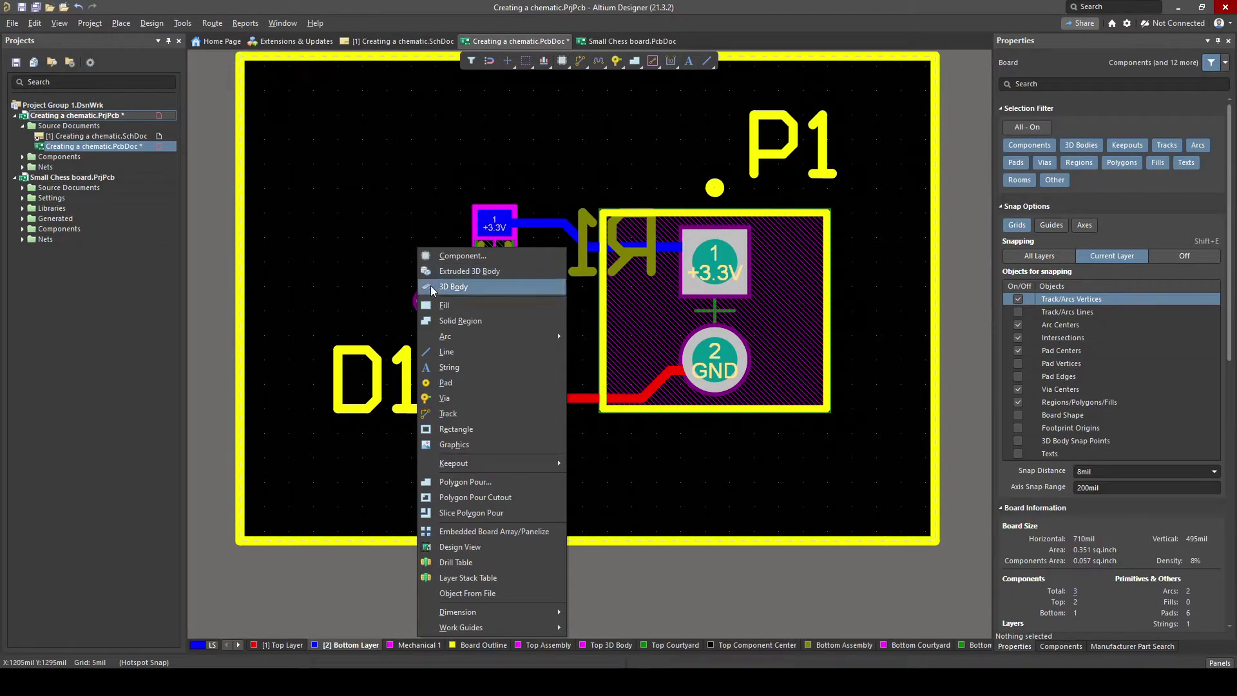
left_click(415, 169)
left_click(412, 167)
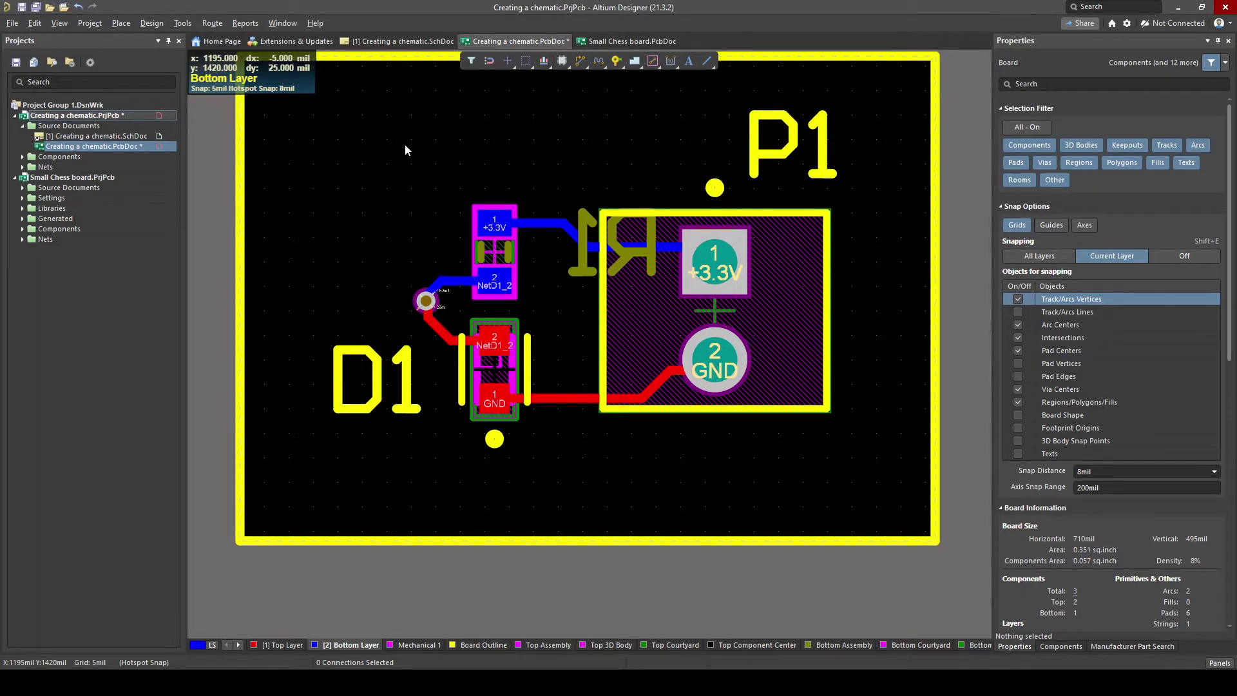
key("p")
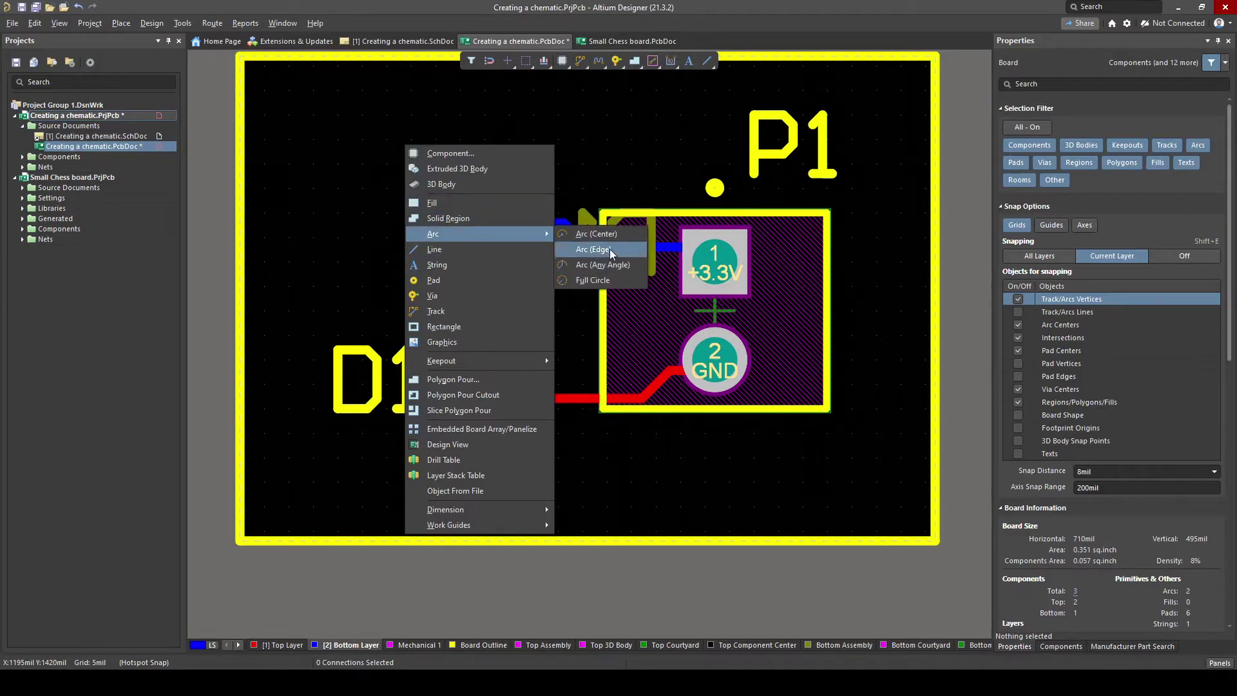
key("Escape")
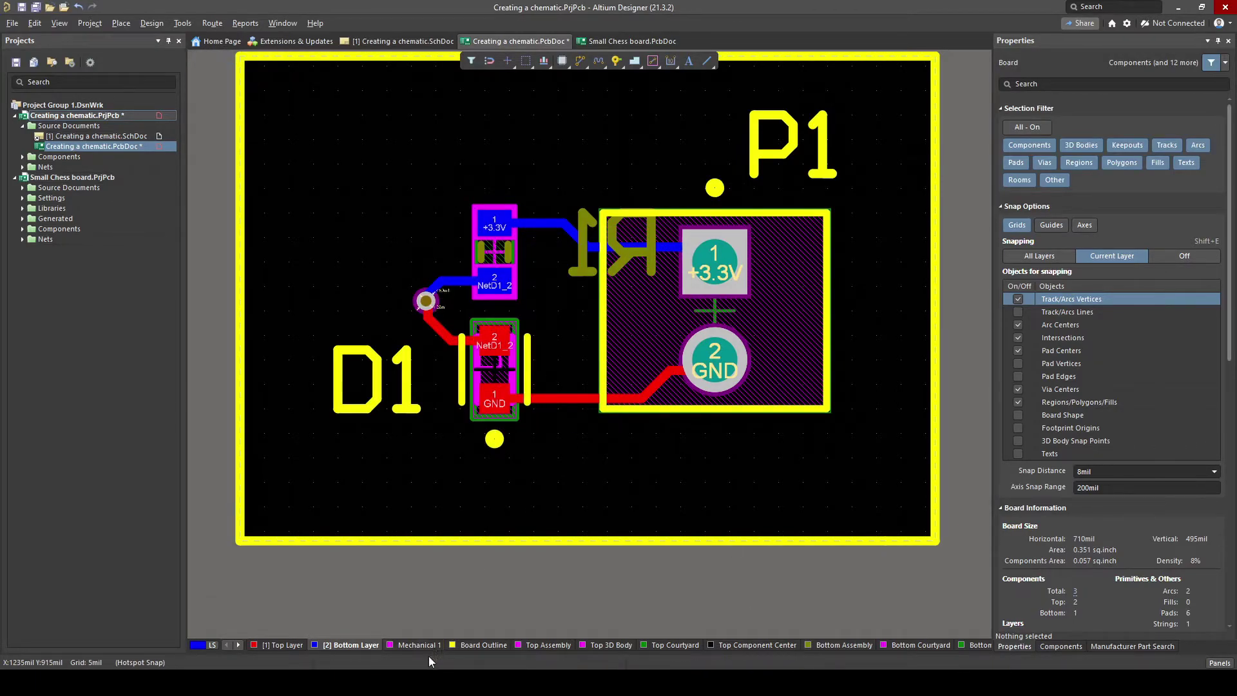
Step: Make Top Overlay the active layer and inspect the properties of the P1 and D1 designators
left_click(238, 645)
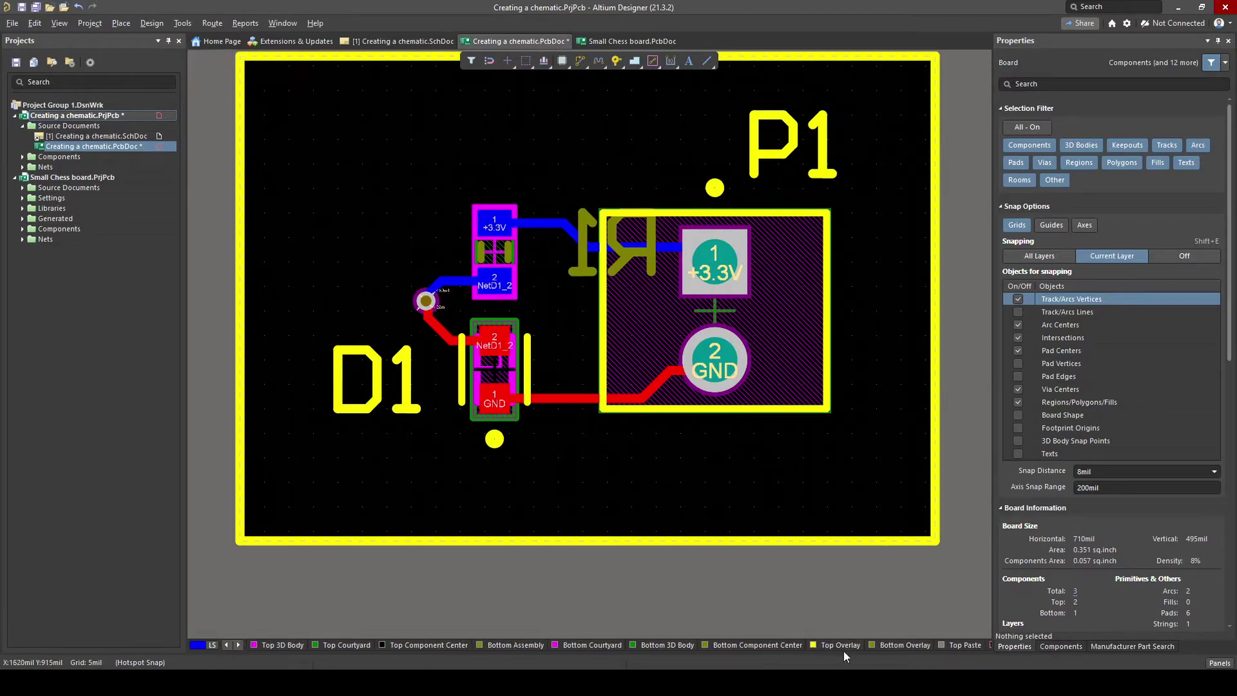
left_click(839, 645)
left_click(742, 181)
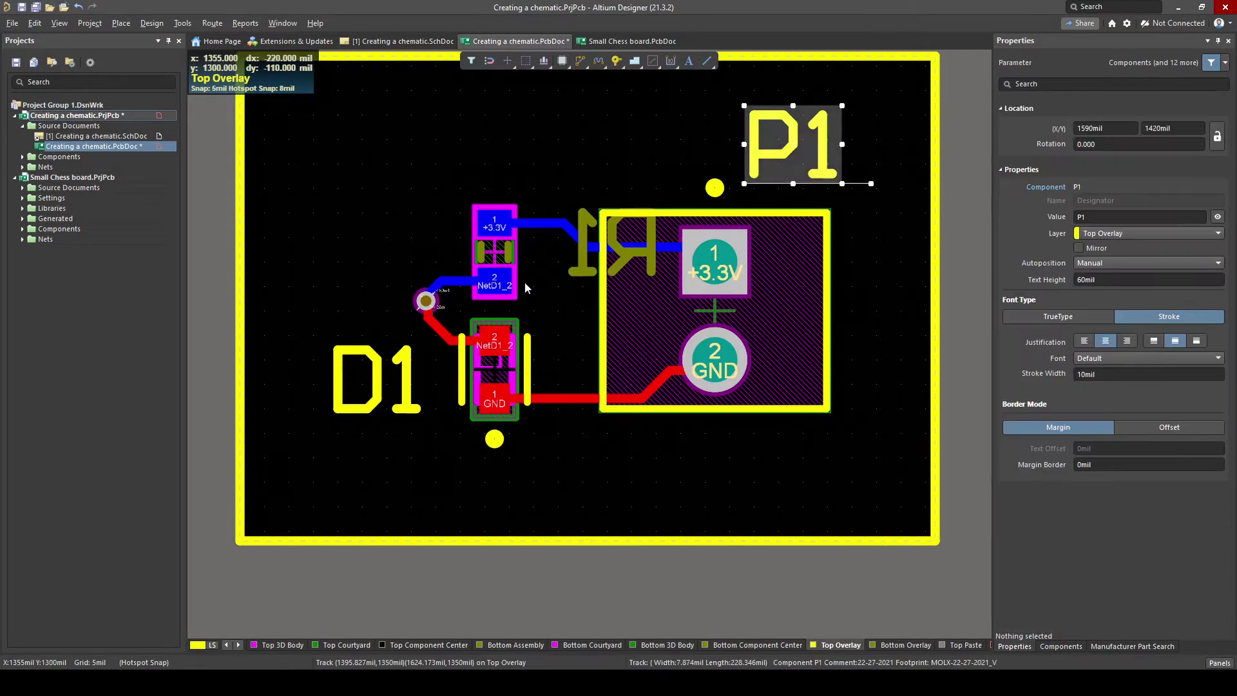
left_click(358, 361)
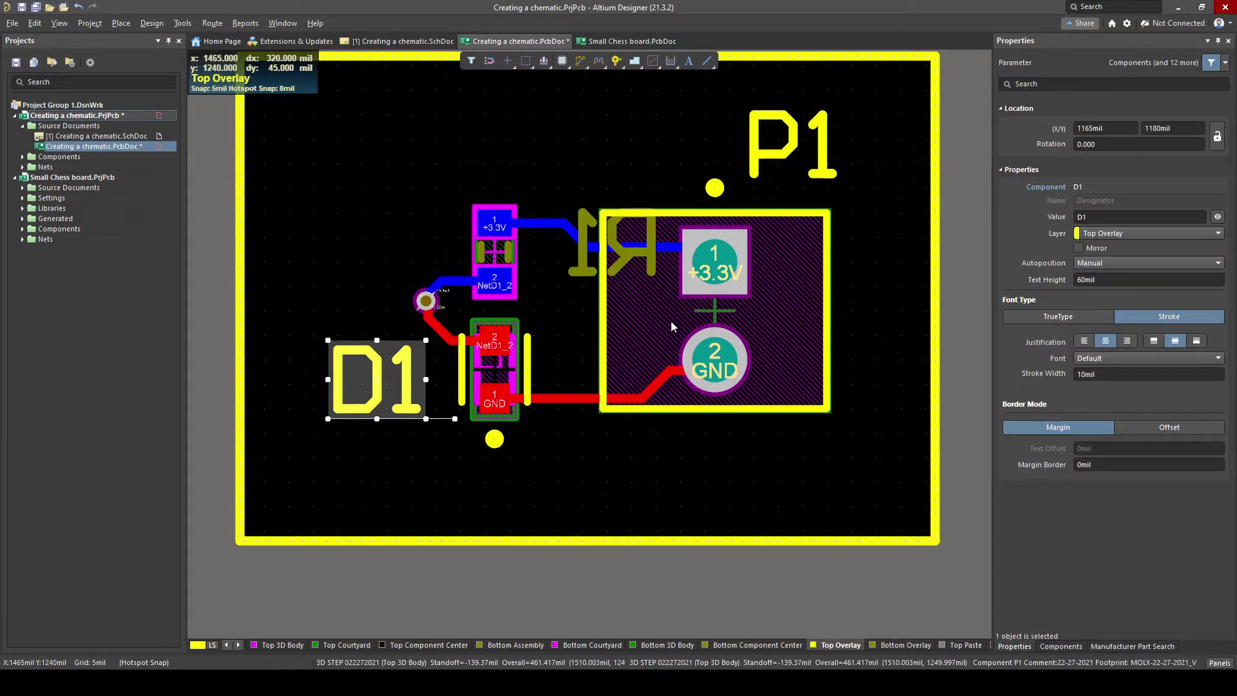
Step: Place the text "This is my first project" on the Top Overlay, above R1 near the board's upper-left corner
key("p")
key("s")
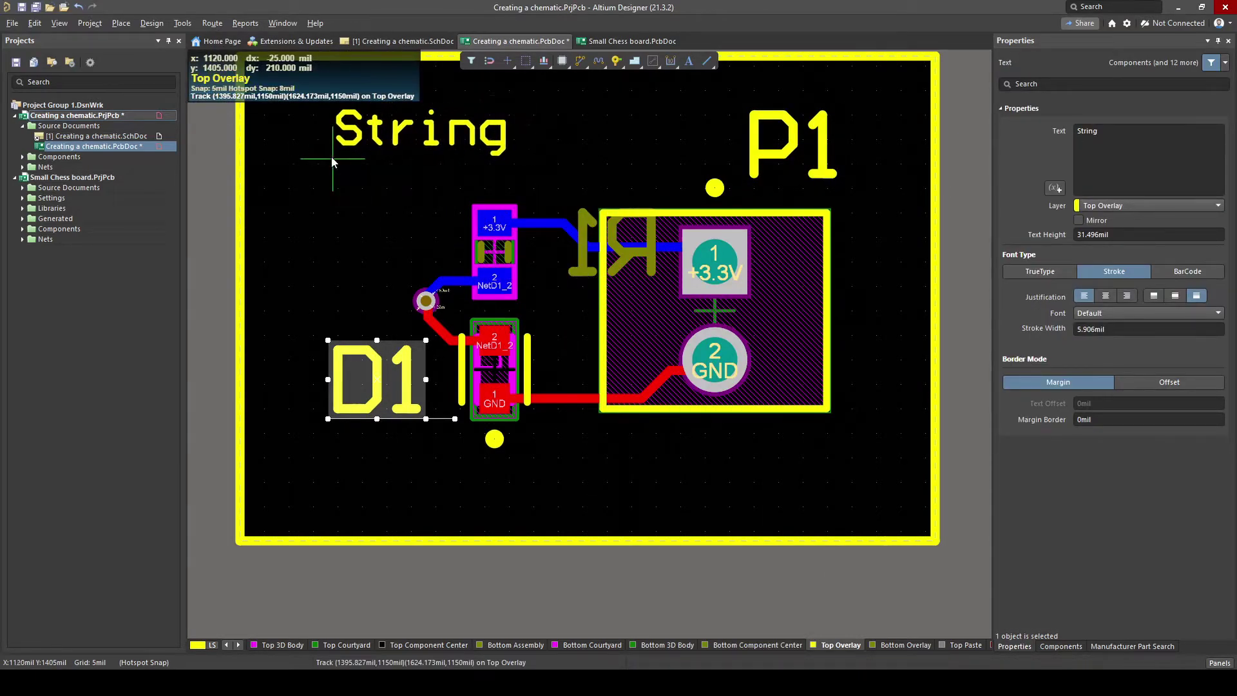
left_click(310, 153)
key("Escape")
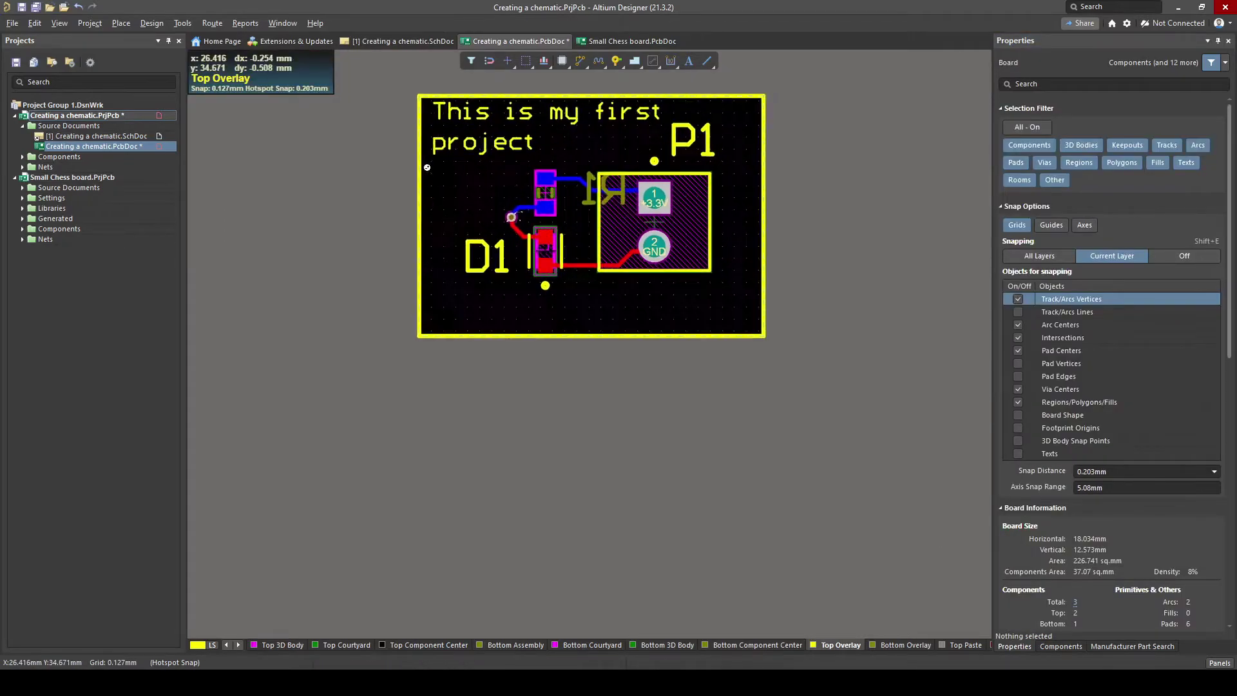
Step: Check the silkscreen text and components on both sides of the board in the 3D view, and return to 2D
scroll(416, 245, "up", 2, "ctrl")
scroll(416, 245, "up", 1)
key("3")
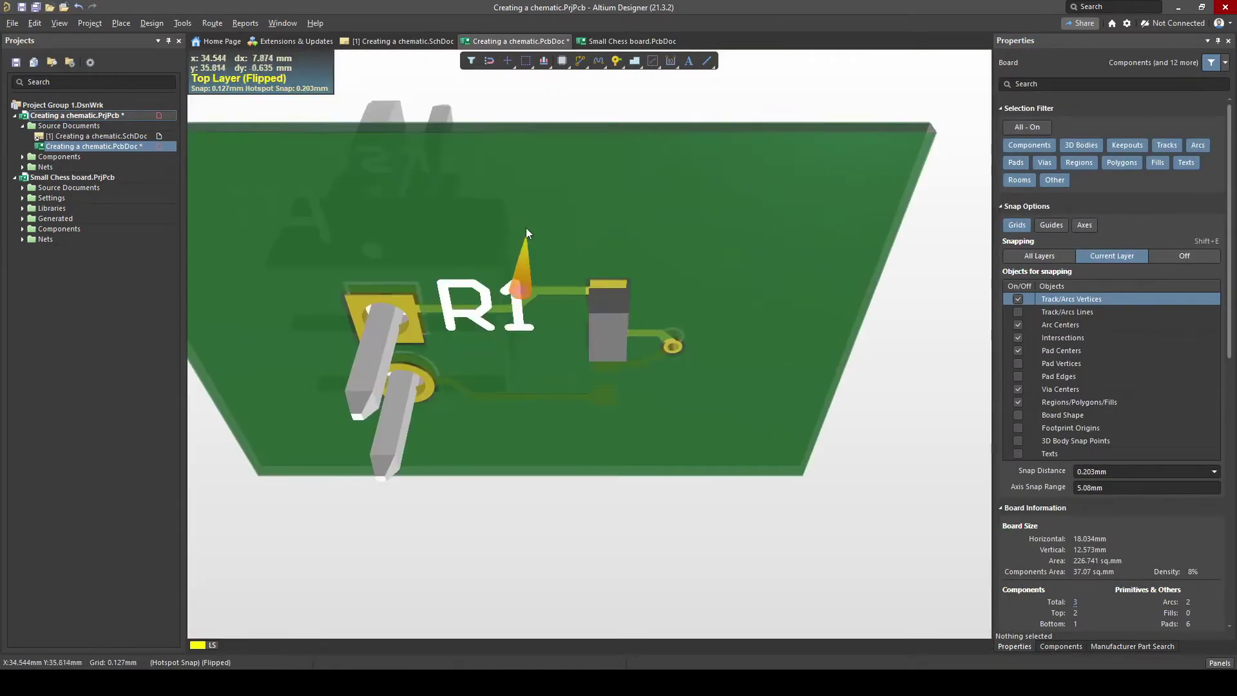
scroll(526, 228, "up", 1, "ctrl")
scroll(526, 228, "down", 3, "ctrl")
right_click_drag(522, 206, 395, 343, "shift")
right_click_drag(831, 211, 790, 296, "shift")
key("2")
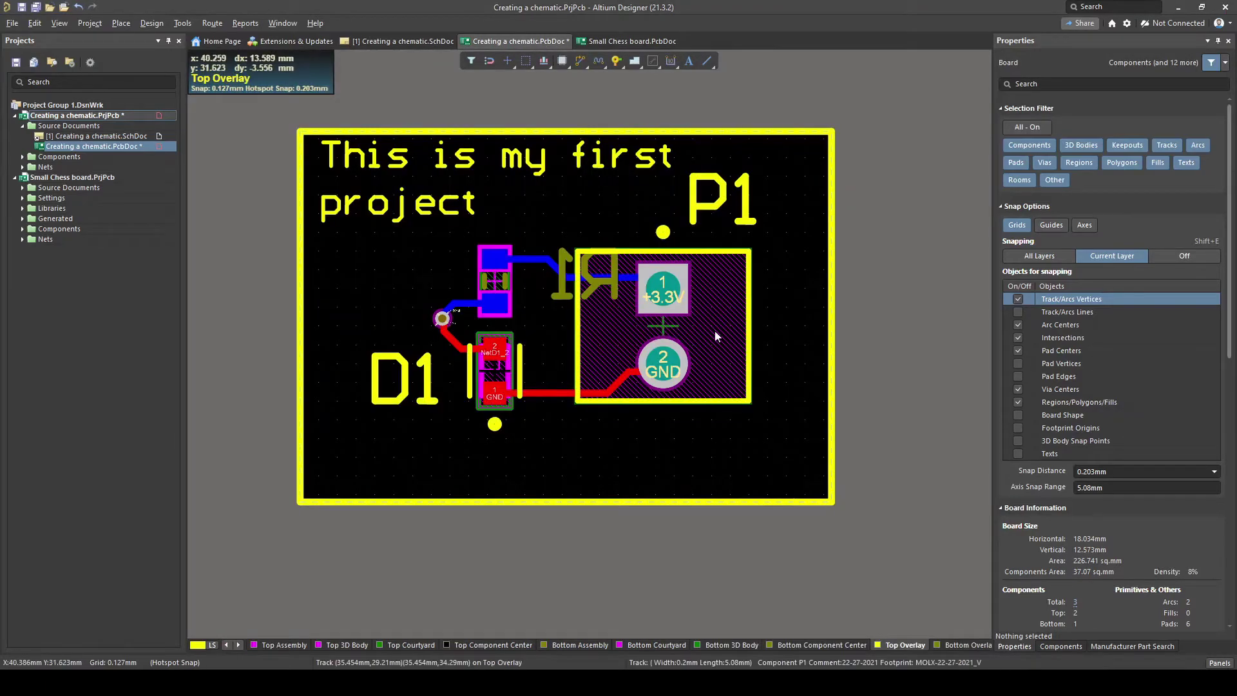
Step: Compare the connections between P1, R1 and D1 on the PCB with those in the schematic
scroll(506, 323, "up", 2, "ctrl")
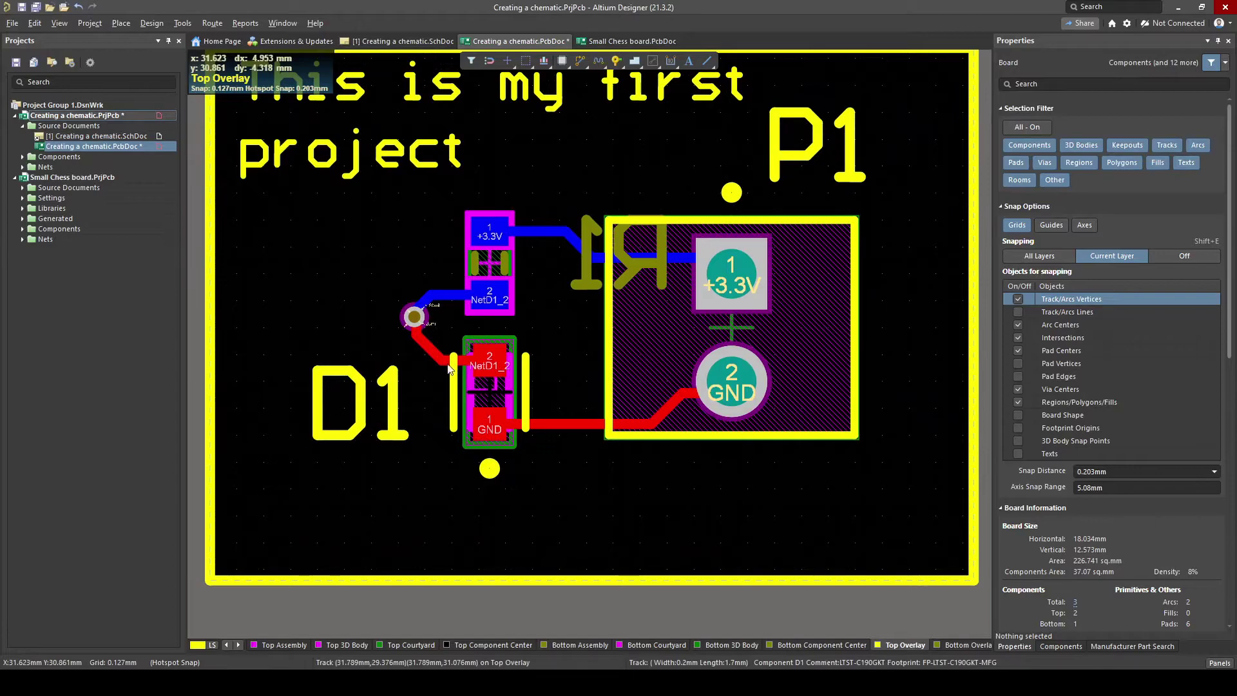
left_click(96, 136)
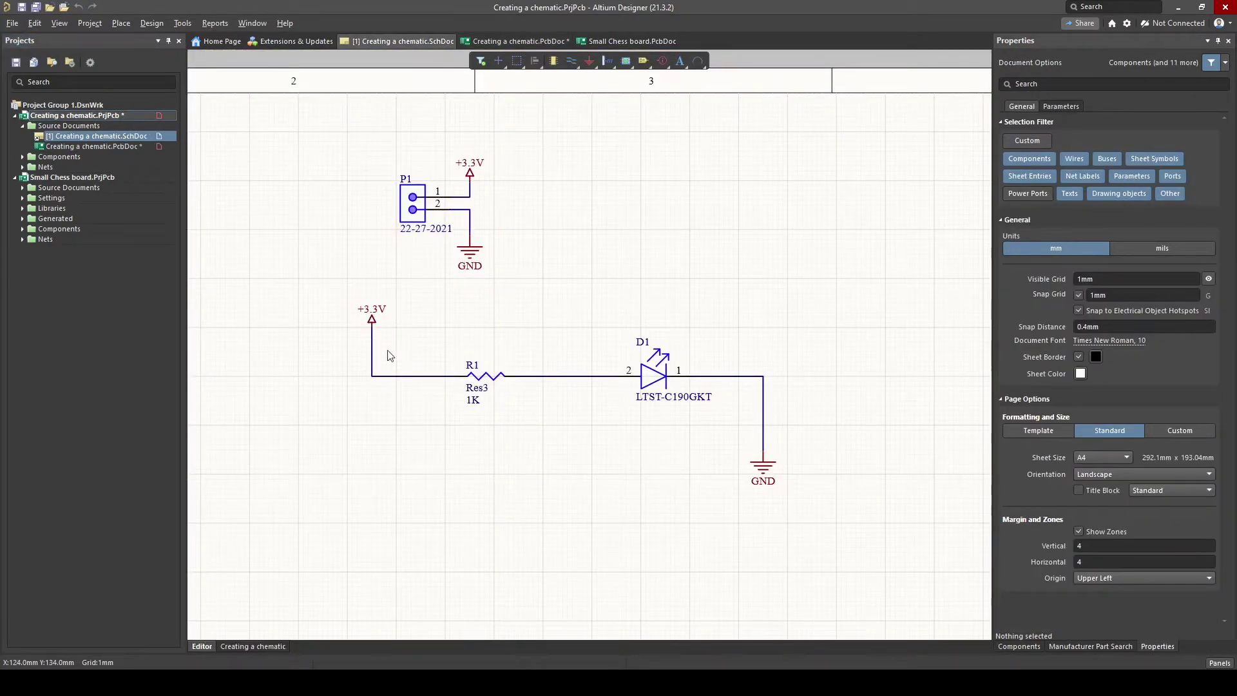
left_click(111, 147)
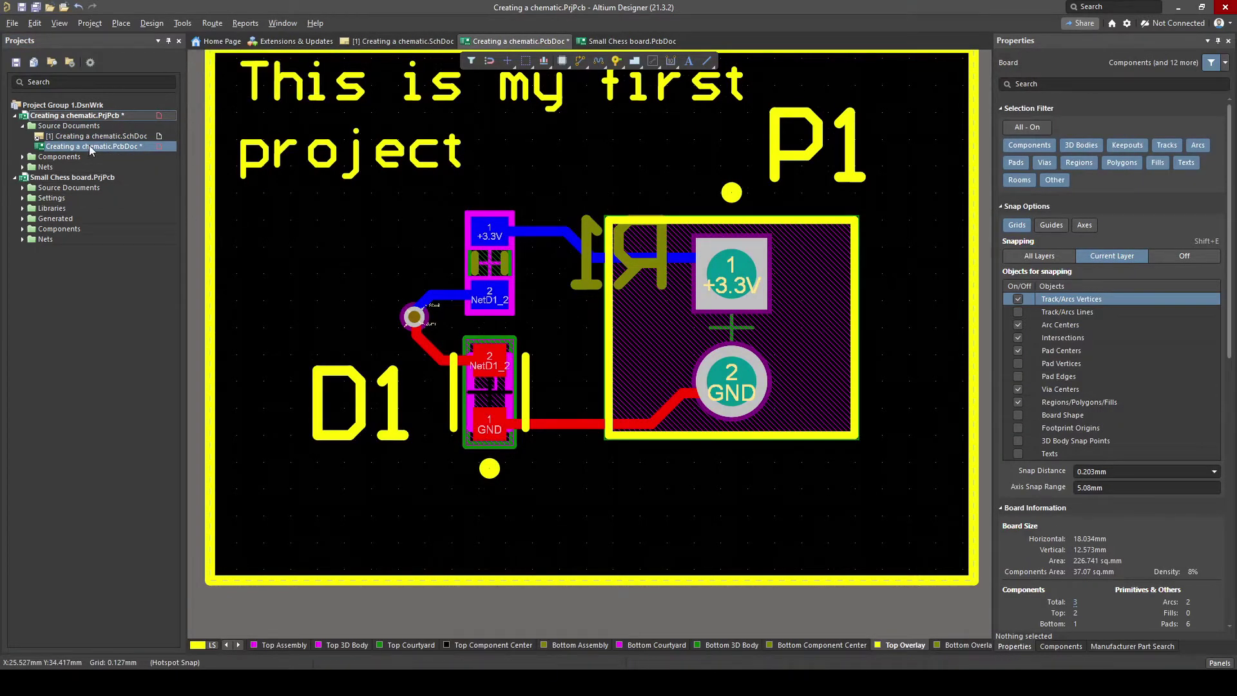
left_click(78, 136)
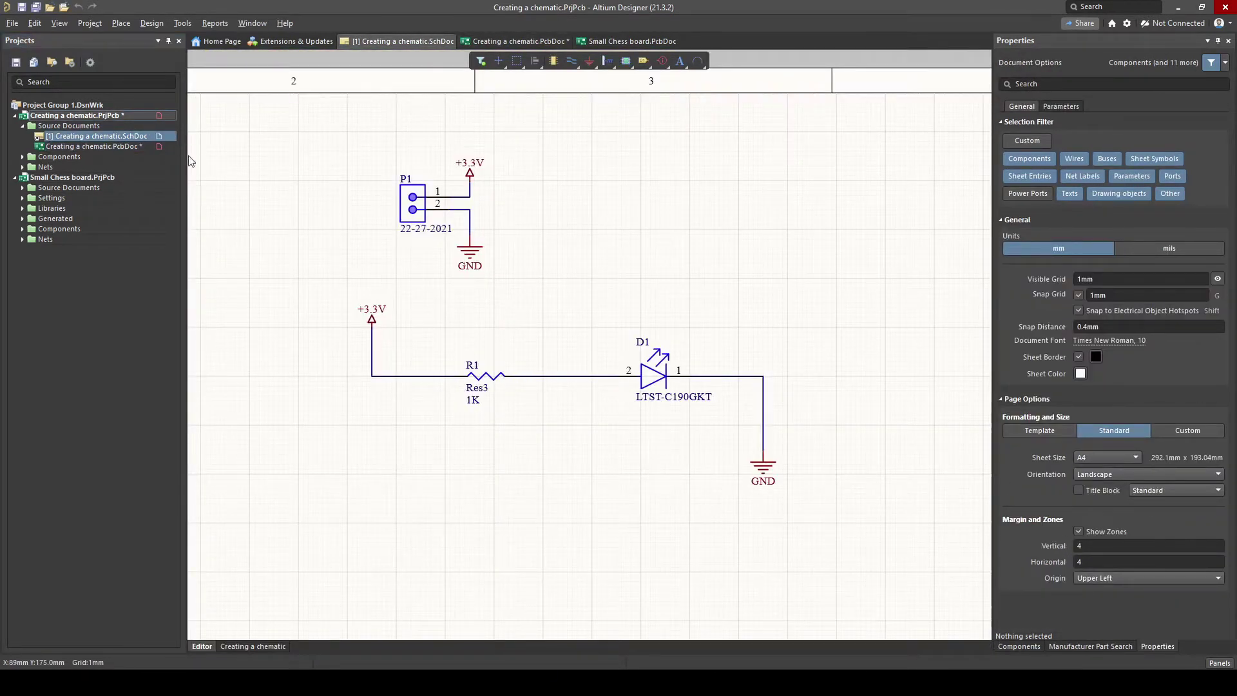
left_click(121, 148)
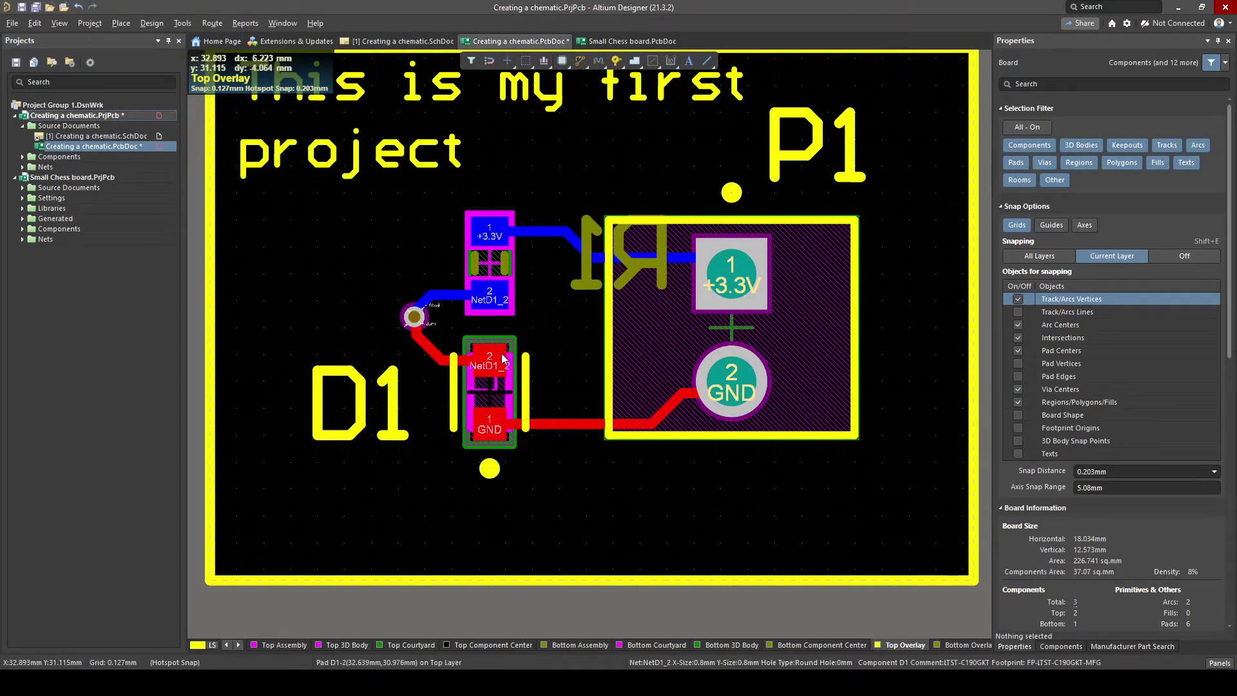
left_click(88, 137)
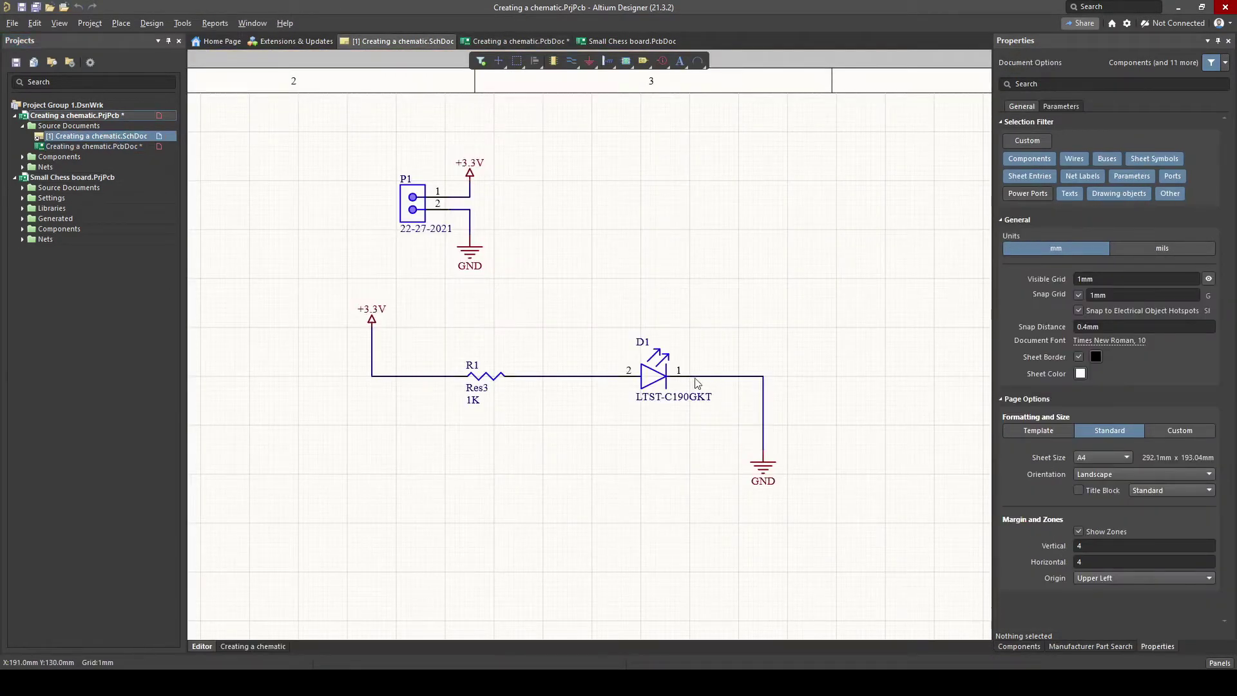
left_click(103, 146)
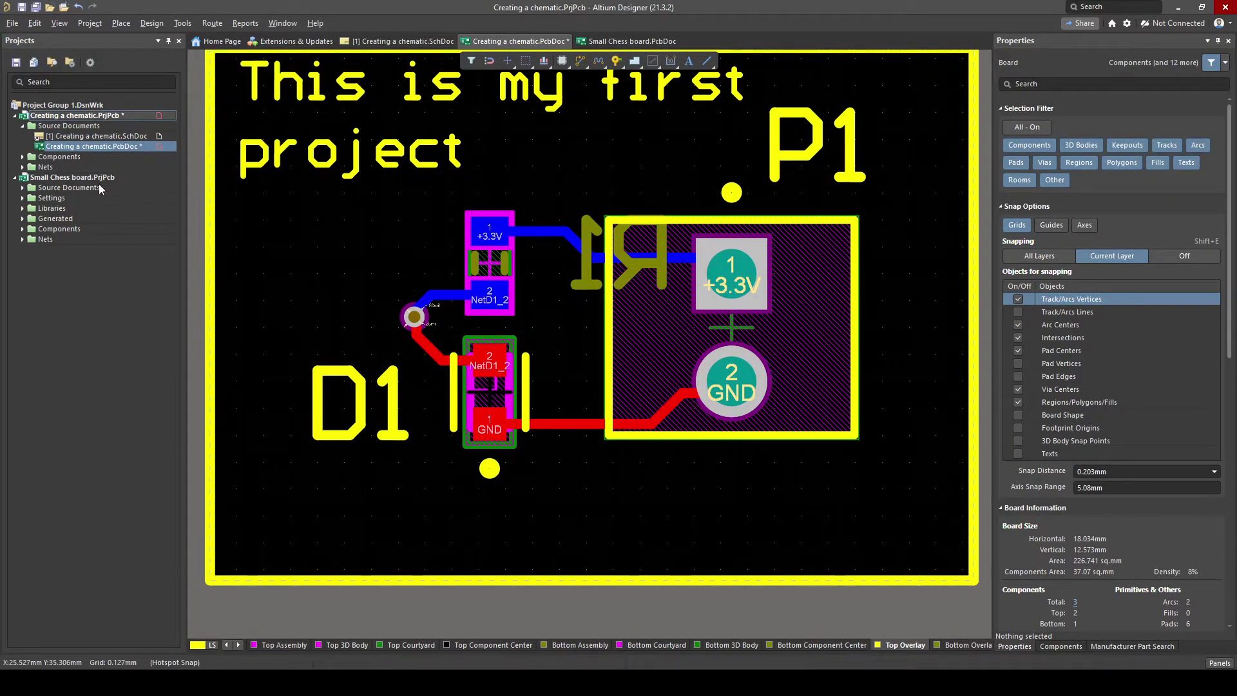
Step: Expand the Small Chess board source documents and view its ESP32-WROOM-32 schematic and the 3D board in Small Chess board.PcbDoc
left_click(23, 190)
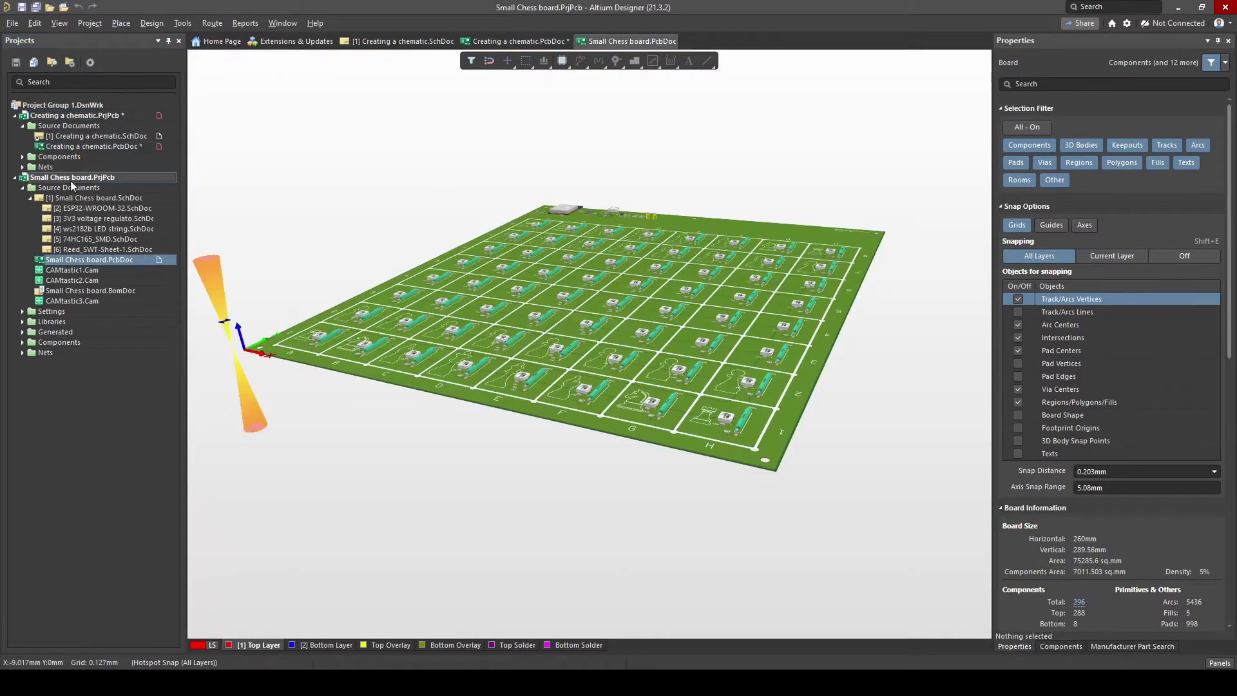
left_click(97, 208)
double_click(95, 206)
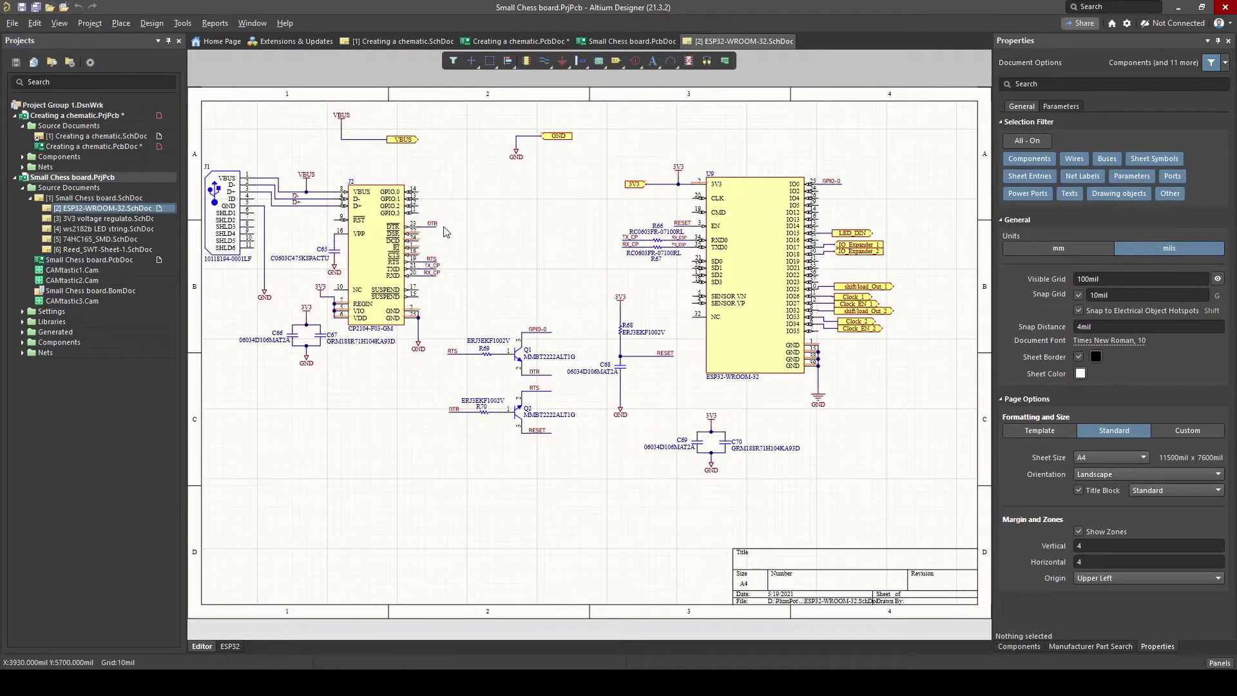
left_click(89, 260)
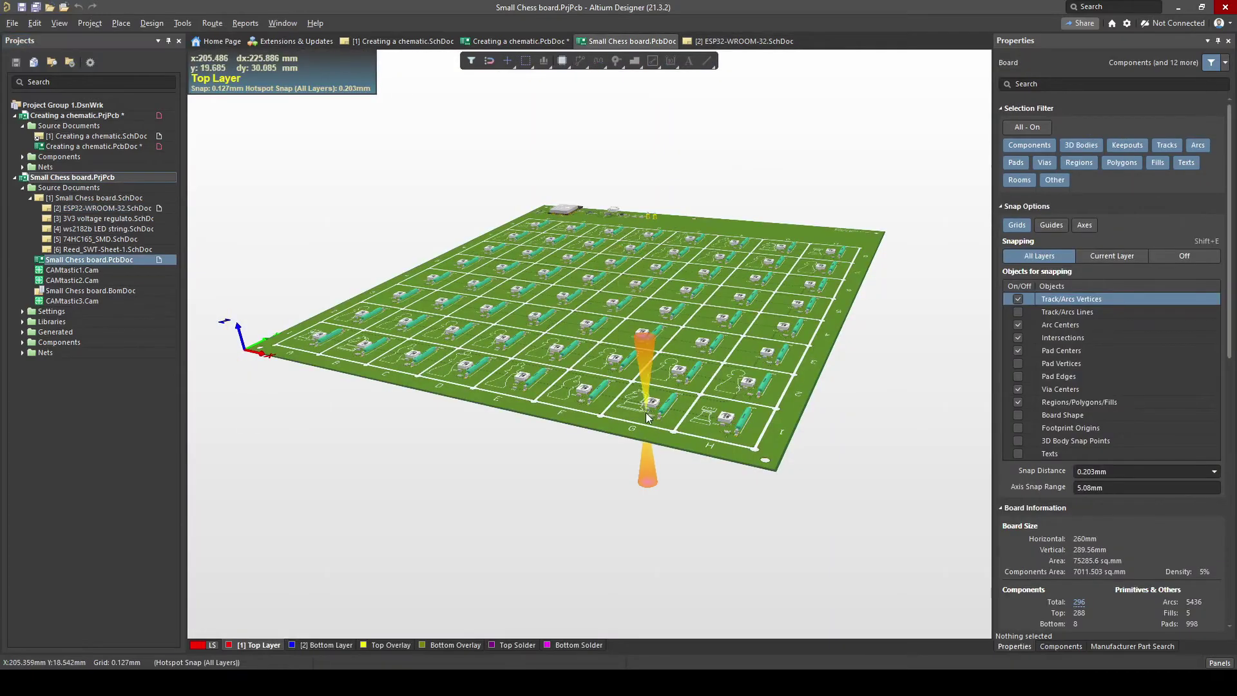
Step: Return the chess board to 2D and examine the routing of its squares with all layers shown
key("2")
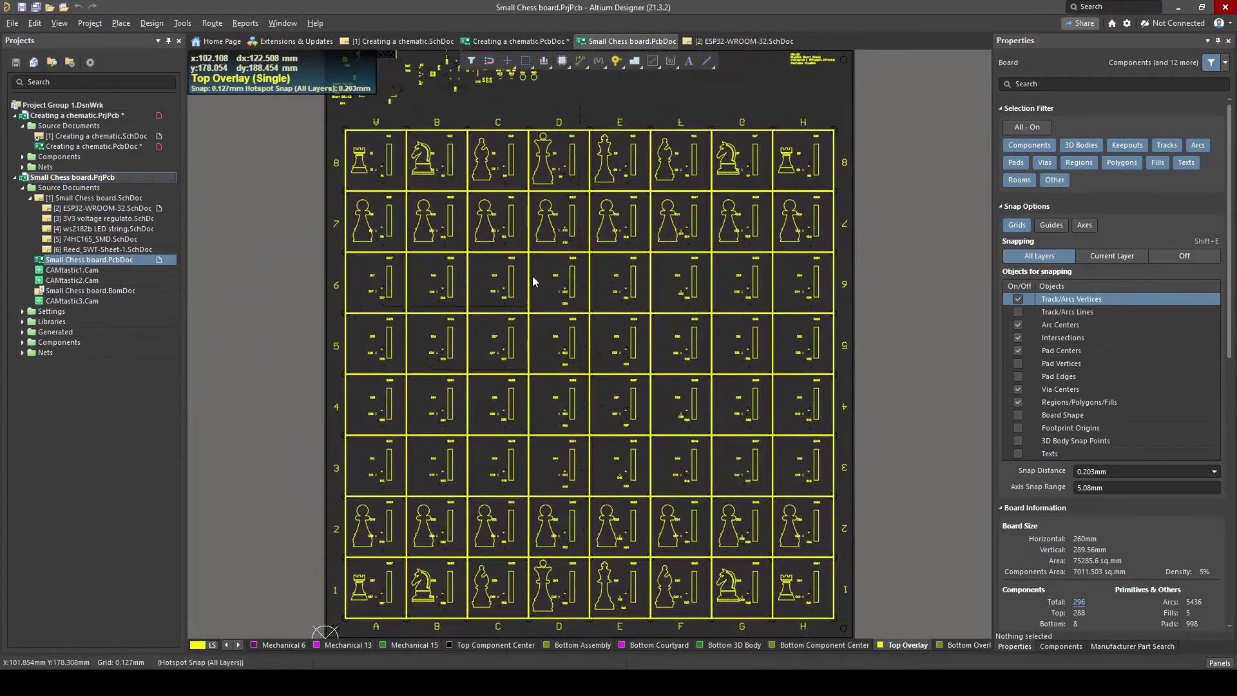
key("shift+s")
scroll(299, 247, "up", 5, "ctrl")
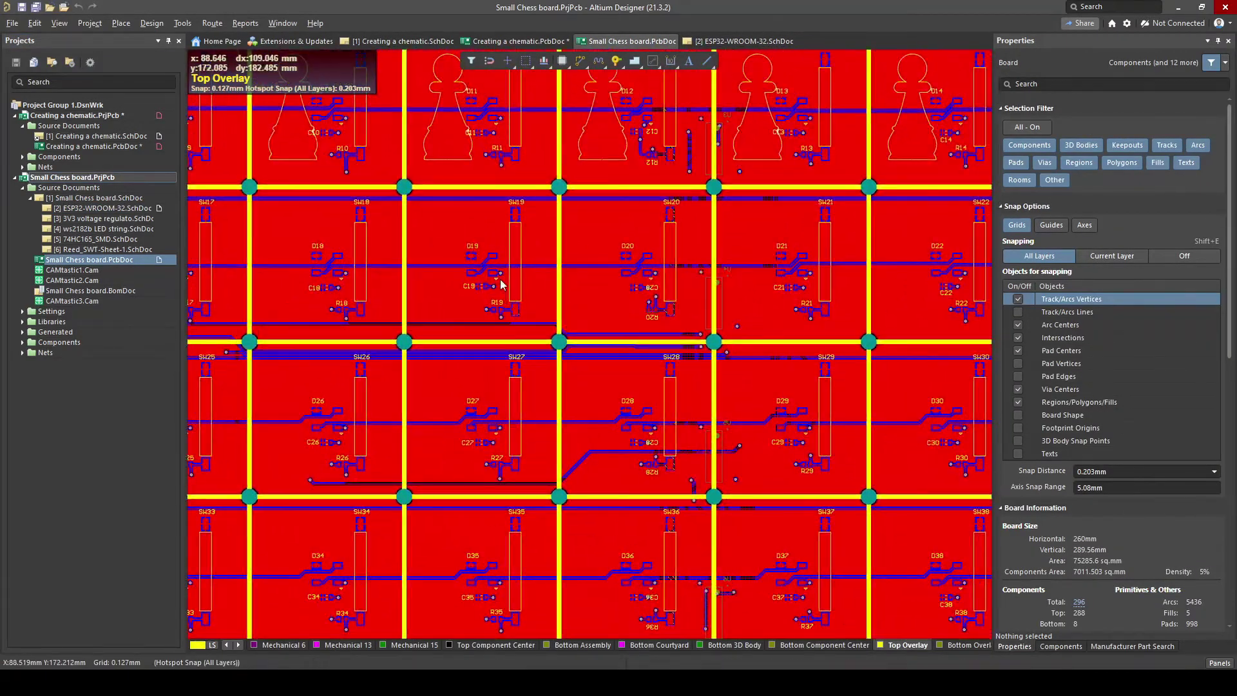
Step: Run a design rule check on Creating a chematic.PcbDoc with the default report options and close the messages to show the report
left_click(90, 147)
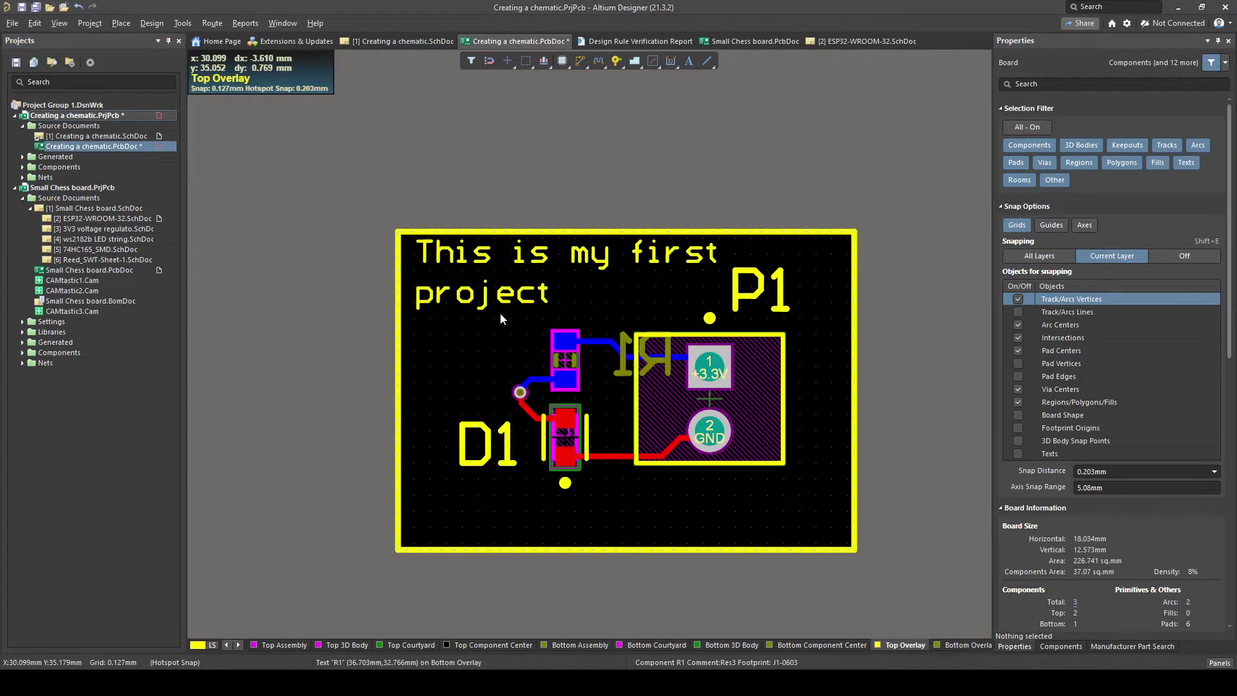
left_click(183, 23)
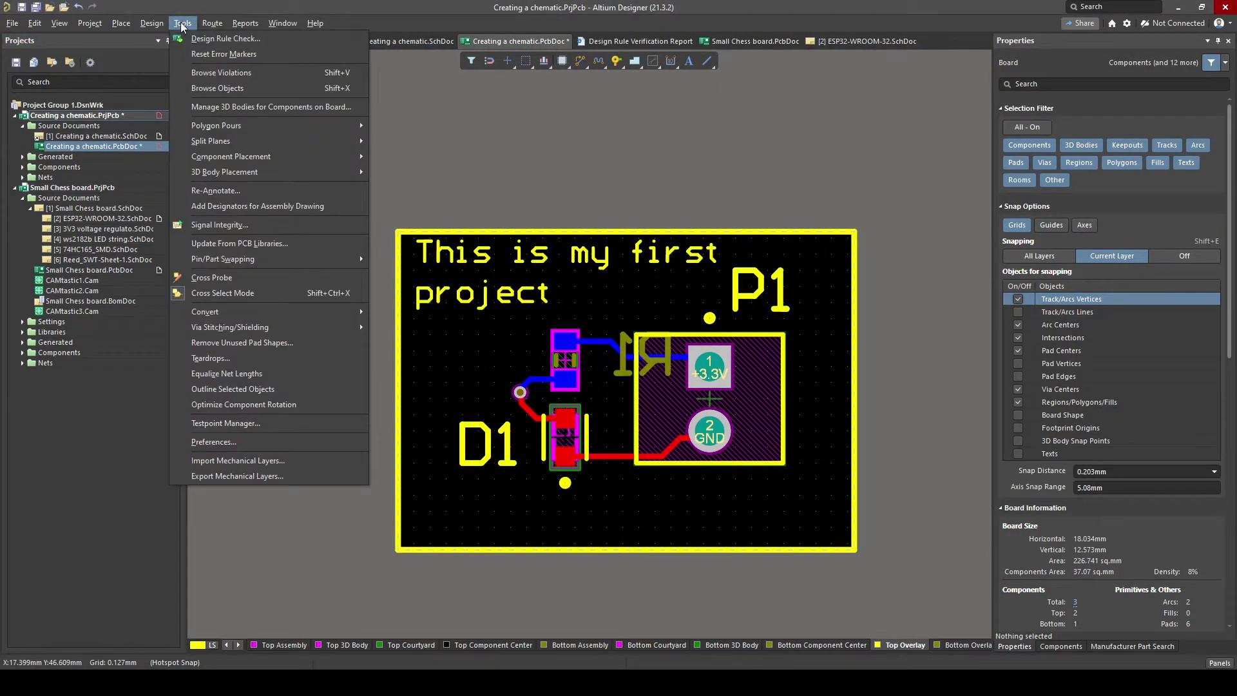
left_click(210, 38)
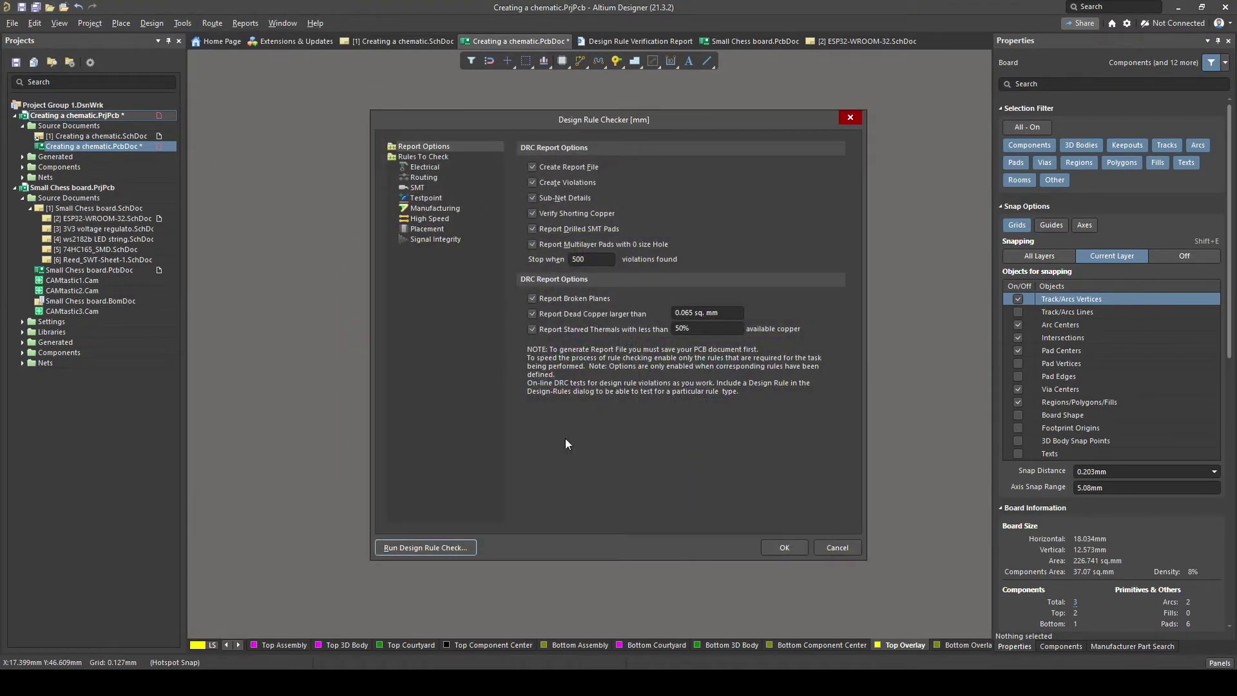
left_click(437, 548)
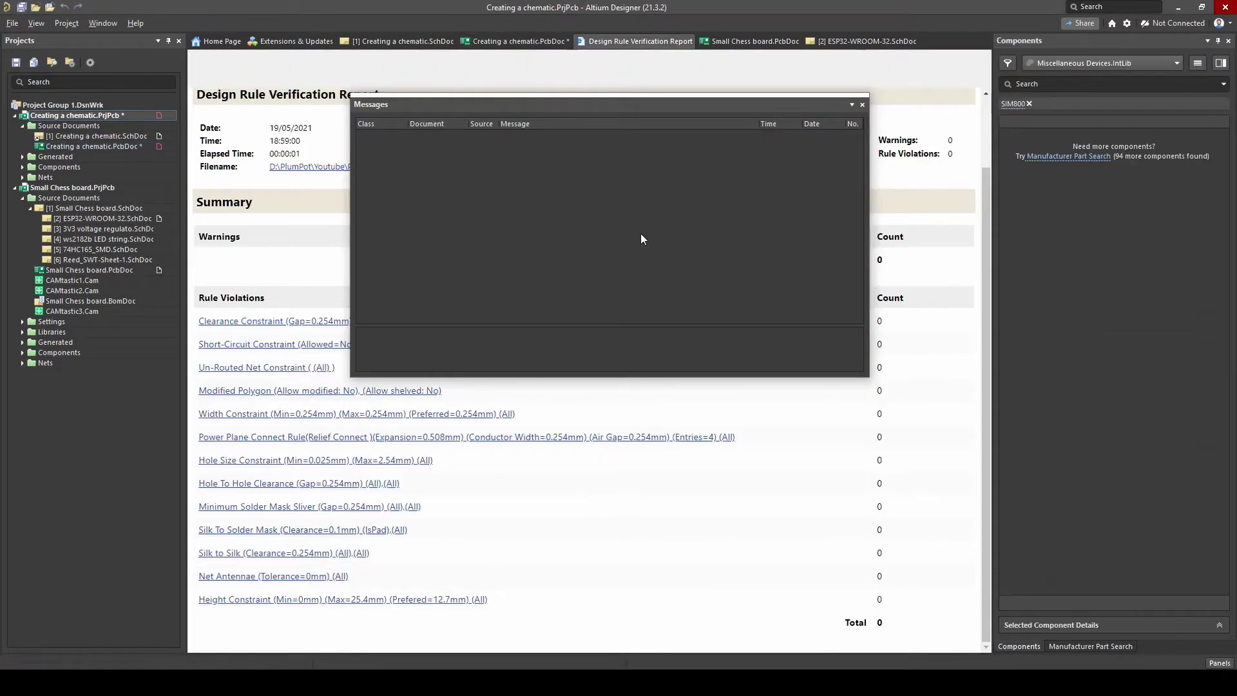
left_click(856, 105)
left_click(862, 104)
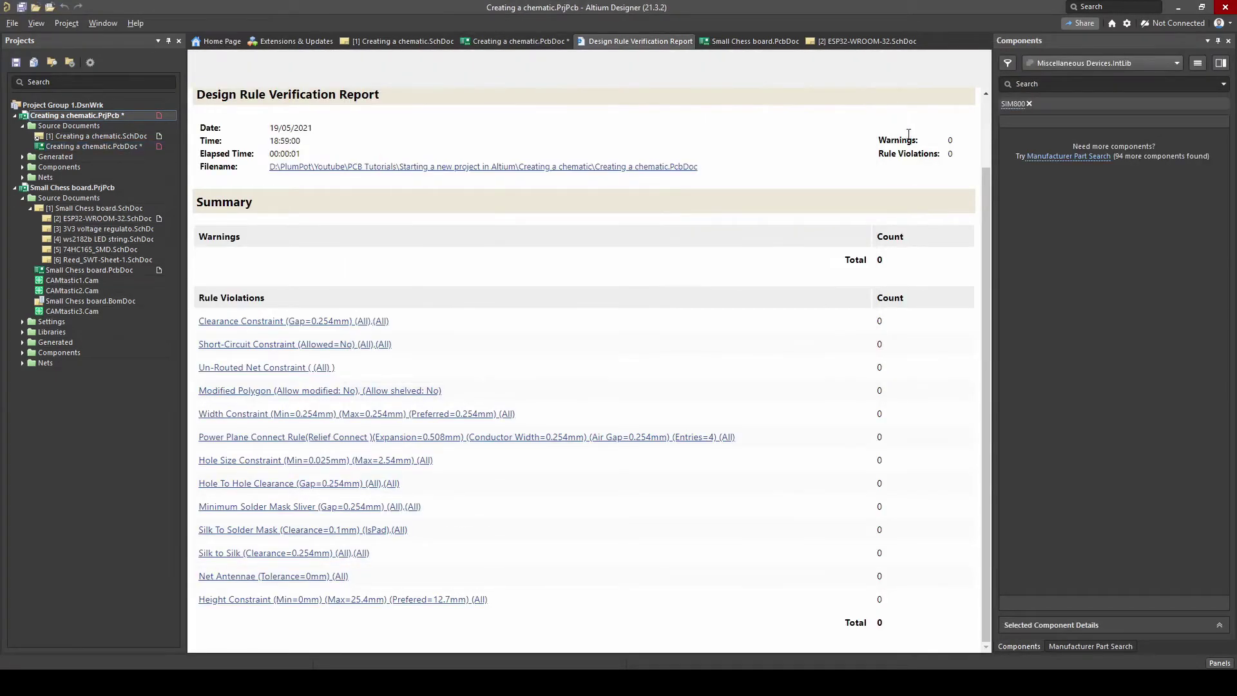
Step: Review the P1, R1 and D1 circuit in Creating a chematic.SchDoc against the PCB layout
double_click(94, 139)
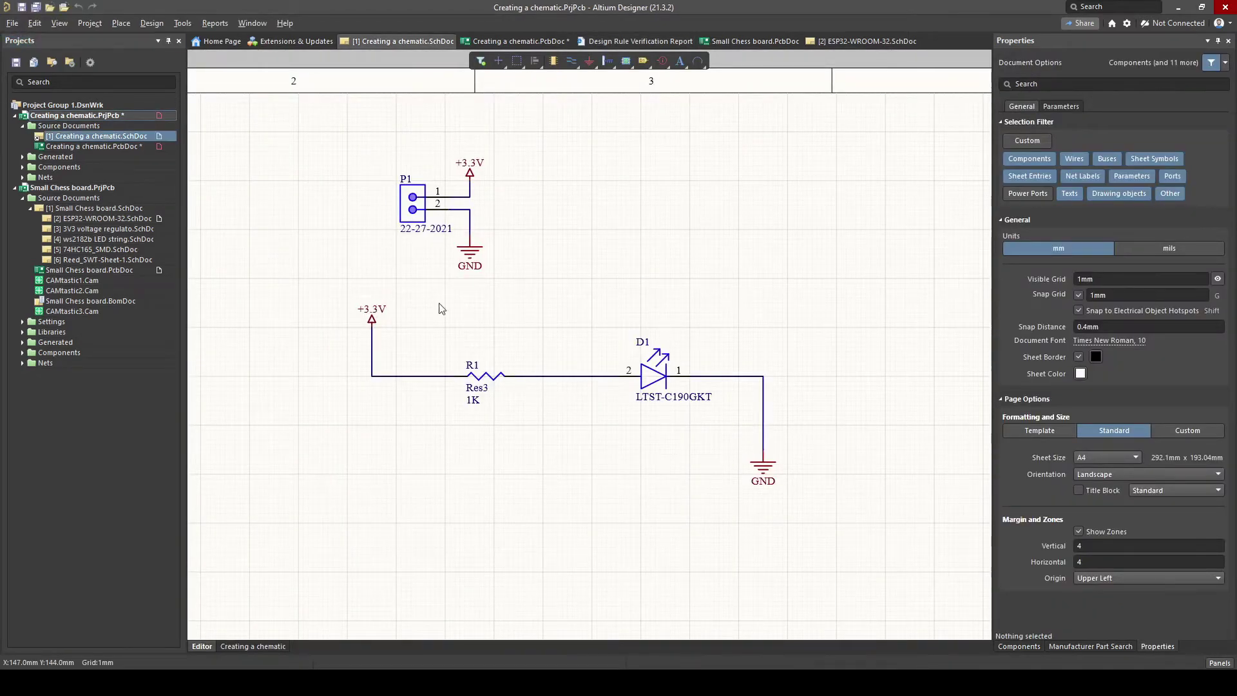
double_click(95, 146)
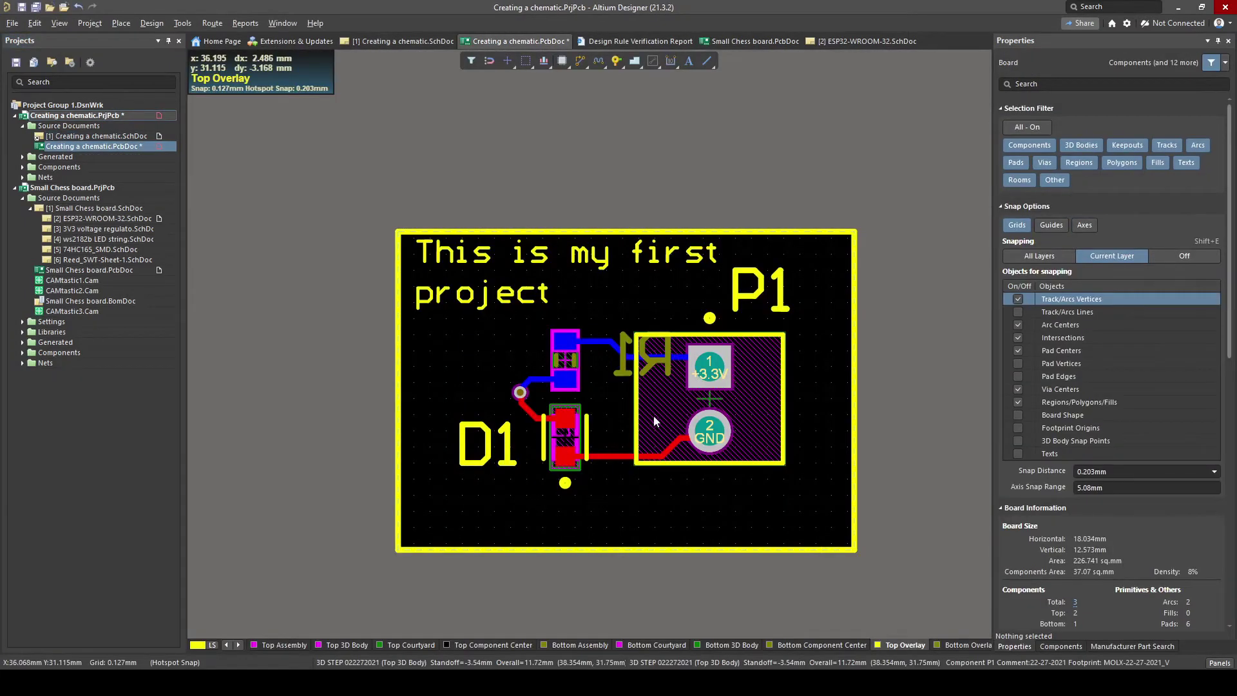
double_click(94, 136)
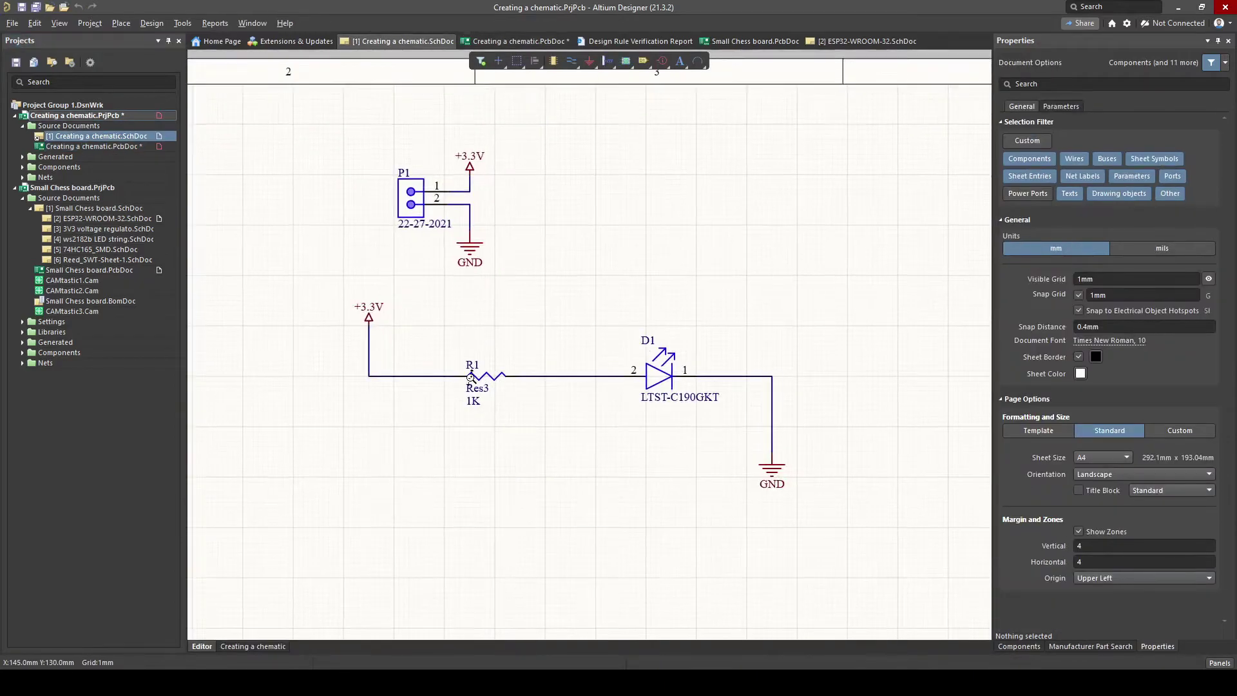
scroll(471, 378, "up", 1, "ctrl")
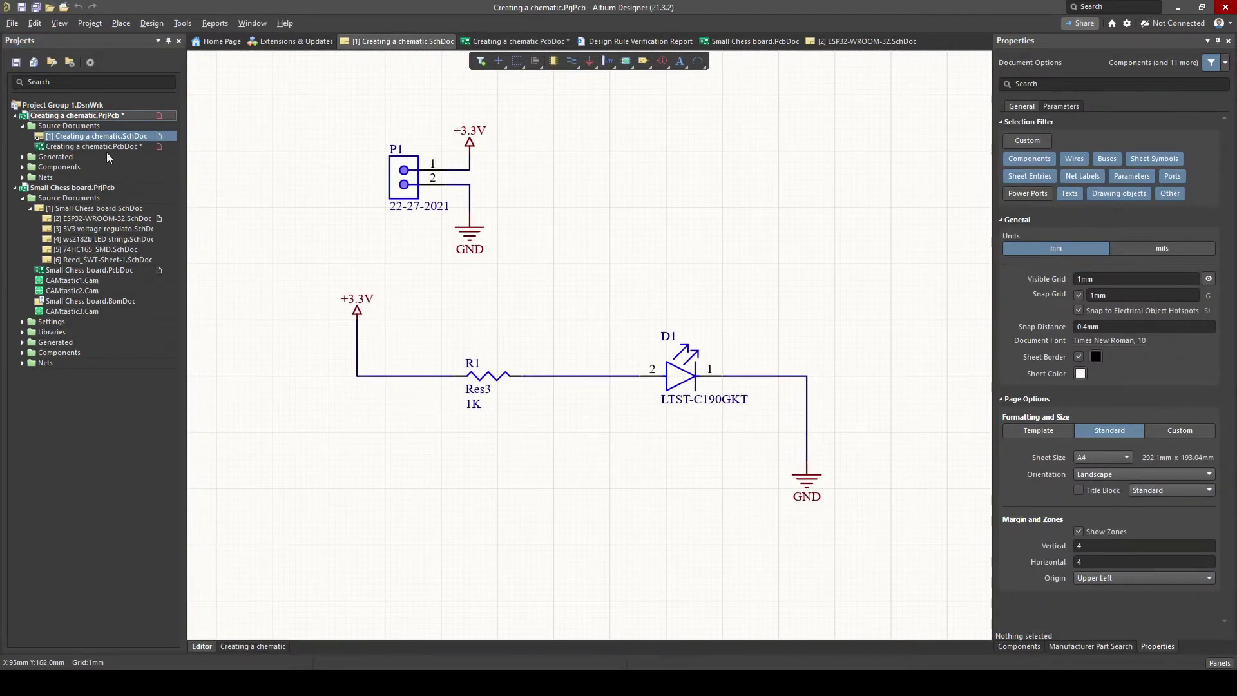
Step: Delete the +3.3V bottom-layer track segments between R1 and P1 on the Creating a chematic PCB
double_click(106, 148)
scroll(512, 435, "up", 2, "ctrl")
scroll(613, 386, "up", 2, "ctrl")
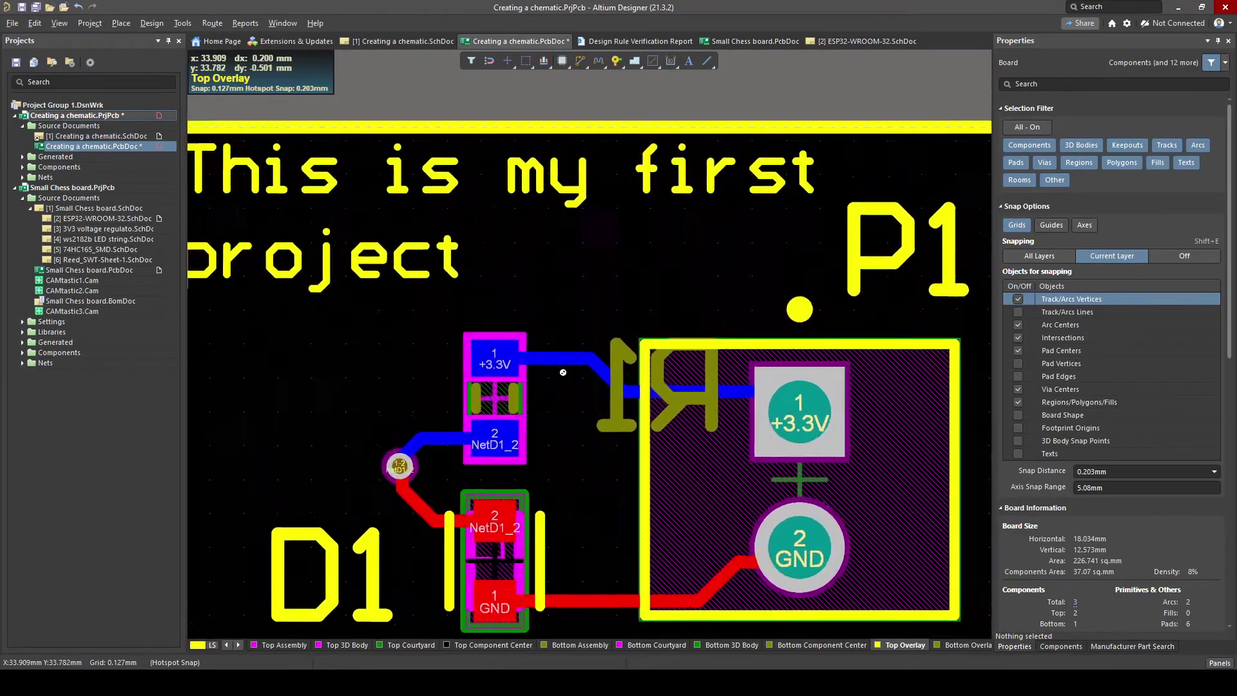
left_click(618, 366)
key("Delete")
left_click(605, 375)
key("Delete")
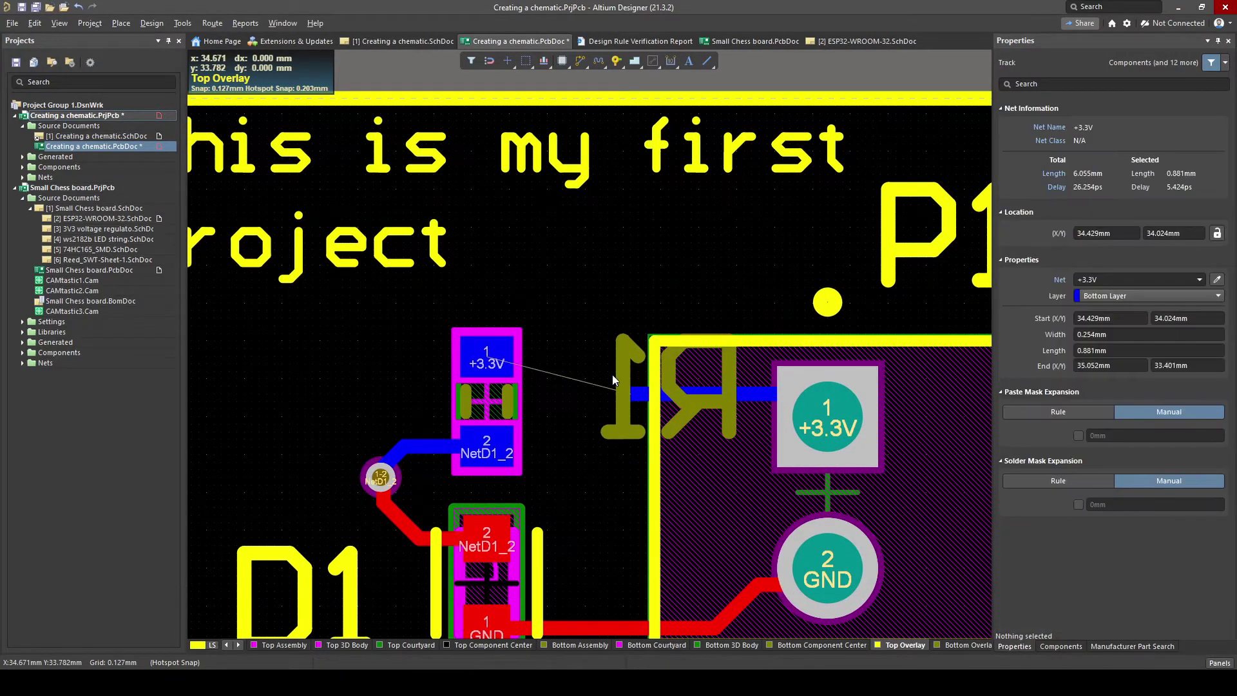
left_click(647, 394)
left_click(754, 396)
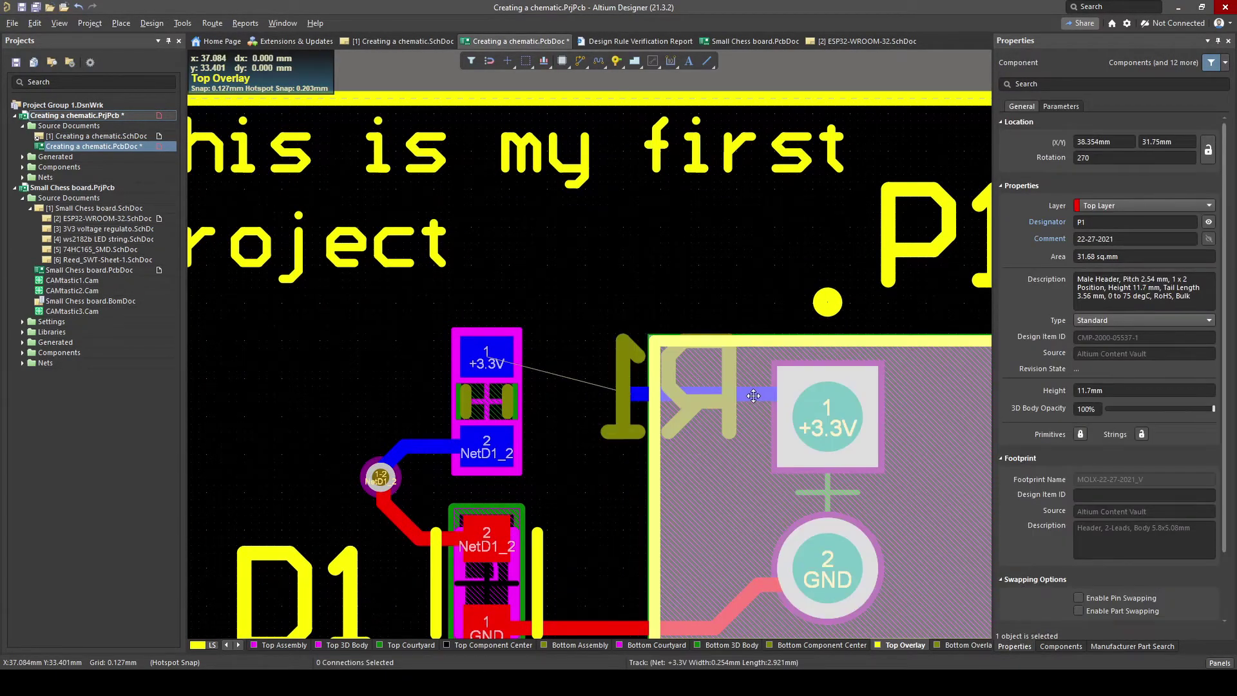
left_click(754, 395)
key("Delete")
Step: Run the design rule check again and locate the reported Un-Routed Net Constraint violation for +3.3V on the board
left_click(184, 23)
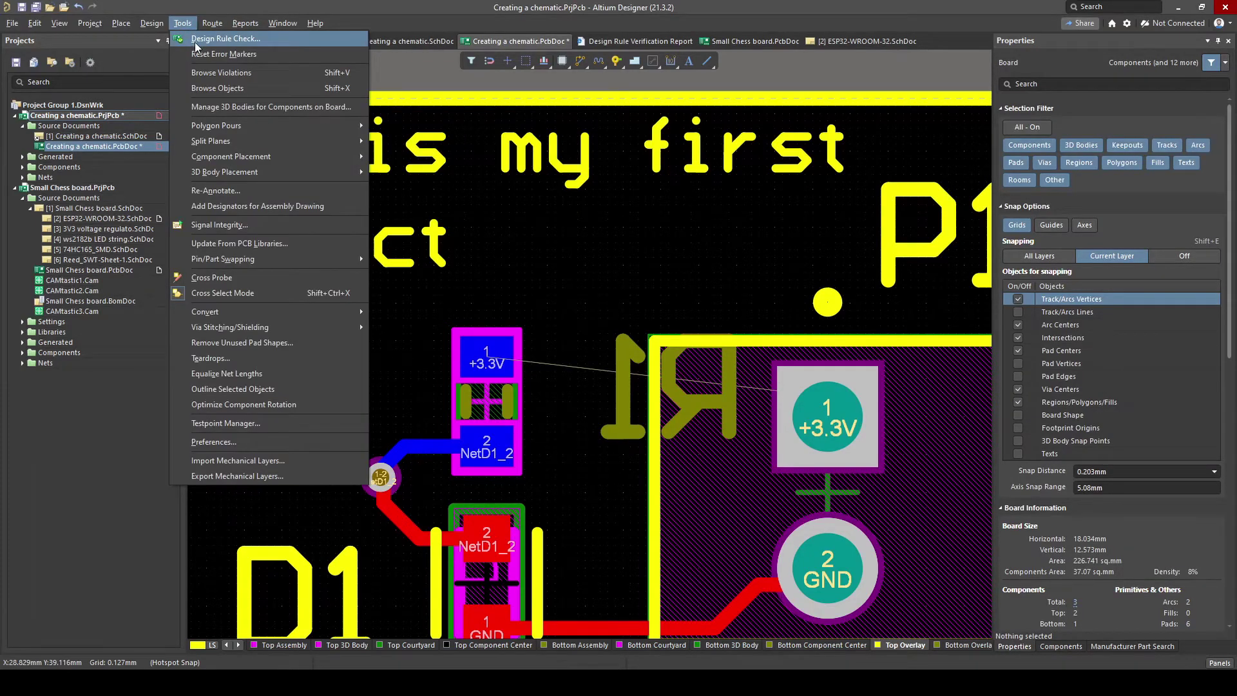
key("Escape")
left_click(606, 223)
key("t")
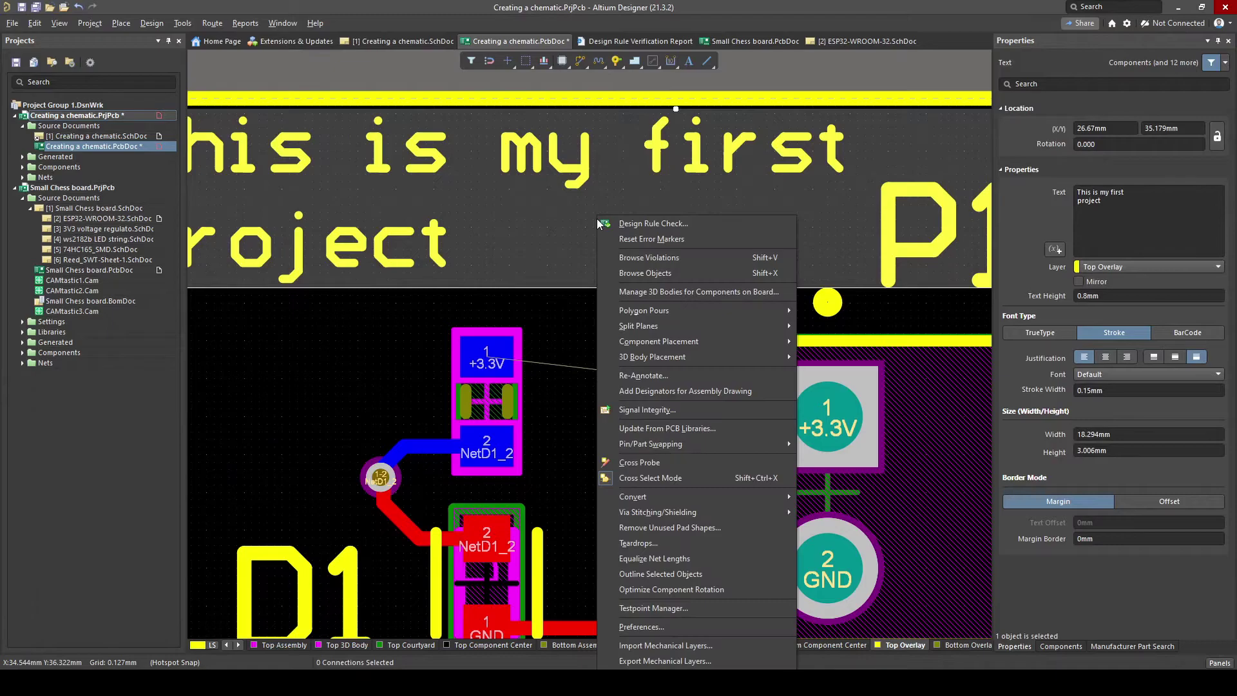
left_click(598, 223)
key("Return")
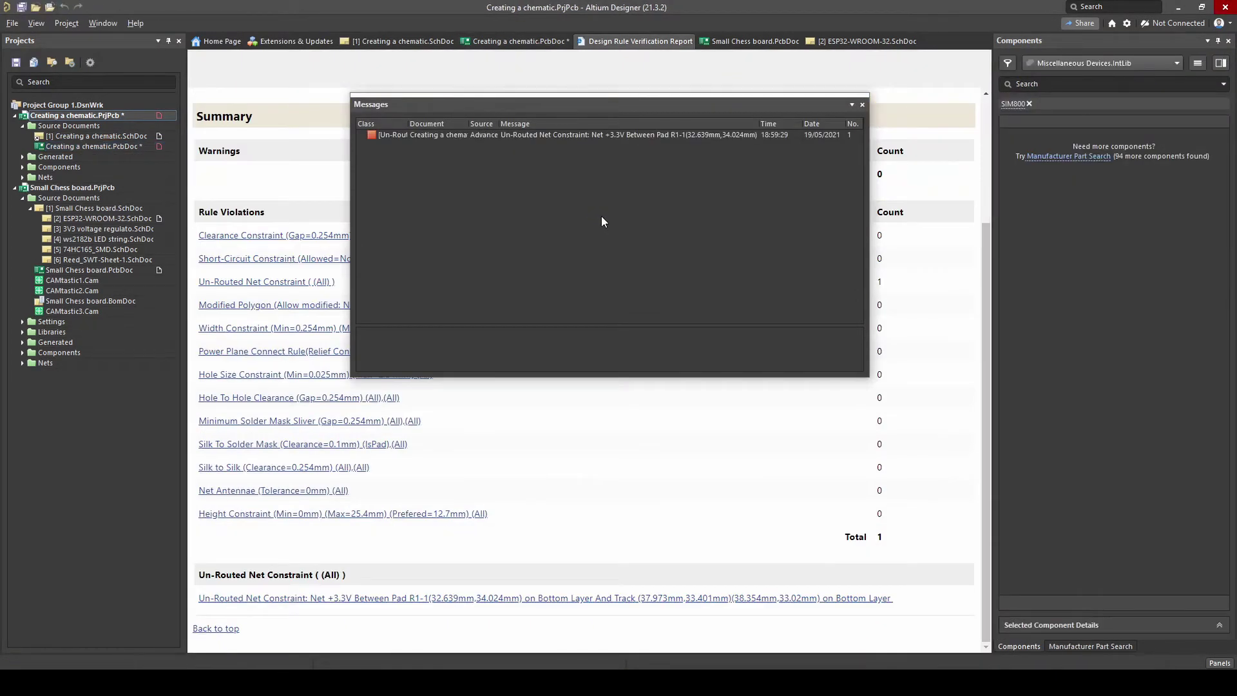
left_click(863, 105)
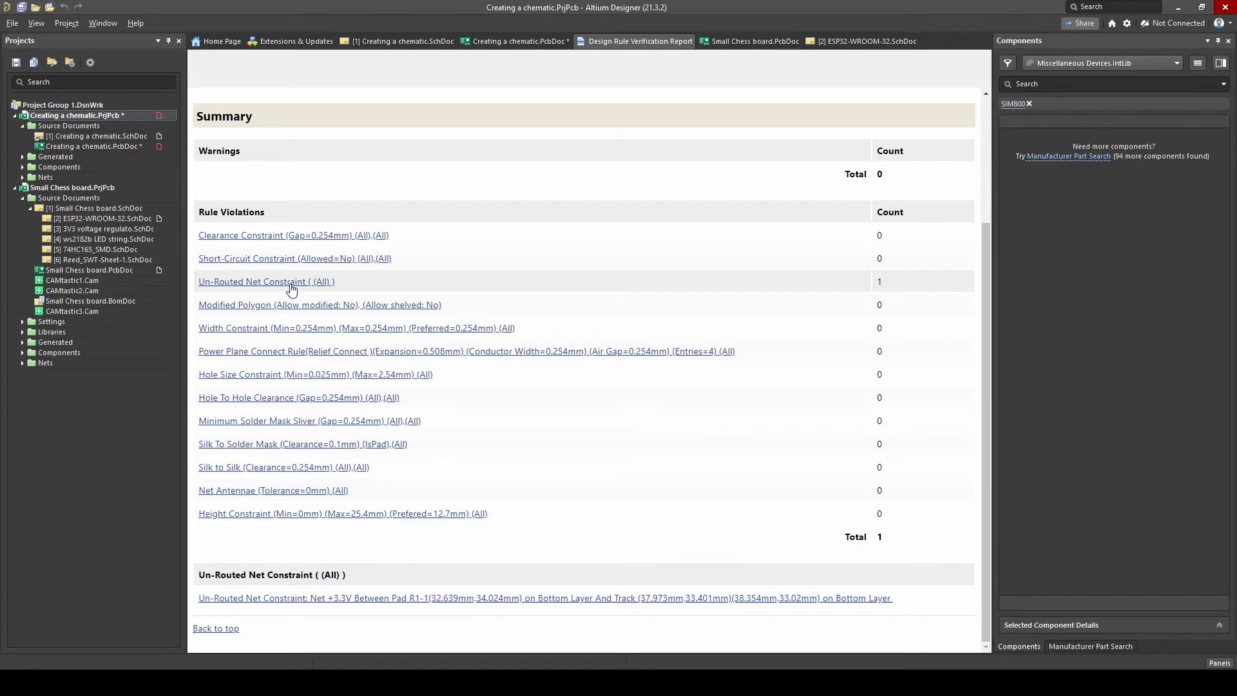
left_click(381, 599)
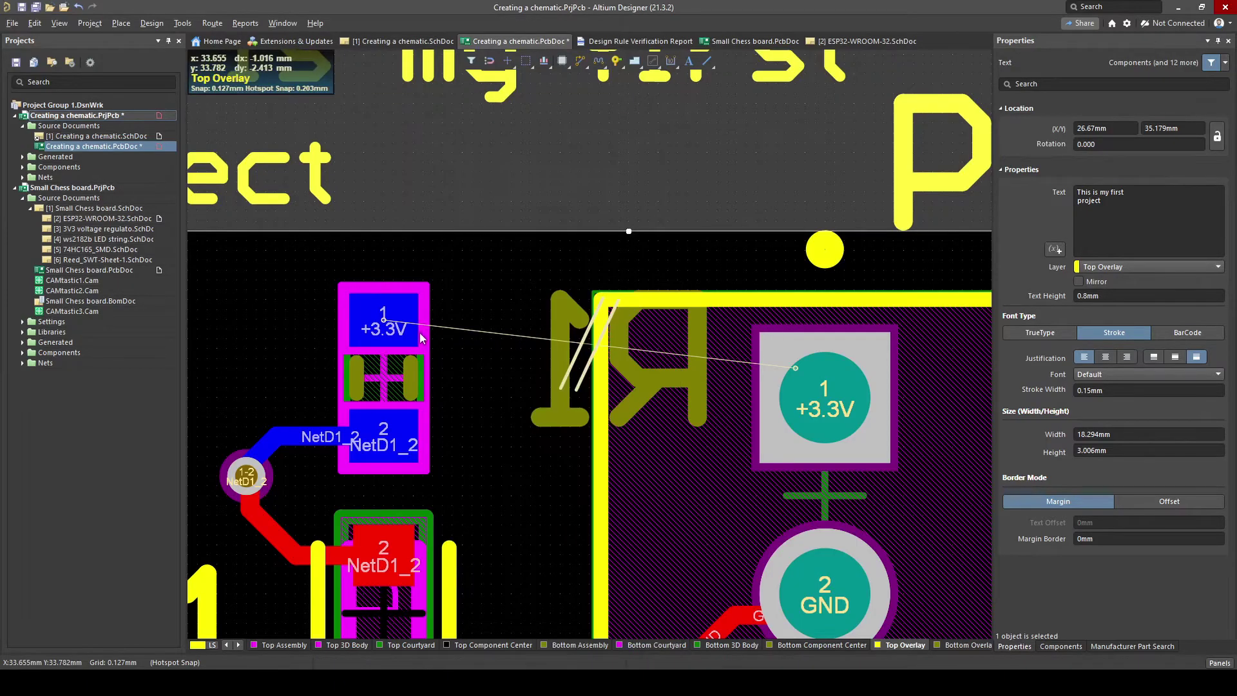
Step: Route the +3.3V net on the Bottom Layer from R1 pad 1 to P1 pad 1 with a 0.254 mm track
key("ctrl+w")
left_click(532, 341)
left_click(822, 399)
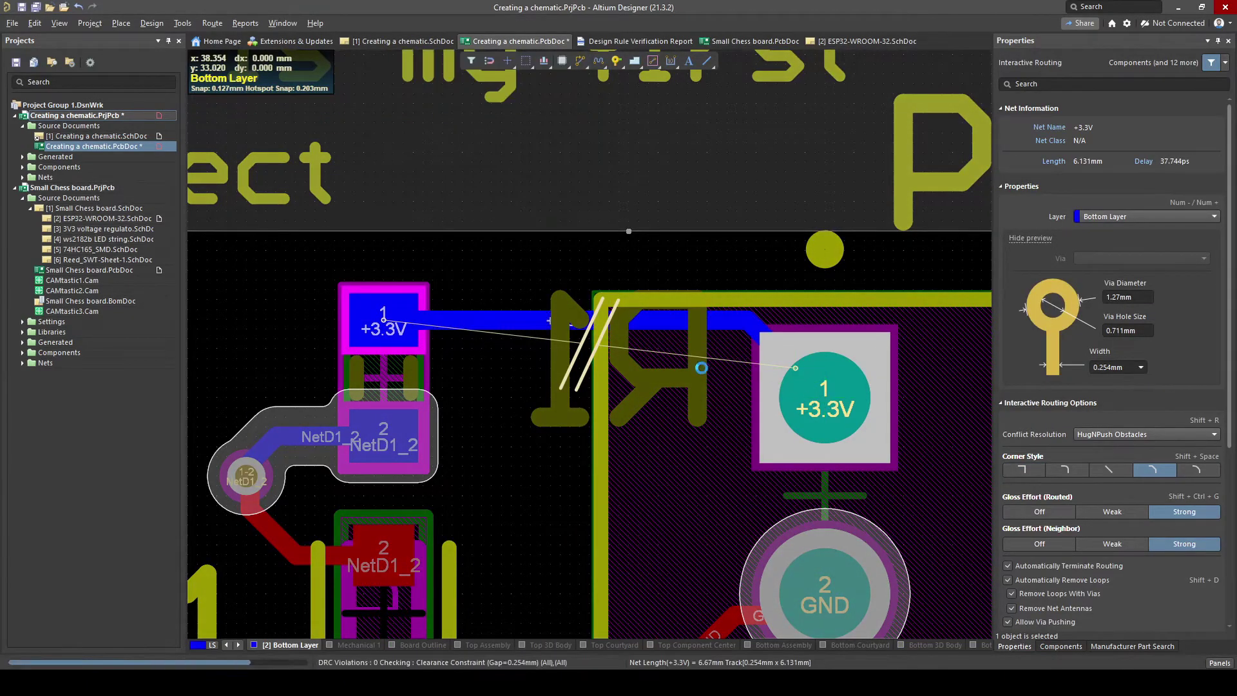
Step: Rerun the design rule check on the rerouted board, view the report and return to the PCB layout
key("t")
key("d")
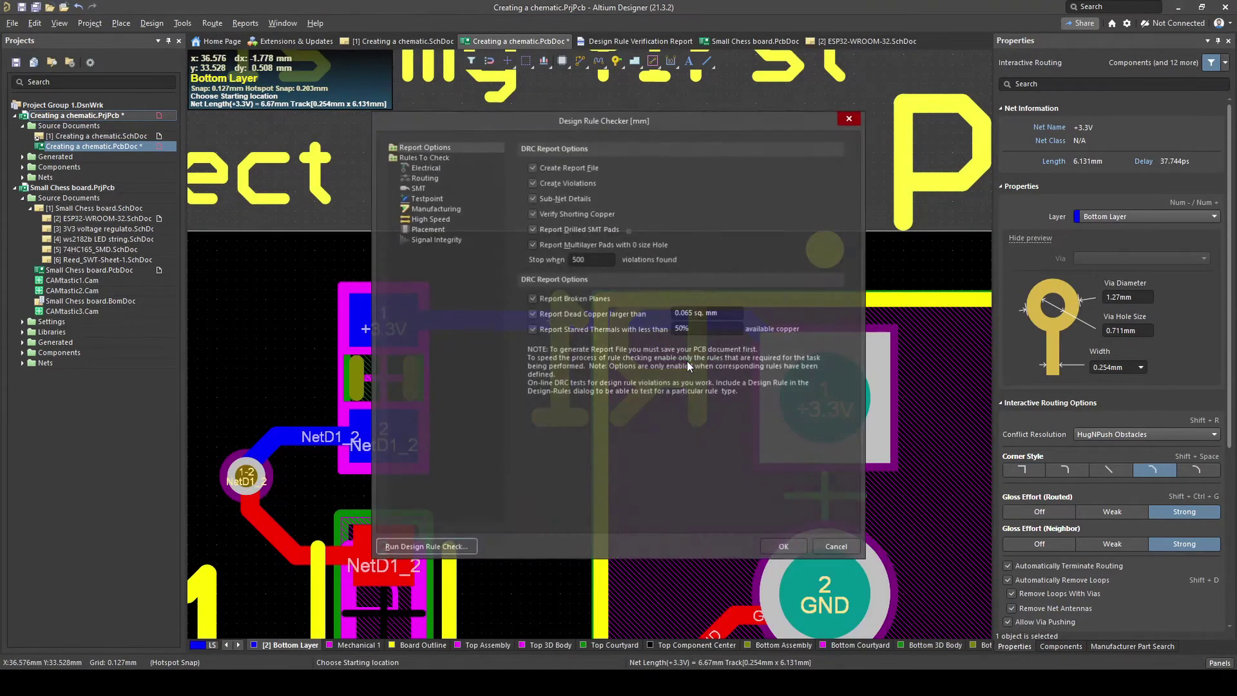
key("Return")
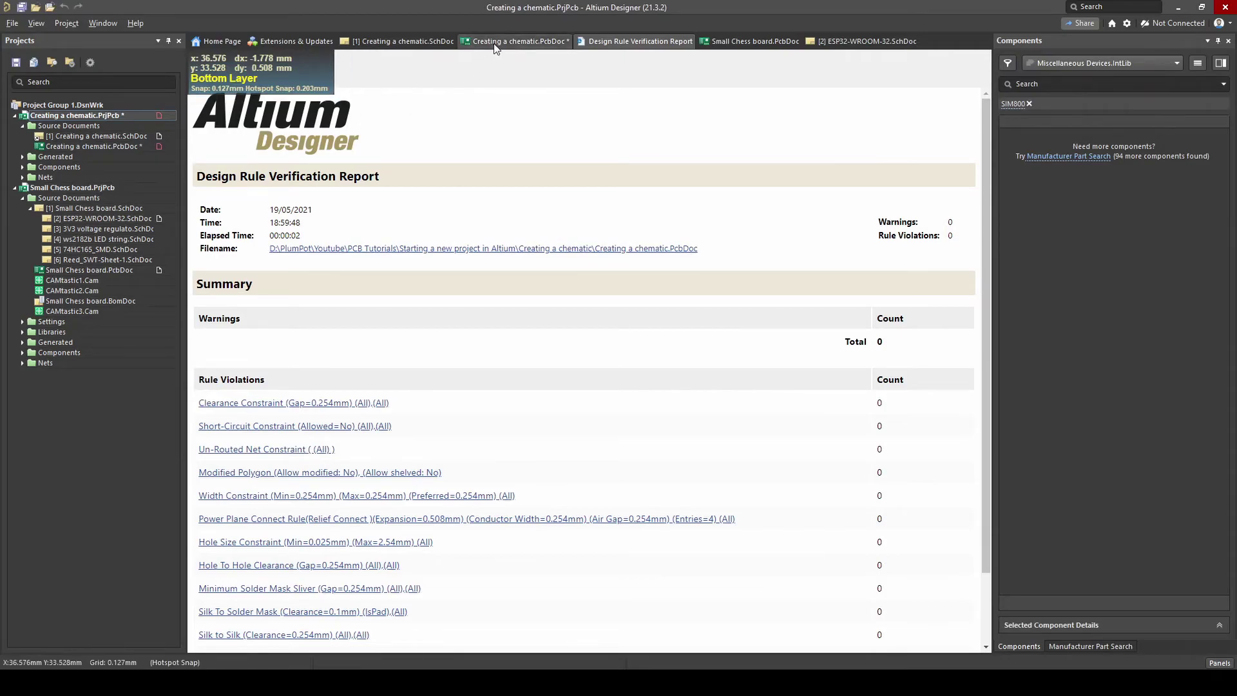
left_click(518, 41)
scroll(518, 314, "down", 2, "ctrl")
scroll(517, 314, "down", 2, "ctrl")
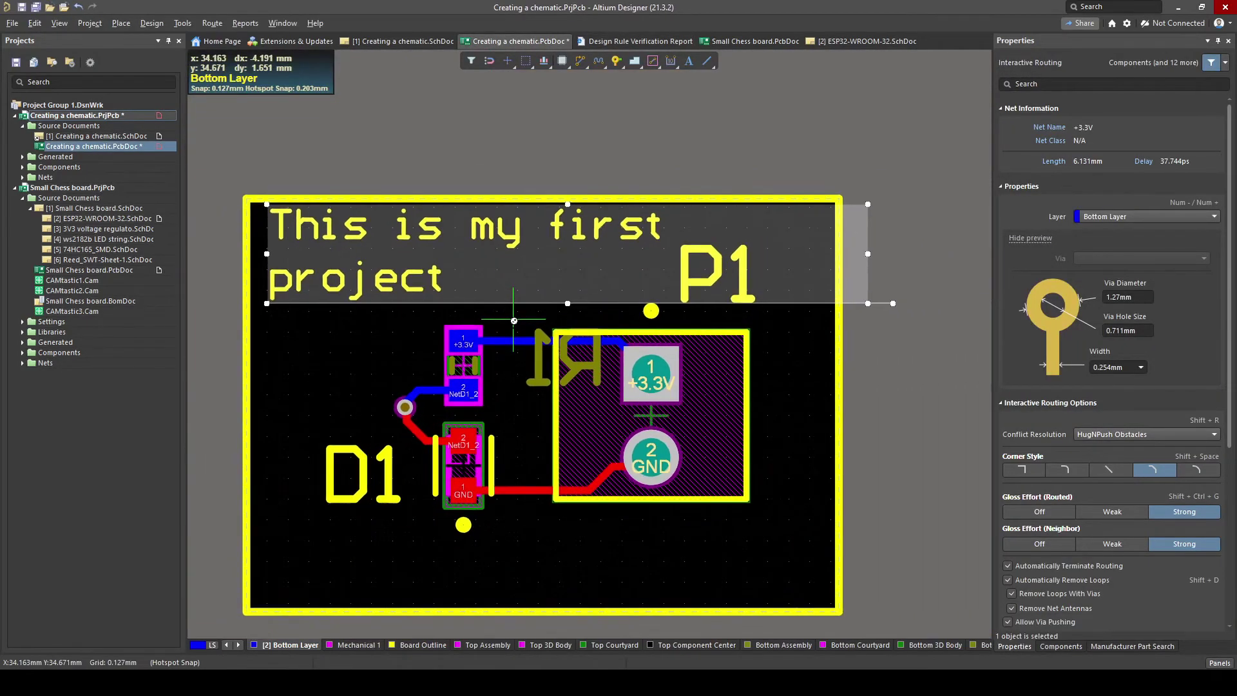
scroll(351, 226, "left", 5, "shift")
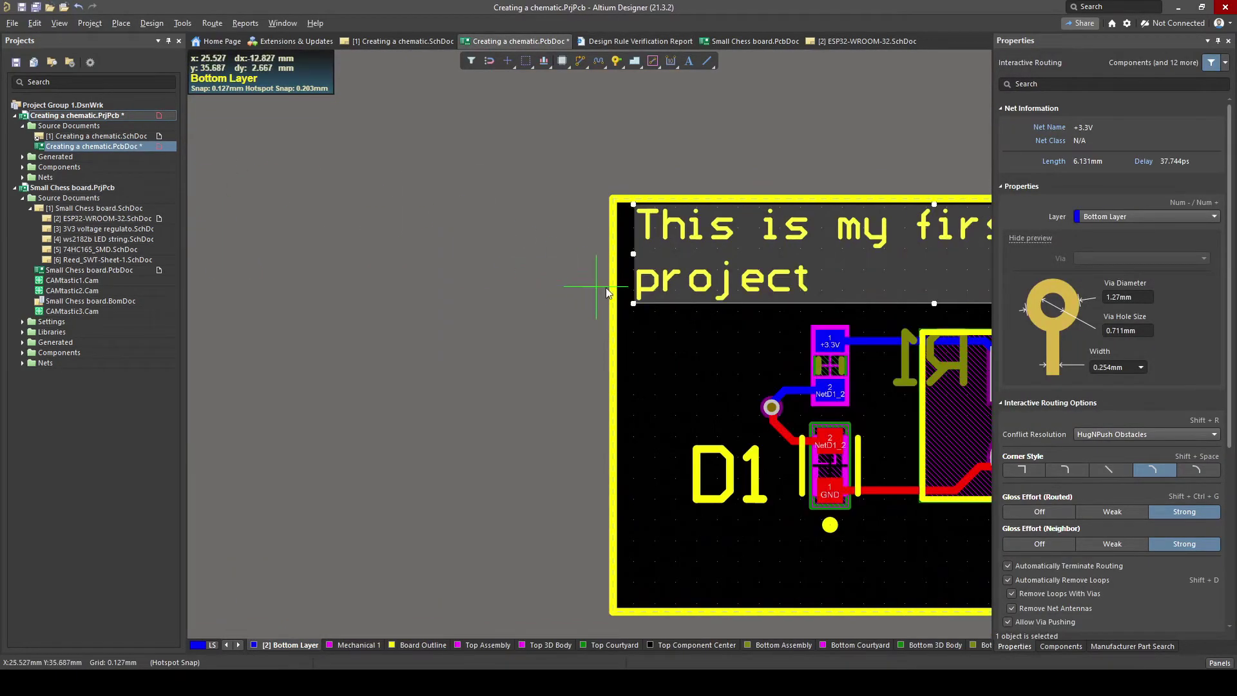
left_click(682, 291)
Step: Compare the schematic's +3.3V, R1, D1 and GND connections with the finished PCB routing
left_click(134, 136)
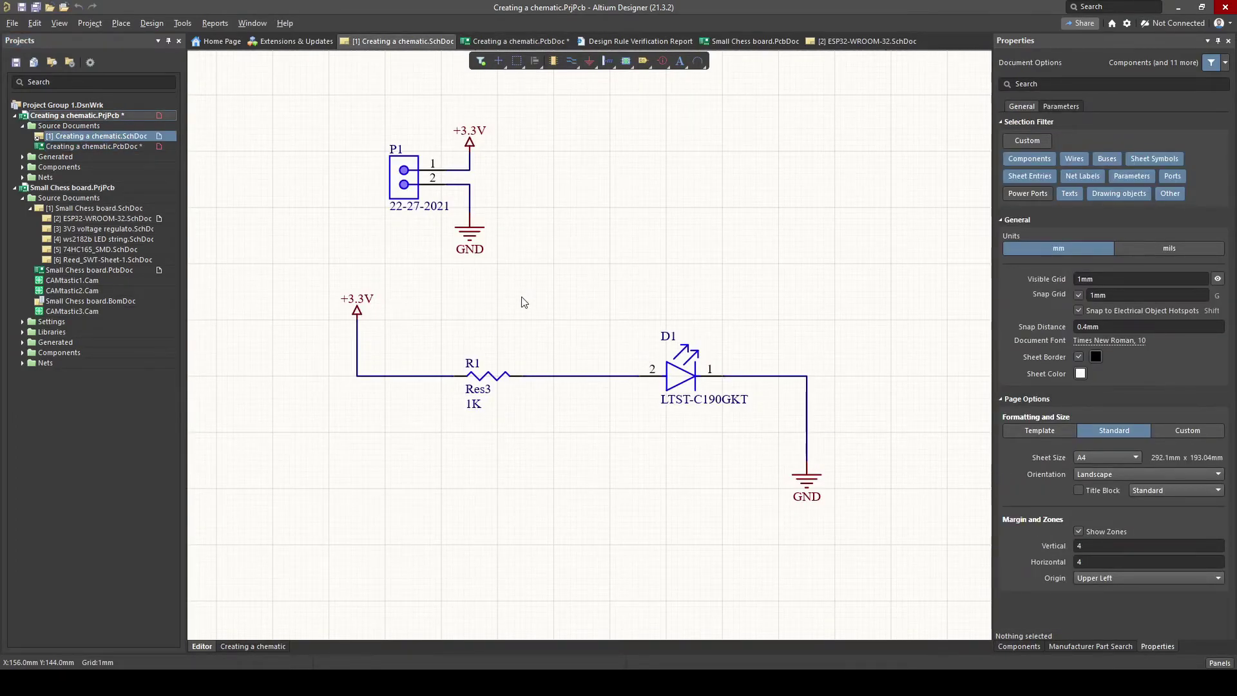
left_click(126, 147)
scroll(741, 332, "down", 1, "ctrl")
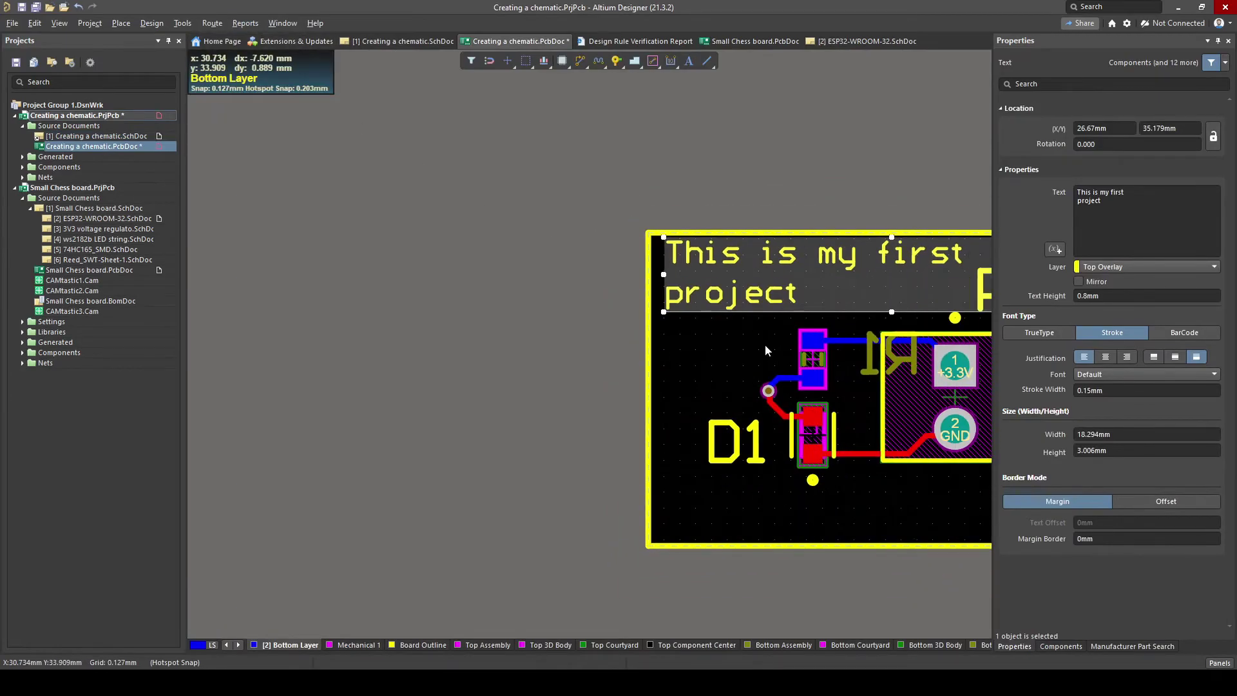
right_click_drag(931, 377, 727, 385)
scroll(727, 385, "up", 1, "ctrl")
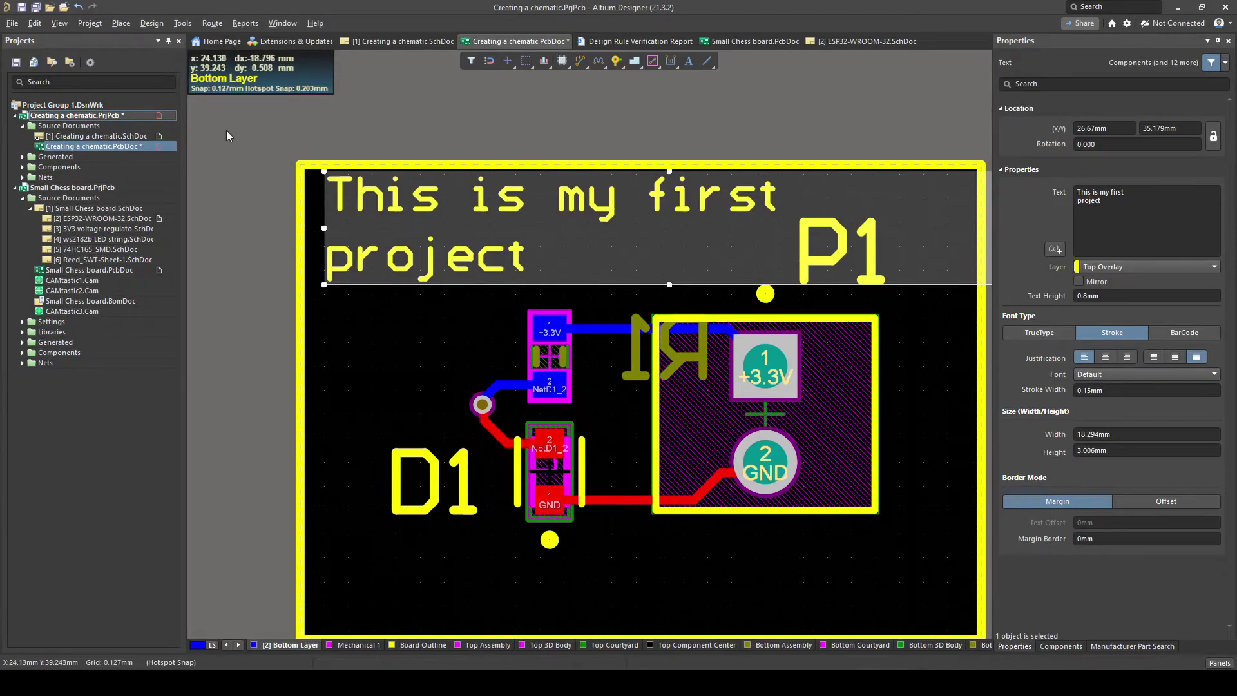
double_click(135, 136)
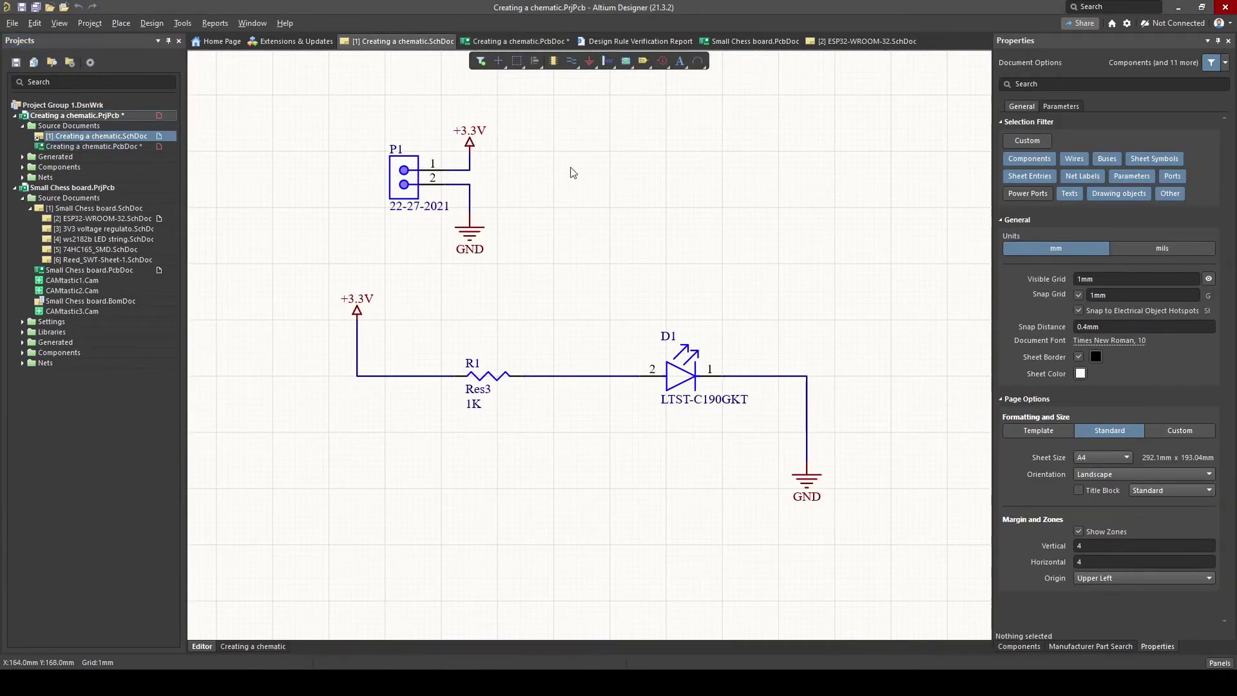
double_click(118, 147)
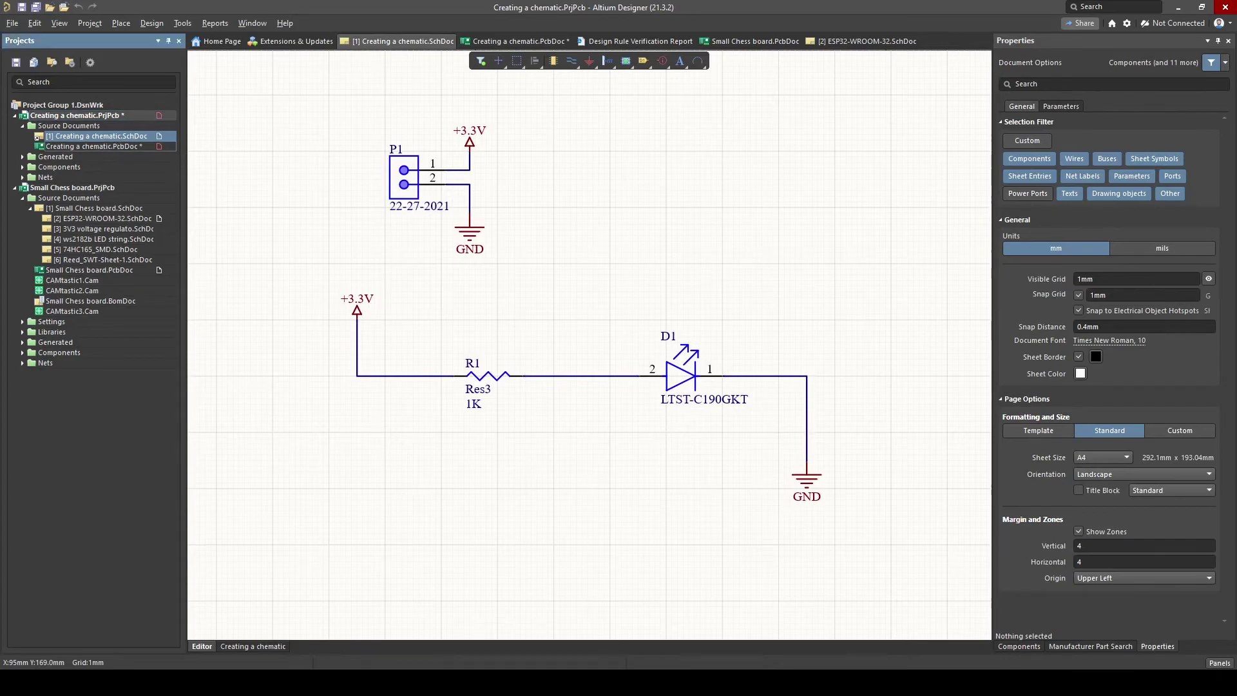
Step: Inspect the LED board in the 3D view and switch back to the 2D layout
key("3")
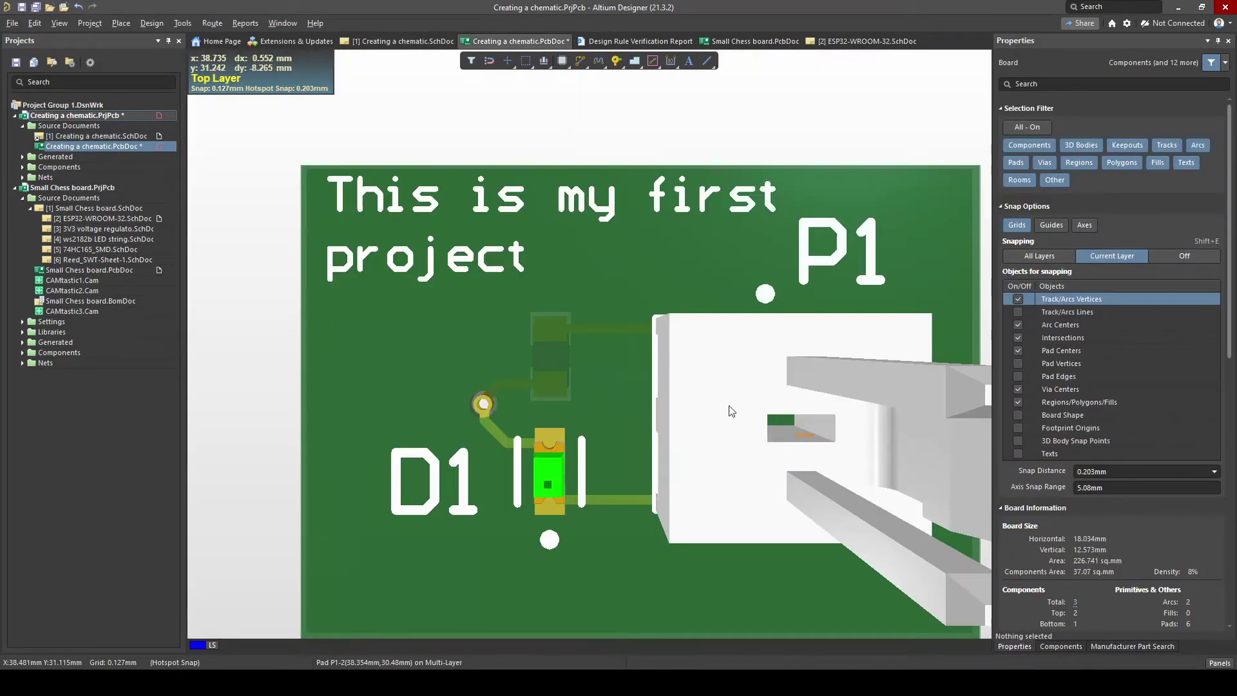
scroll(729, 411, "down", 4, "ctrl")
right_click_drag(729, 412, 723, 402, "shift")
scroll(728, 399, "up", 3, "ctrl")
key("2")
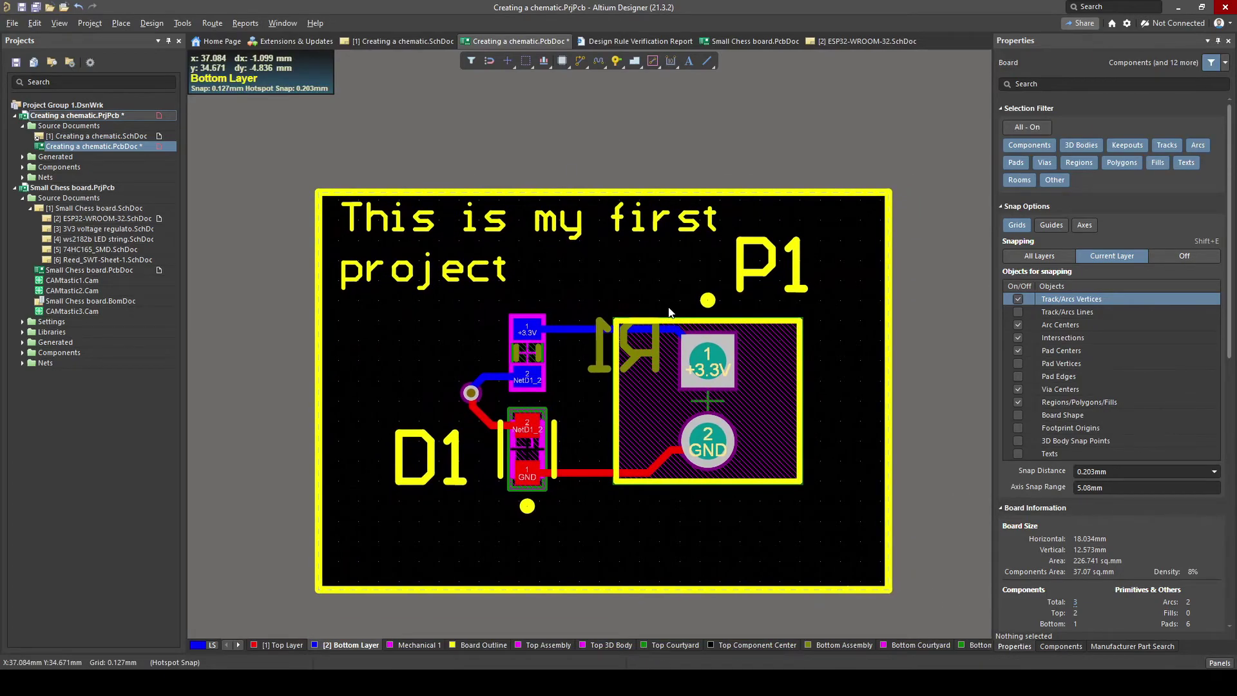
Step: View the schematic once more and return to the PCB layout with the whole board in view
left_click(96, 135)
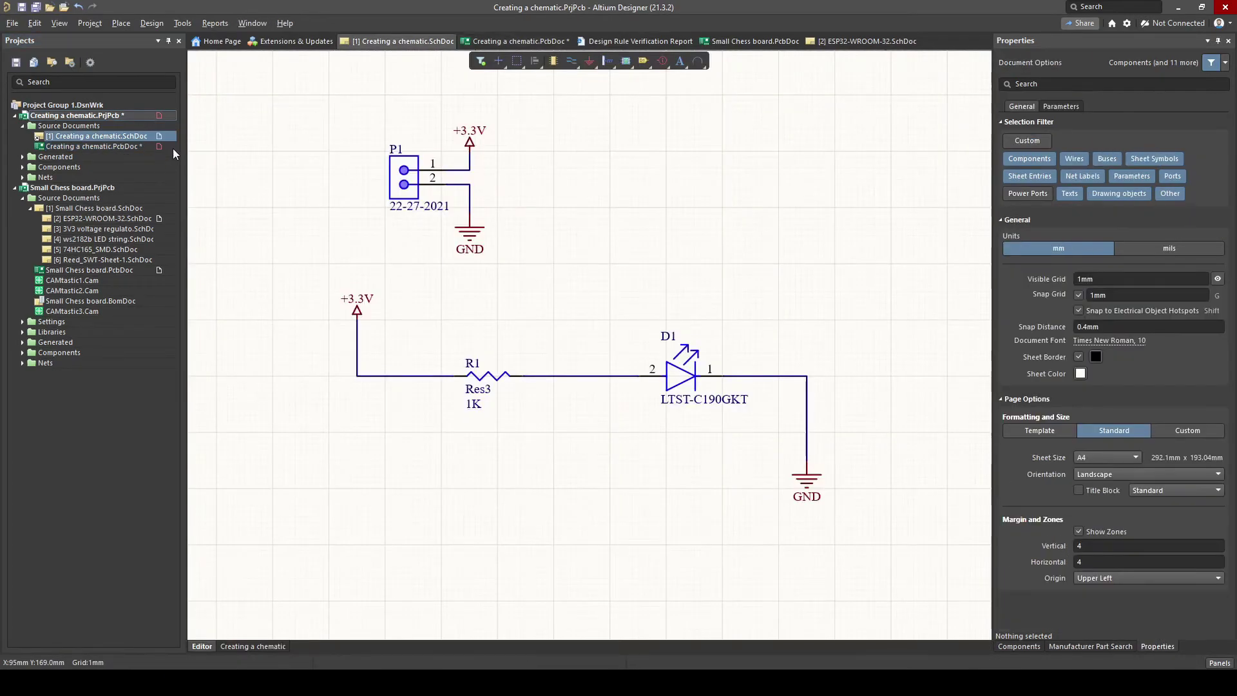
left_click(111, 147)
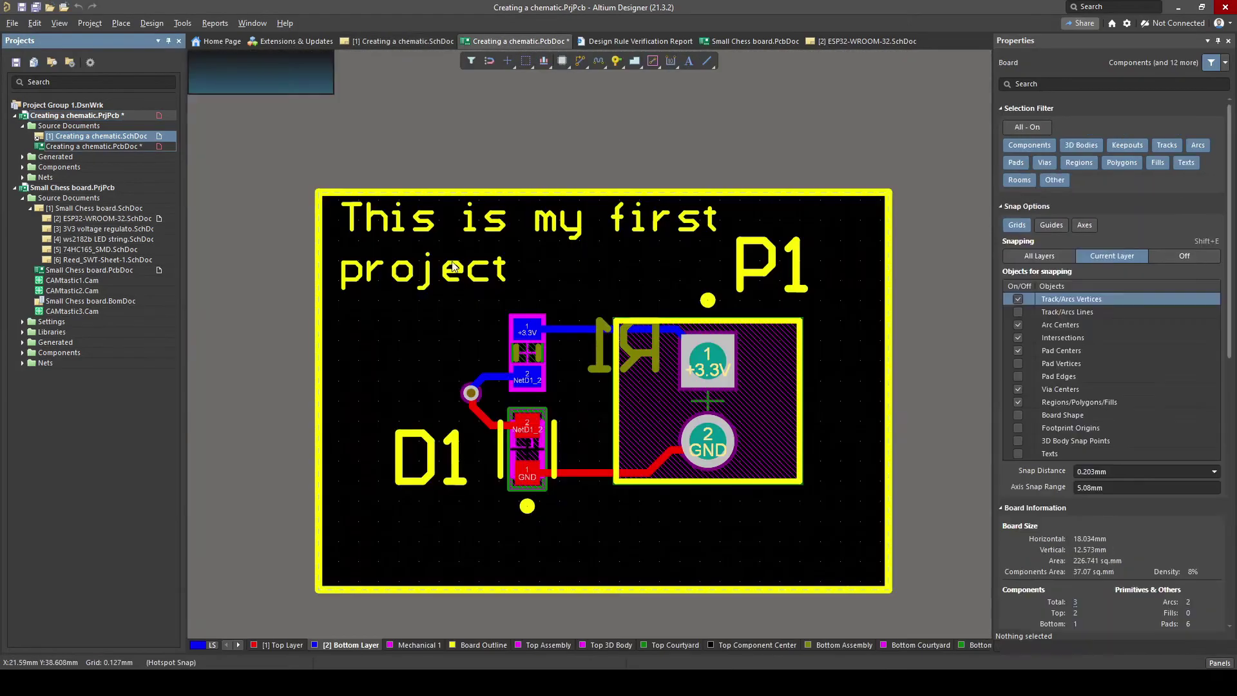
middle_click_drag(584, 374, 583, 381)
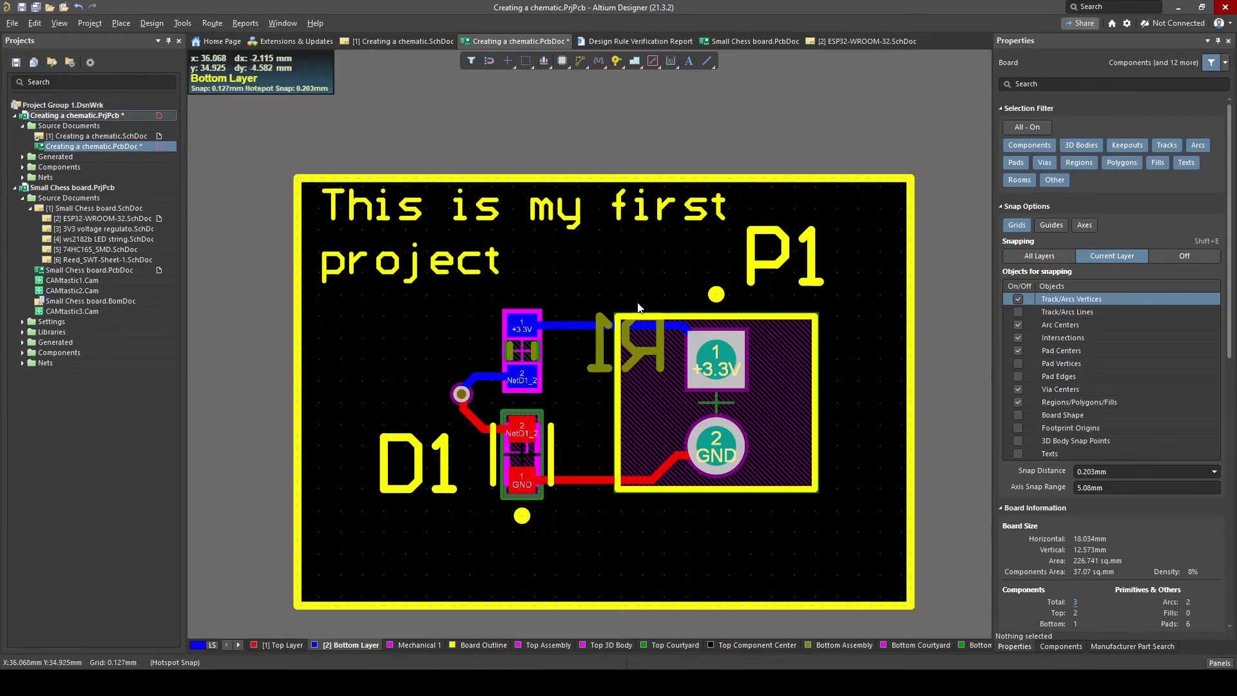
scroll(560, 341, "down", 2, "ctrl")
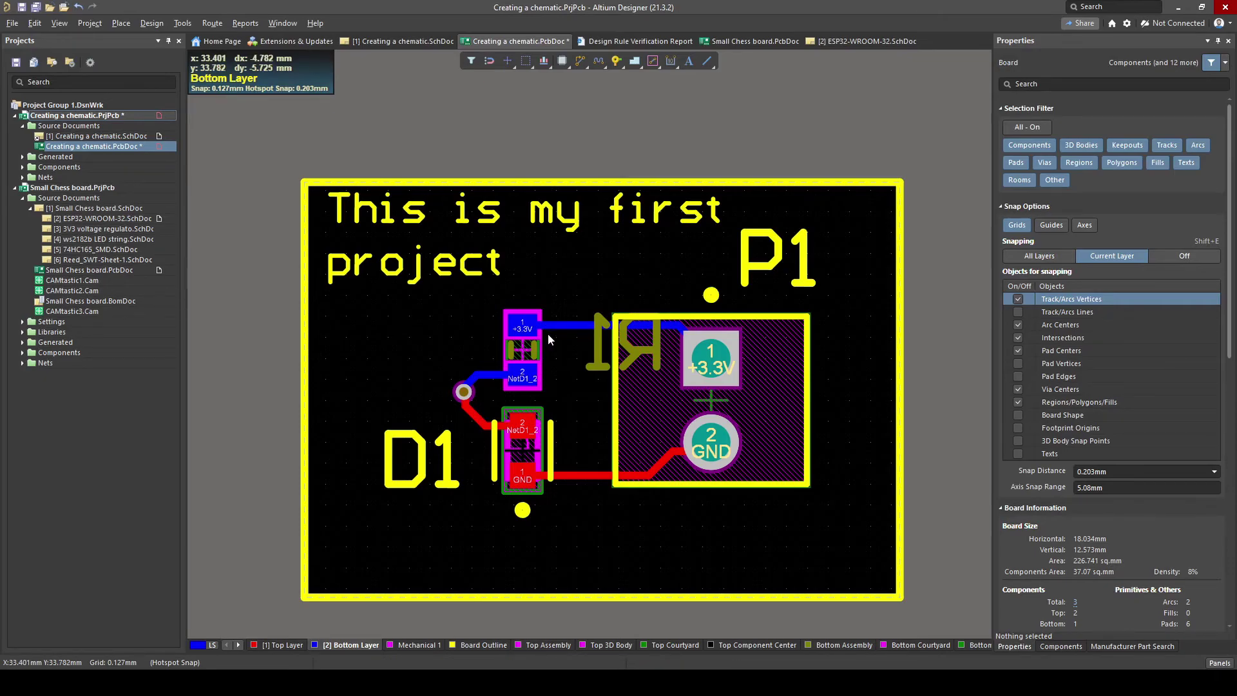
Step: View the whole Small Chess board PCB layout for comparison and return to the Creating a chematic PCB layout
left_click(90, 270)
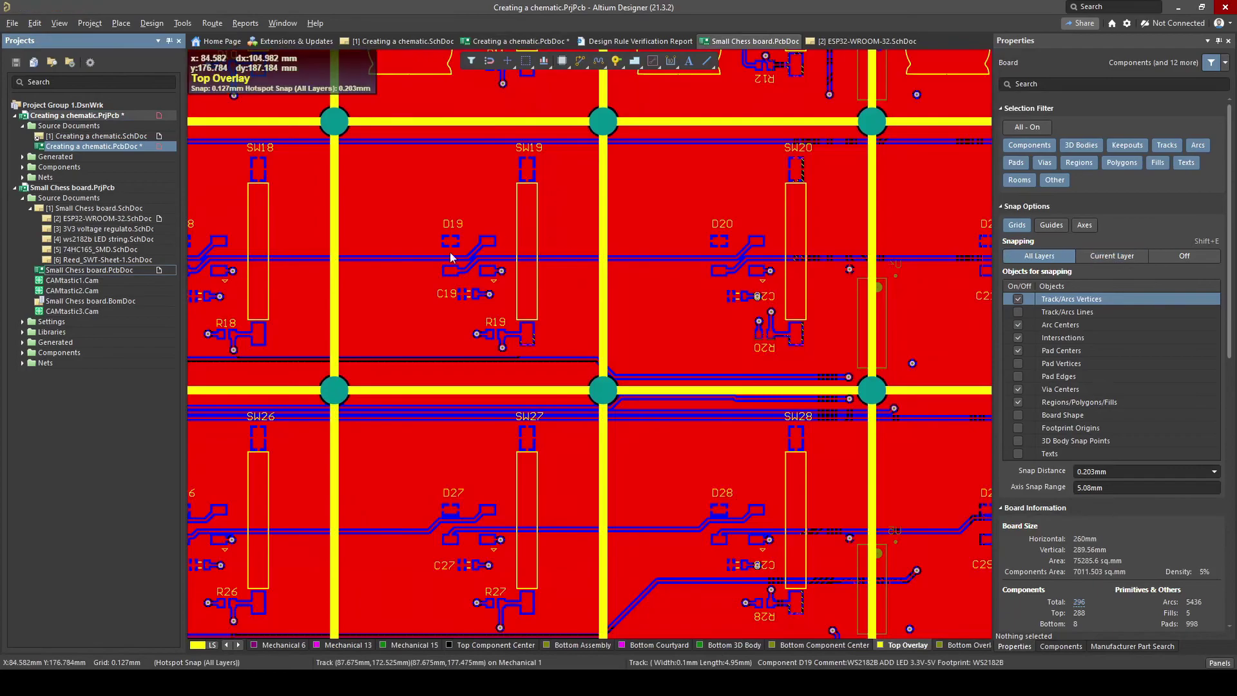
scroll(487, 319, "down", 5, "ctrl")
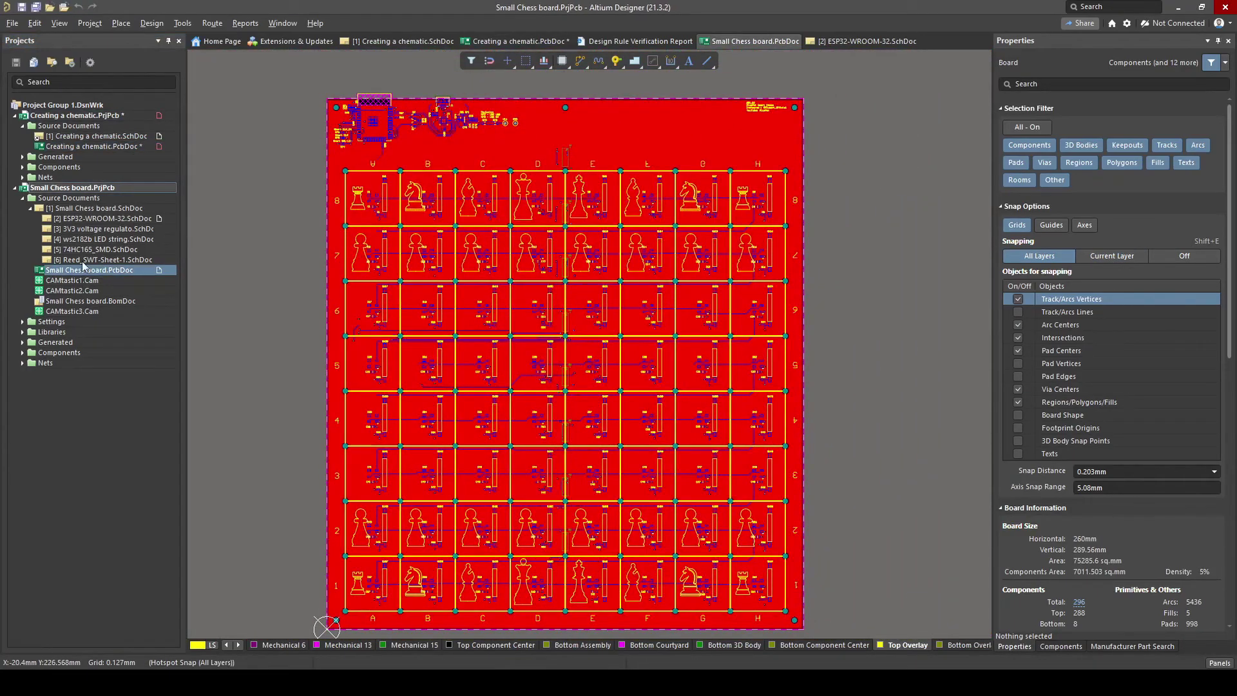
left_click(90, 146)
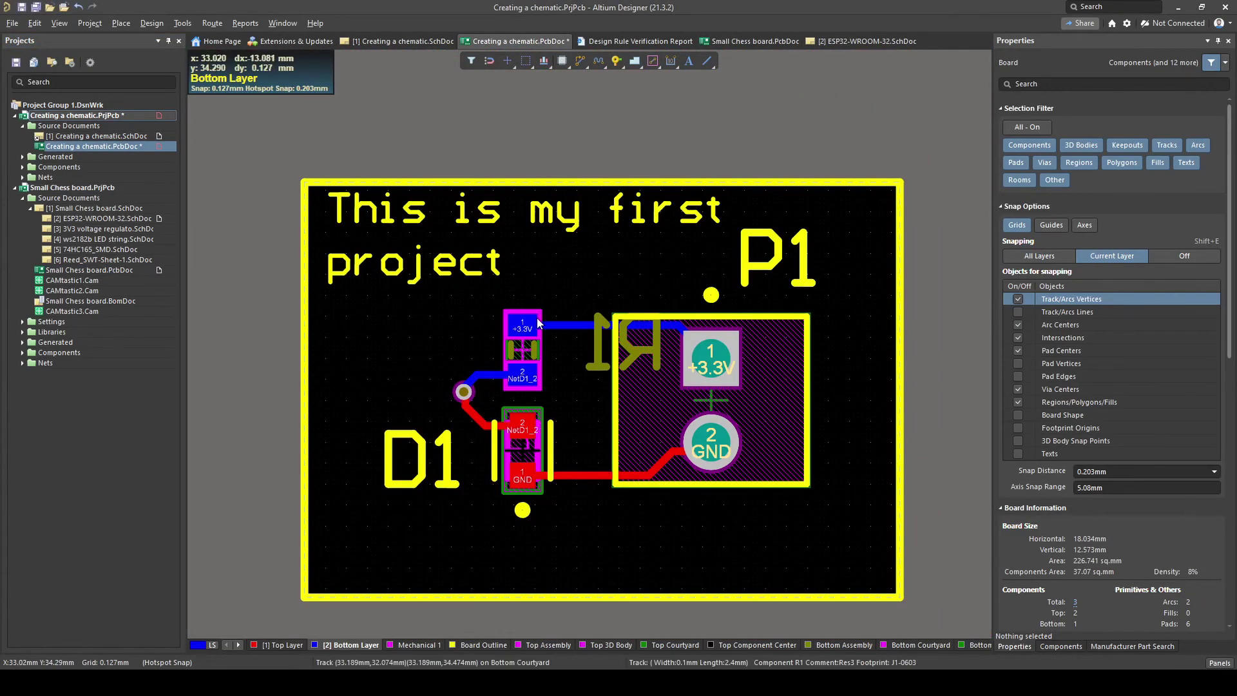
middle_click_drag(537, 323, 573, 332)
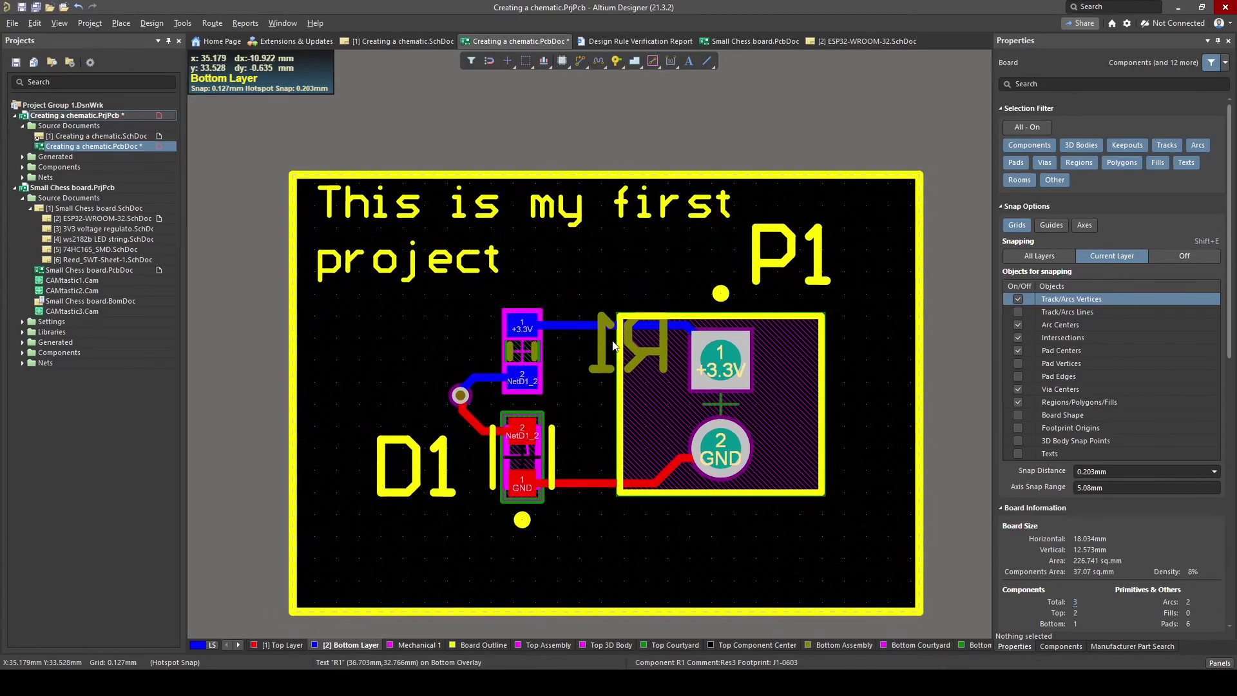
right_click(720, 339)
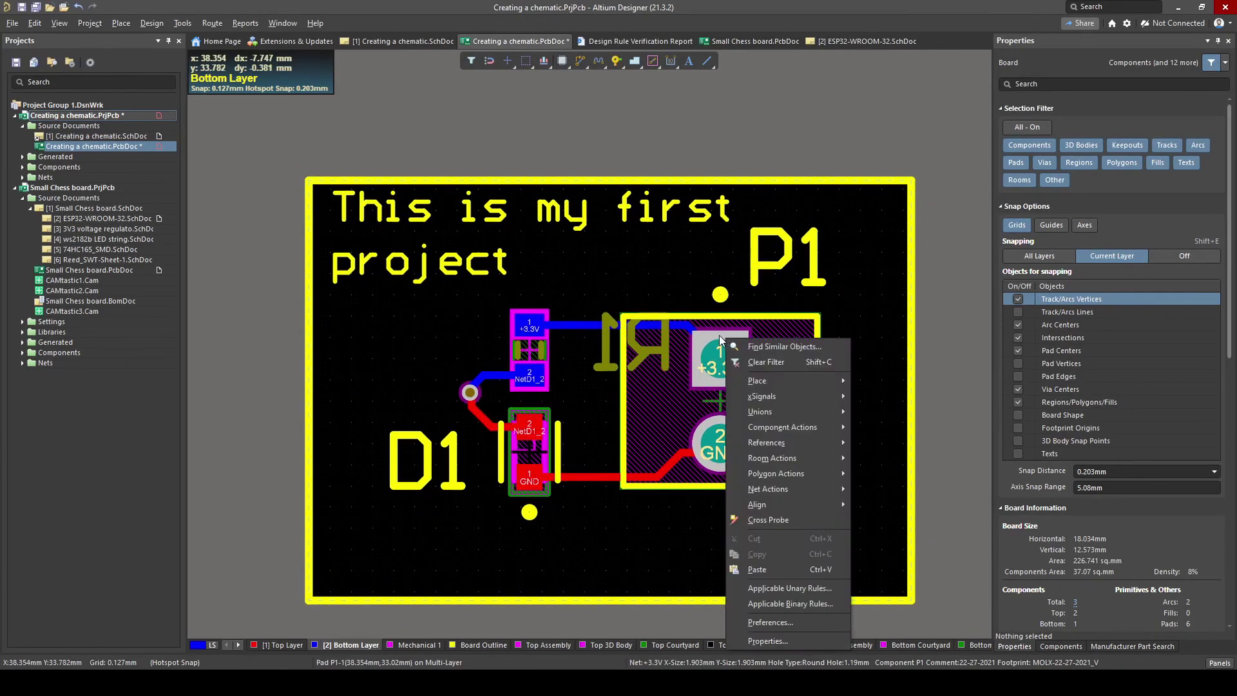
left_click(709, 219)
scroll(911, 358, "down", 1)
left_click(911, 354)
left_click(934, 354)
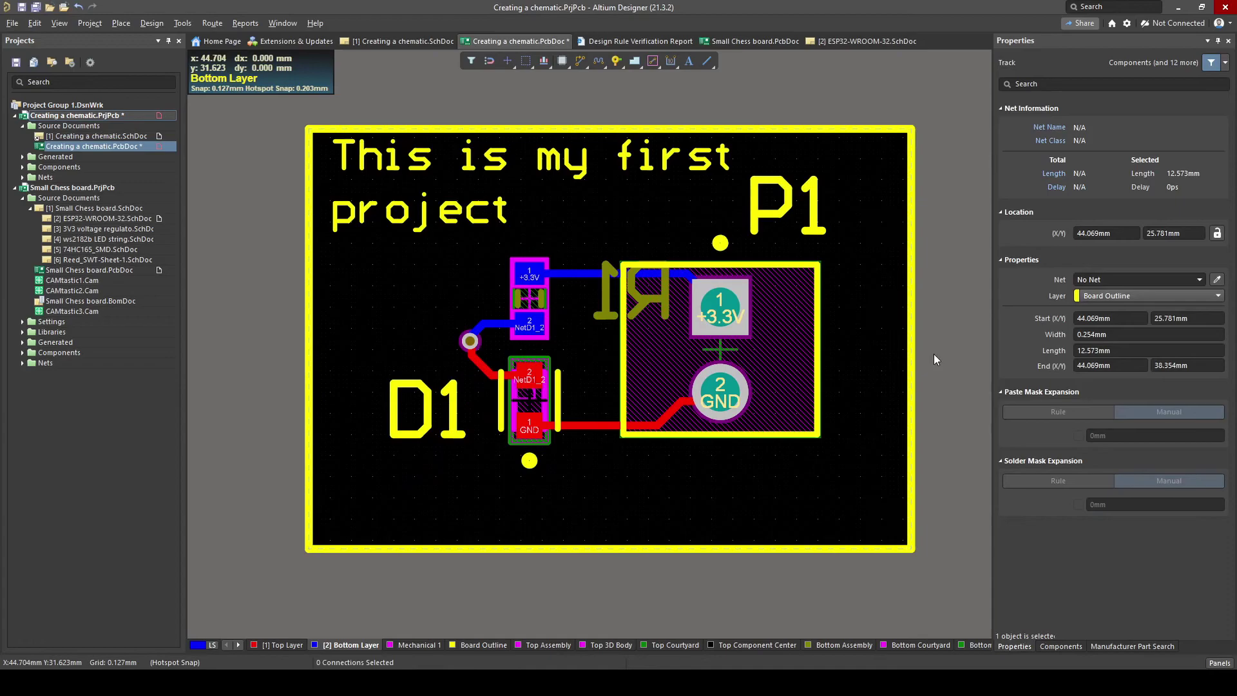
left_click(933, 353)
scroll(927, 367, "down", 1, "ctrl")
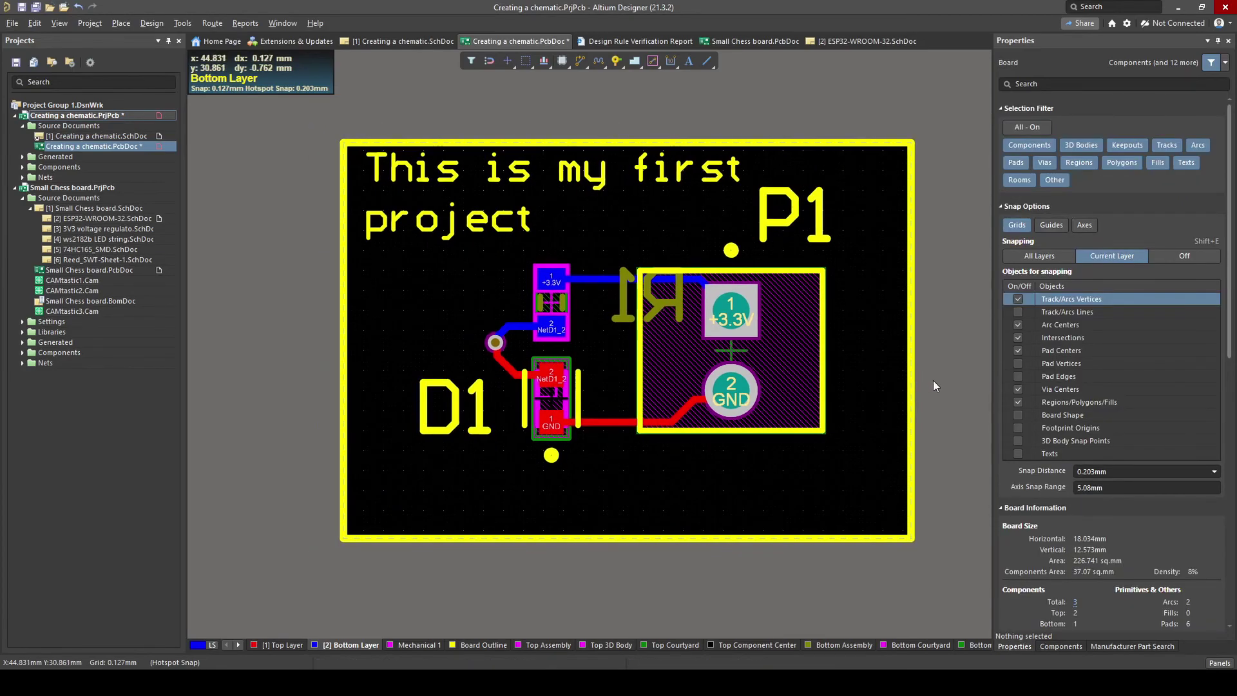
right_click_drag(923, 377, 873, 385)
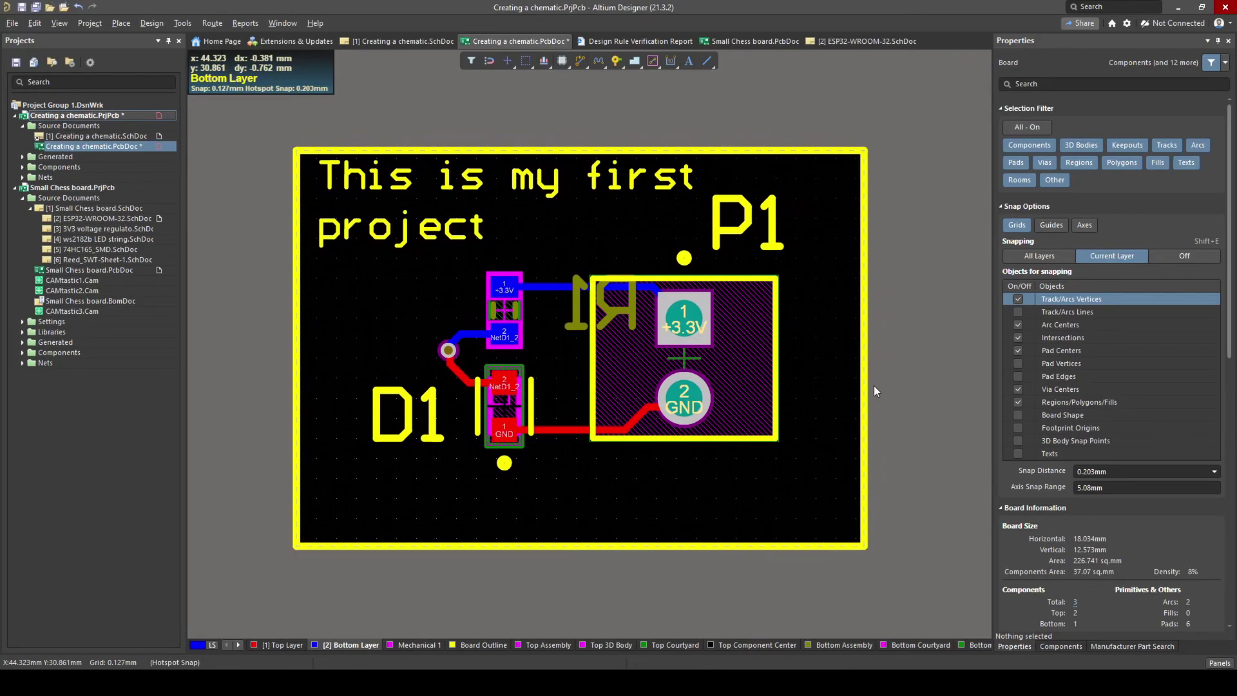